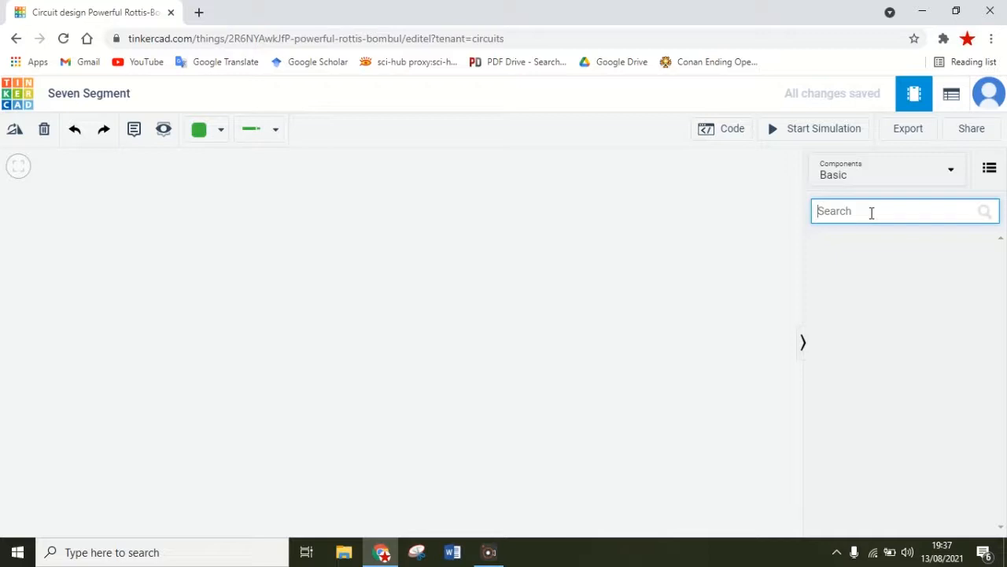
{"action": "type", "text": "S"}
{"action": "key", "text": "BackSpace"}
{"action": "type", "text": "arduino"}
{"action": "key", "text": "Return"}
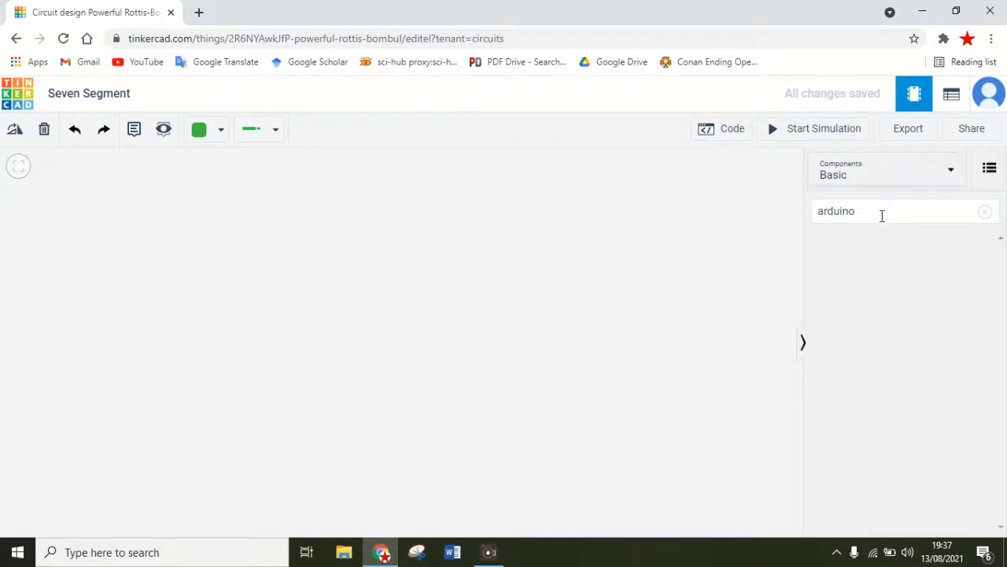
{"action": "left_click", "coordinate": [928, 212]}
{"action": "left_click", "coordinate": [940, 174]}
{"action": "left_click", "coordinate": [870, 234]}
{"action": "left_click", "coordinate": [800, 344]}
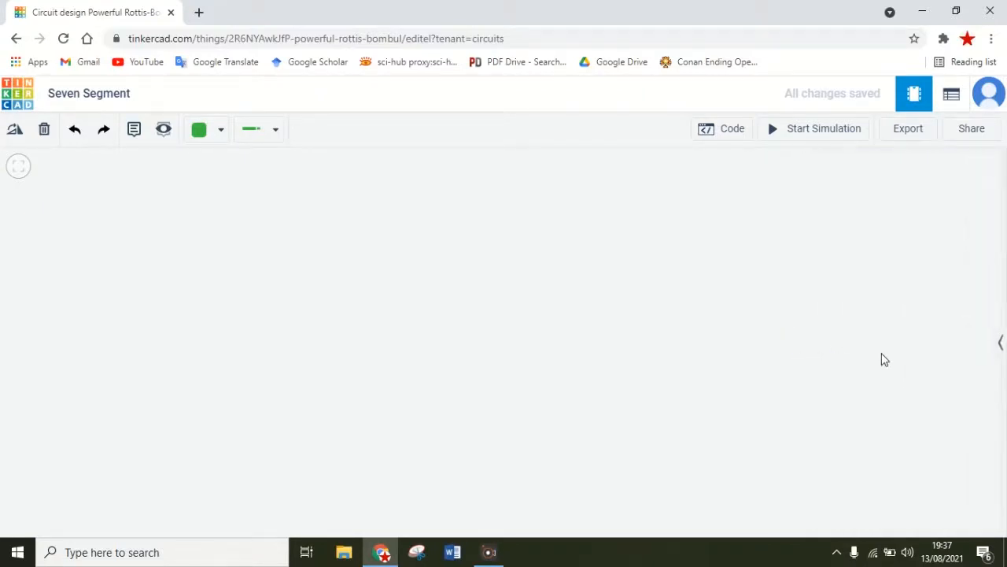
- Reload the circuit editor page, and search Google Images for "seven segment" in a new browser tab
{"action": "left_click", "coordinate": [59, 44]}
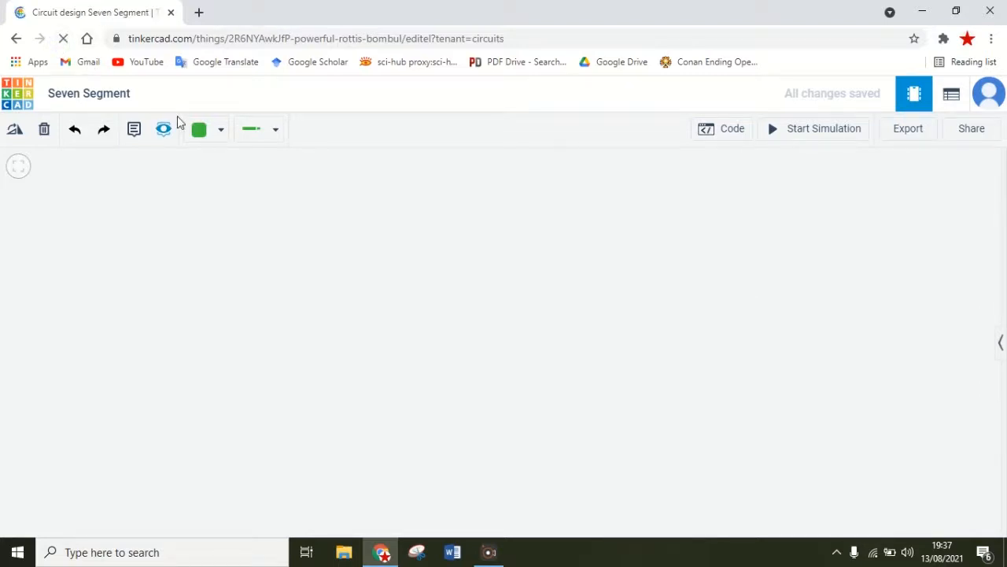
{"action": "left_click", "coordinate": [199, 11]}
{"action": "type", "text": "se"}
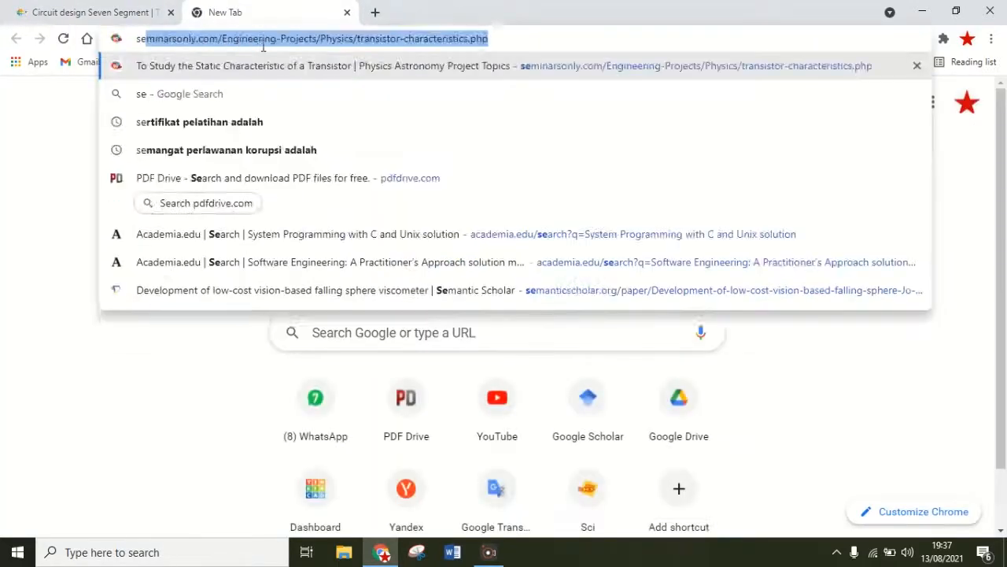
{"action": "type", "text": "ven sea"}
{"action": "key", "text": "BackSpace"}
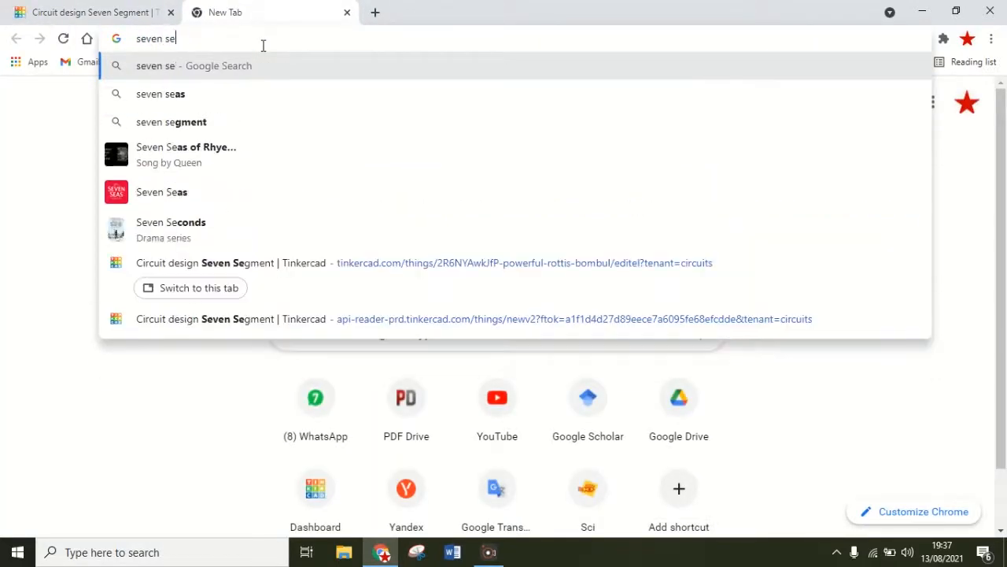
{"action": "type", "text": "gment"}
{"action": "key", "text": "Return"}
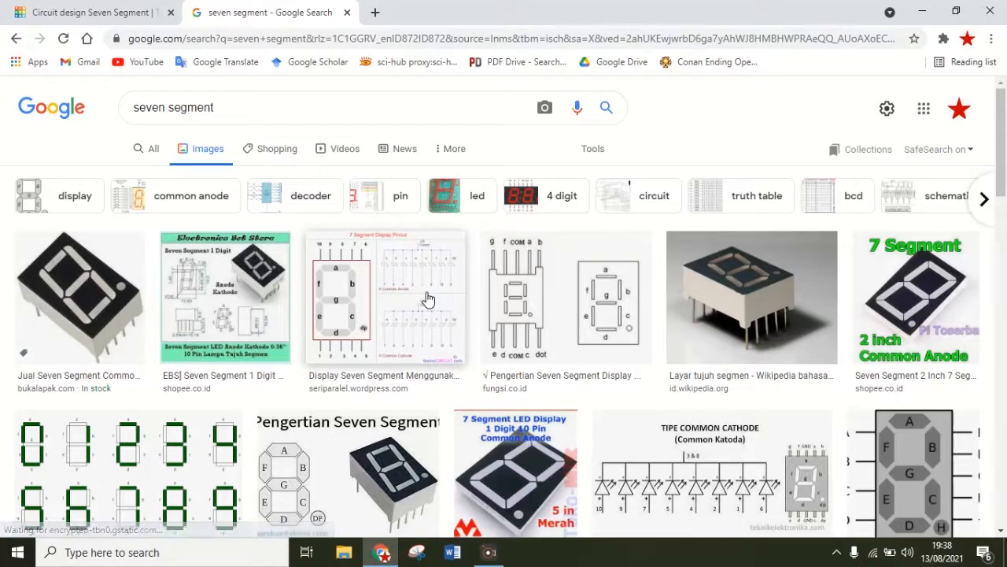
- Examine the common cathode pin diagram, the segment letter layout and the digit patterns 0 to 9 in the image results
{"action": "left_click", "coordinate": [731, 465]}
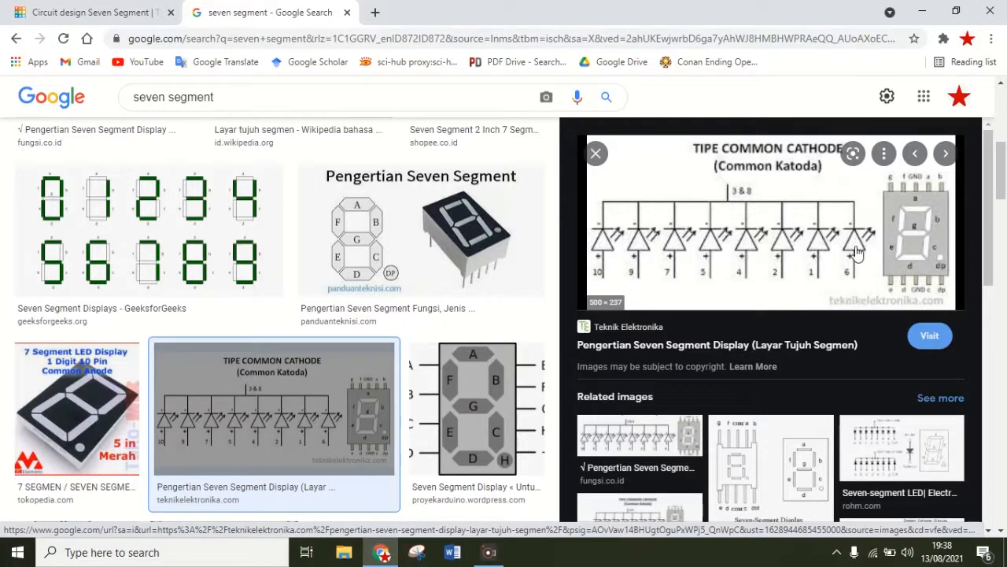
{"action": "left_click", "coordinate": [478, 385]}
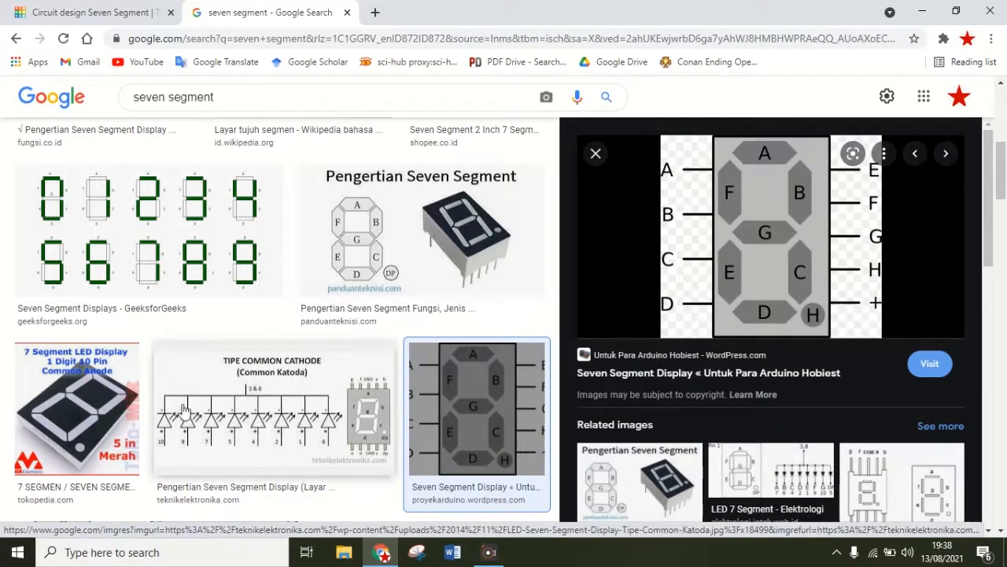
{"action": "left_click", "coordinate": [217, 388]}
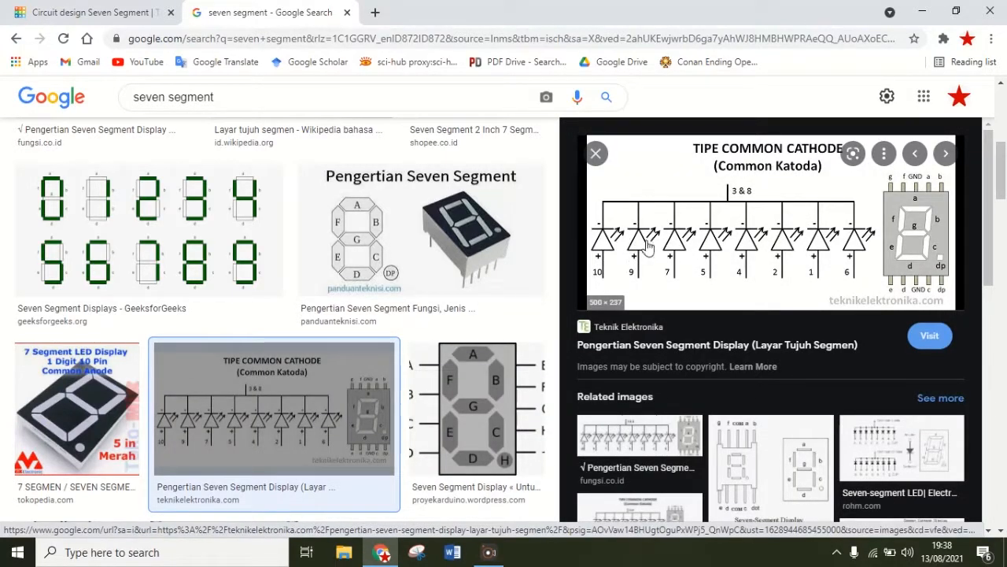
{"action": "left_click", "coordinate": [161, 241]}
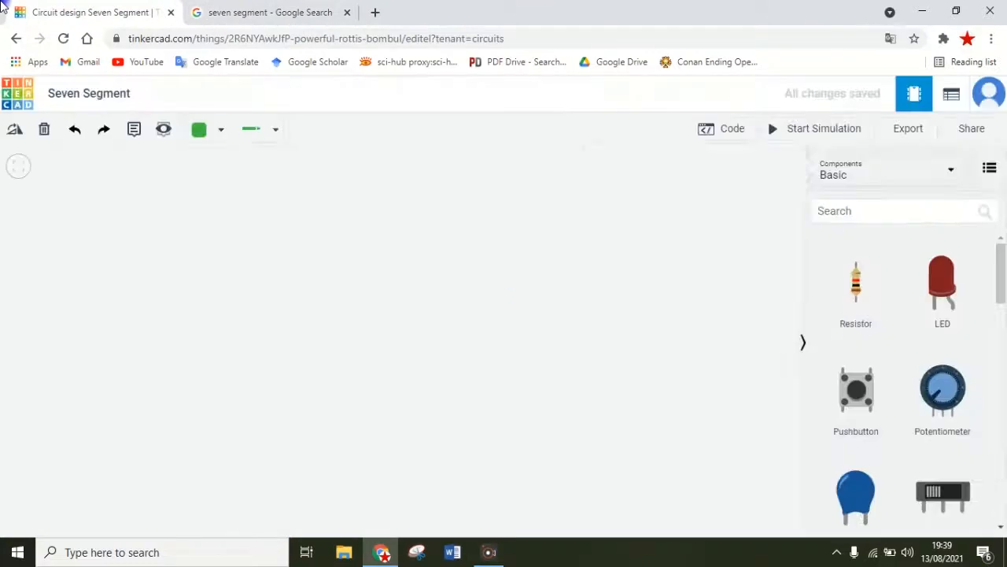
- Return to the Tinkercad circuit, find "arduino" in the components and place an Arduino Uno R3 on the left side of the workplane
{"action": "left_click", "coordinate": [12, 9]}
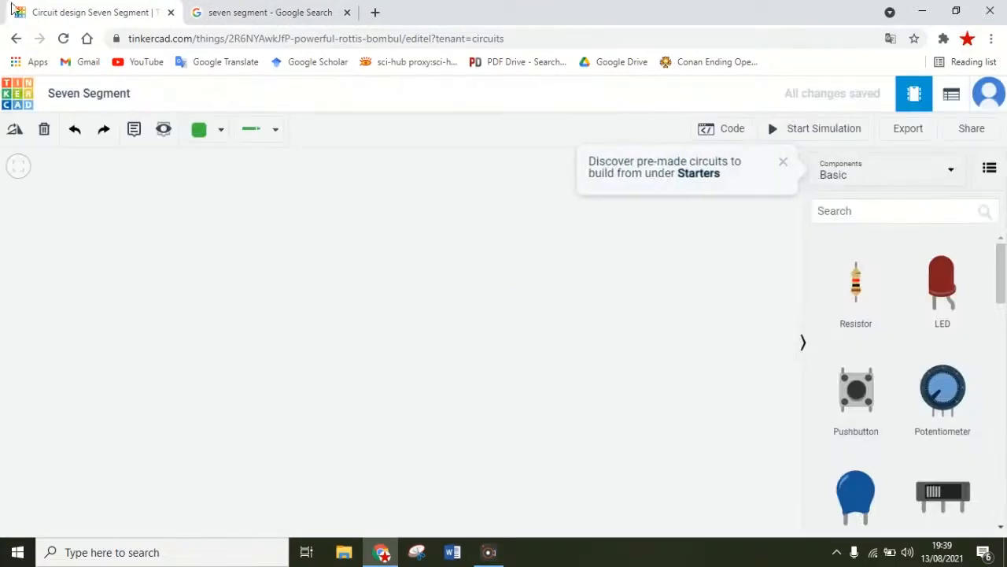
{"action": "left_click", "coordinate": [892, 202]}
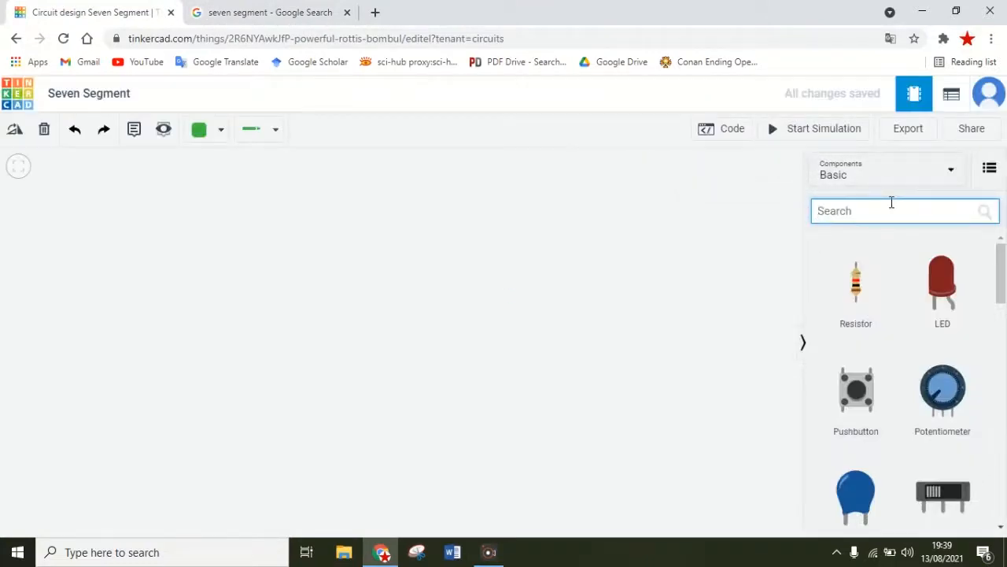
{"action": "type", "text": "ard"}
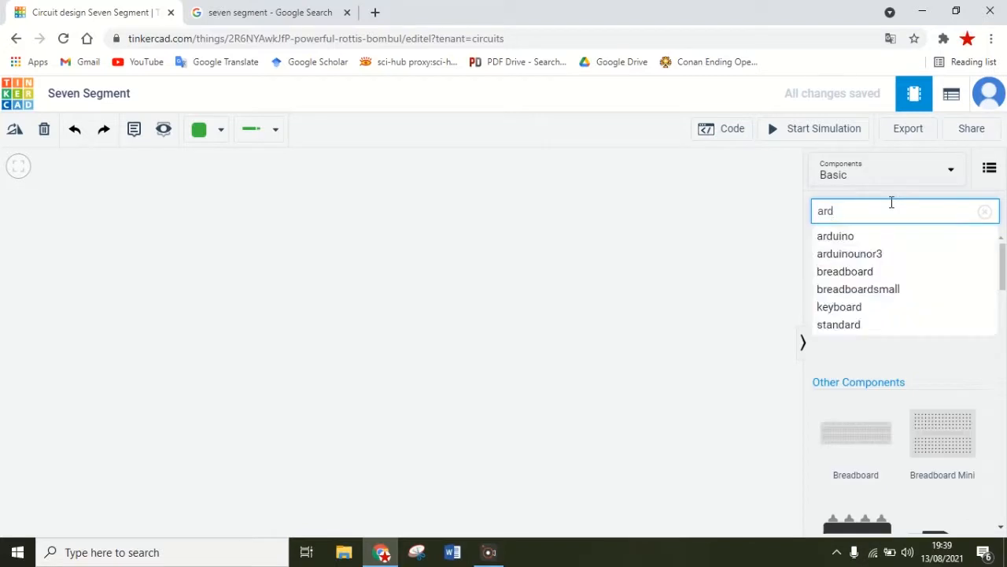
{"action": "type", "text": "uino"}
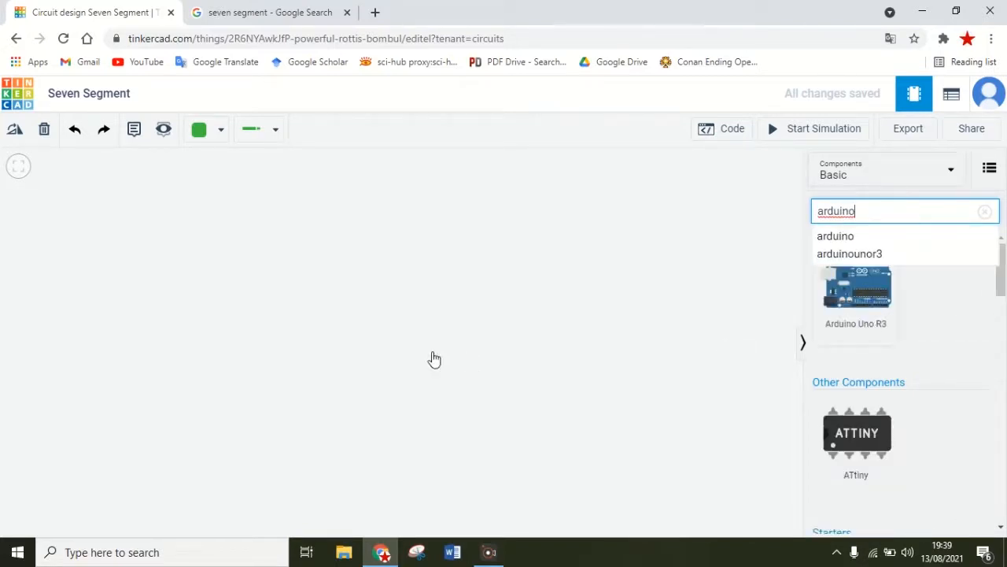
{"action": "left_click", "coordinate": [354, 347]}
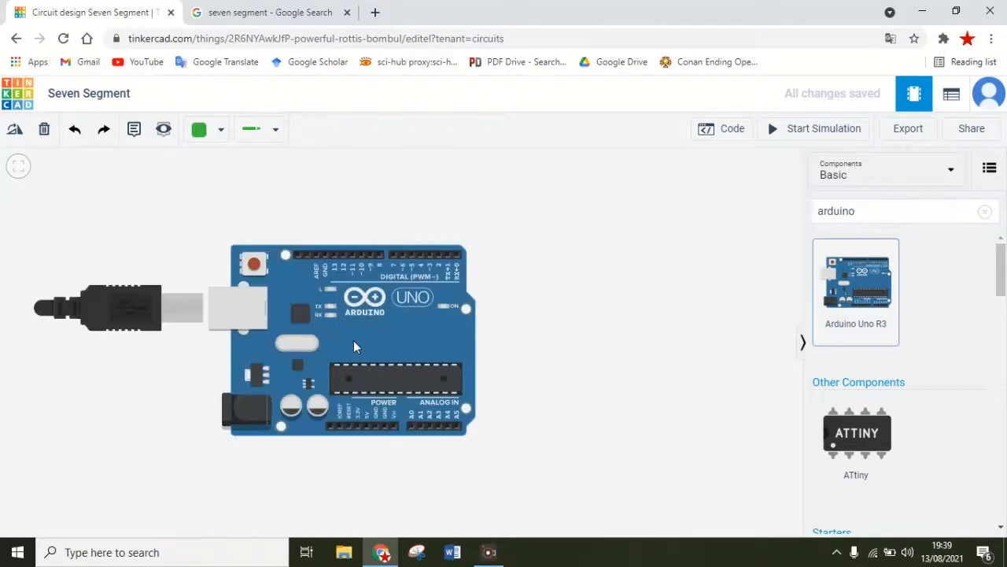
{"action": "left_click", "coordinate": [354, 343]}
{"action": "left_click", "coordinate": [236, 337]}
{"action": "left_click_drag", "start_coordinate": [428, 332], "coordinate": [300, 335]}
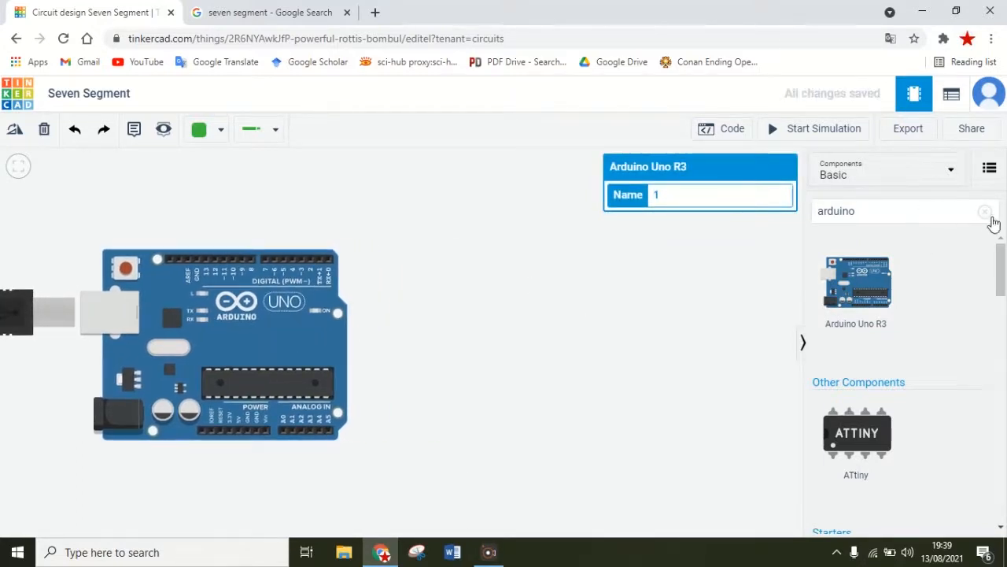
- Find "bread" in the components and place a Breadboard Small just to the right of the Arduino
{"action": "left_click", "coordinate": [984, 213]}
{"action": "left_click", "coordinate": [942, 210]}
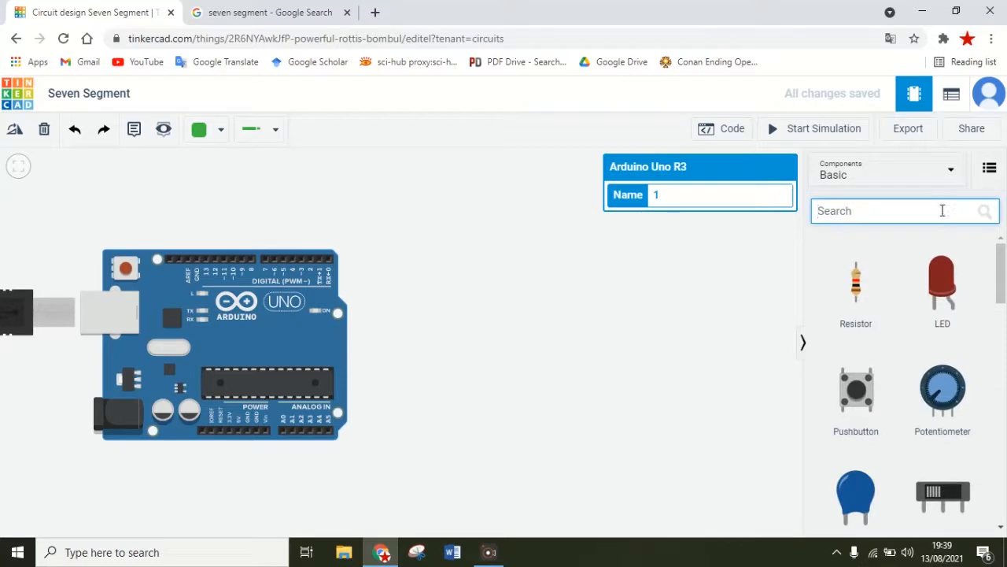
{"action": "type", "text": "bread"}
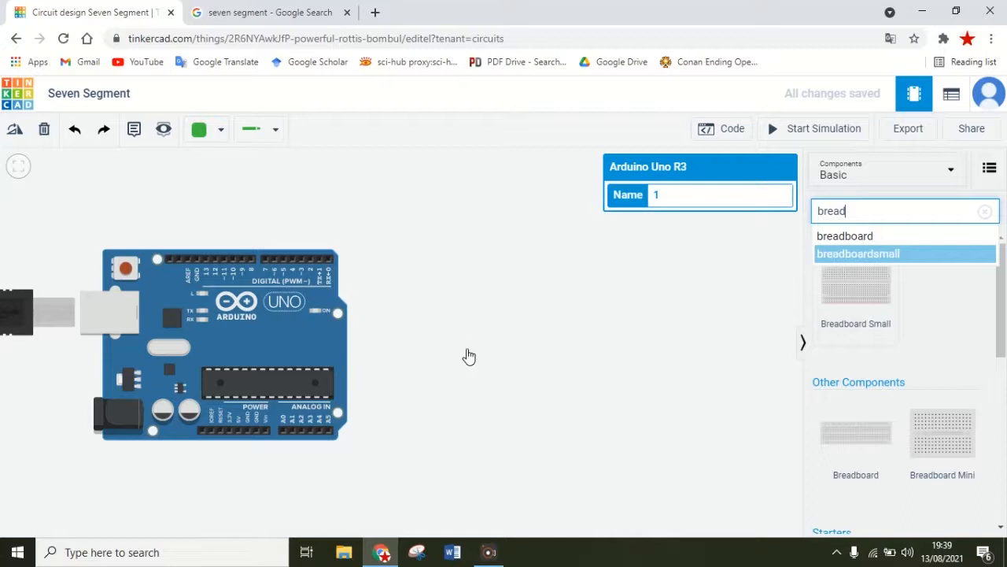
{"action": "left_click", "coordinate": [470, 356]}
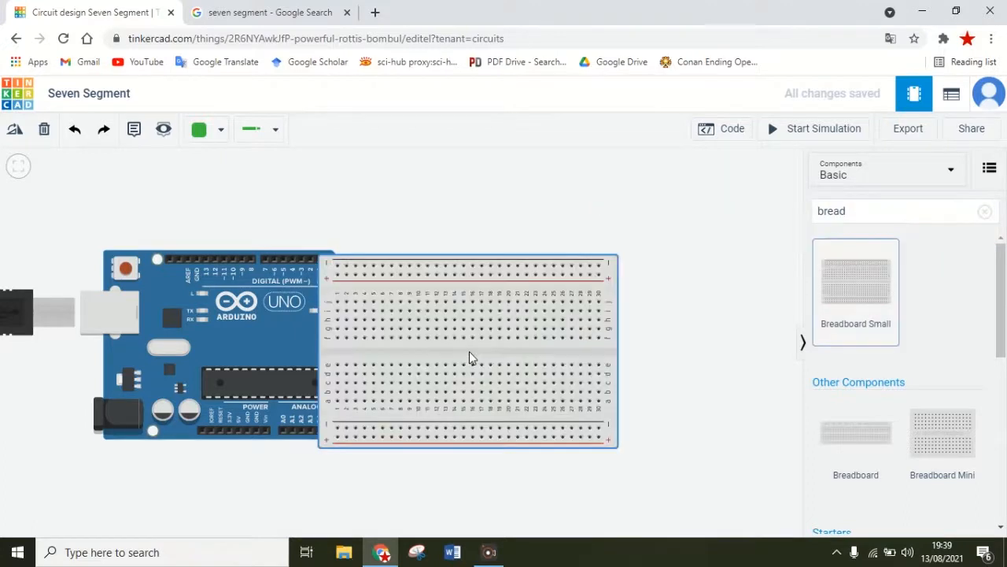
{"action": "left_click", "coordinate": [520, 349]}
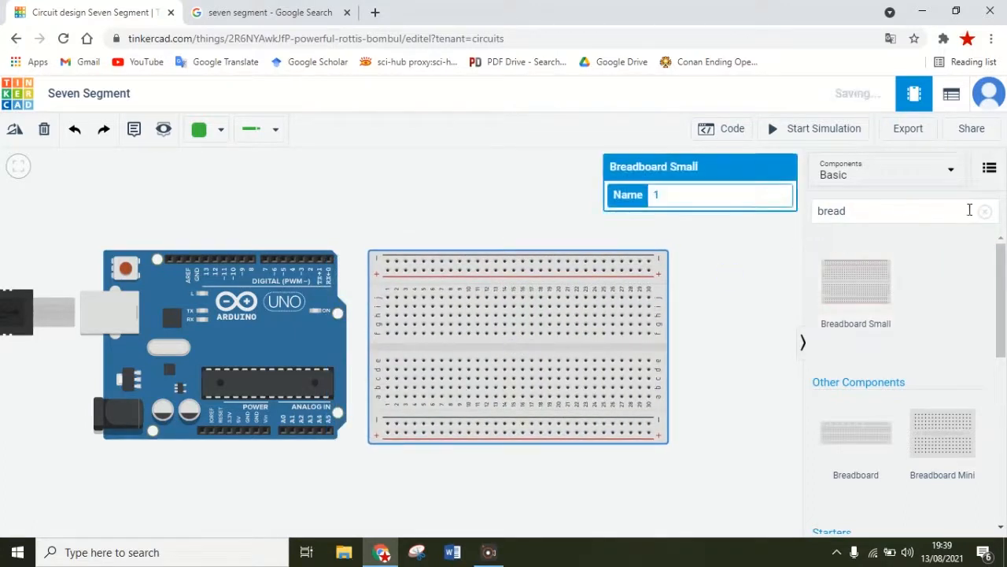
- Find "7 se" in the components, place a 7 Segment Display across the breadboard's centre gap and set its common to Cathode
{"action": "left_click", "coordinate": [985, 211]}
{"action": "left_click", "coordinate": [905, 212]}
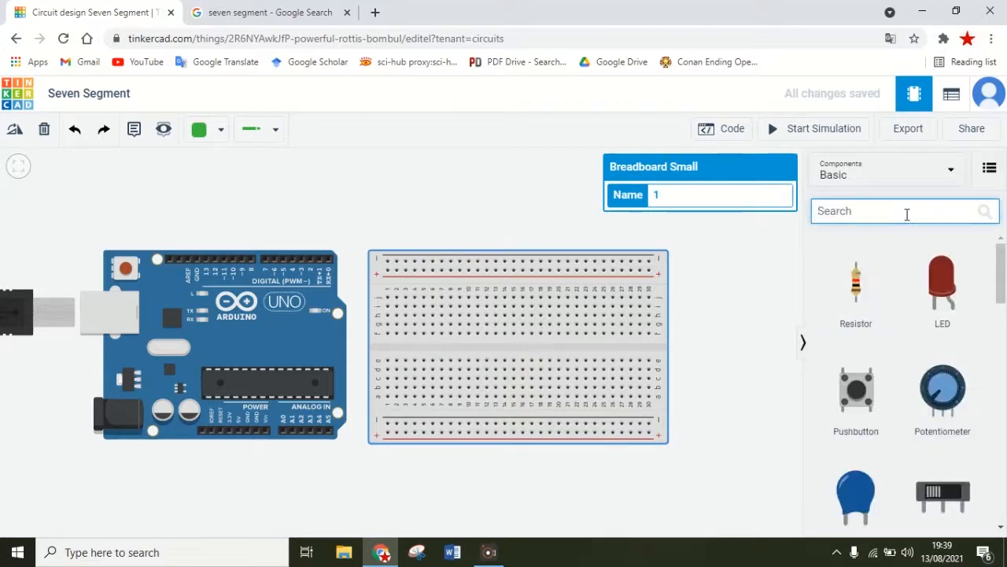
{"action": "type", "text": "seve"}
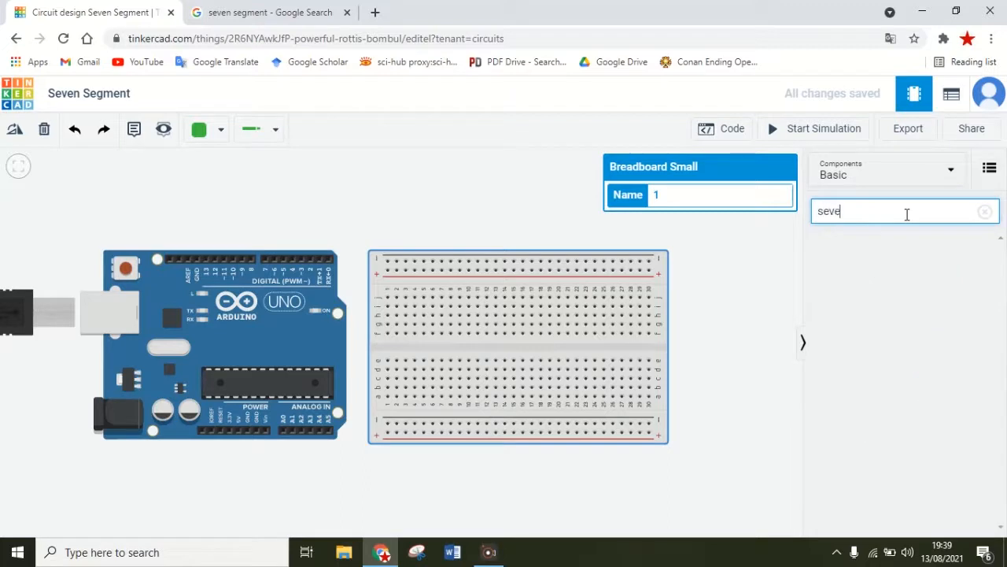
{"action": "key", "text": "BackSpace"}
{"action": "key", "text": "BackSpace"}
{"action": "key", "text": "BackSpace"}
{"action": "type", "text": "7"}
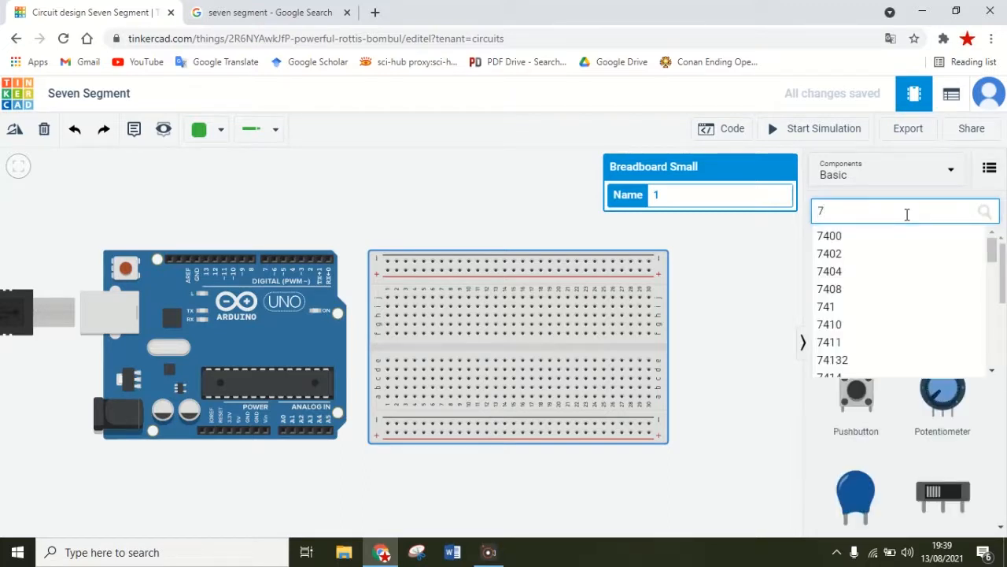
{"action": "type", "text": " se"}
{"action": "key", "text": "BackSpace"}
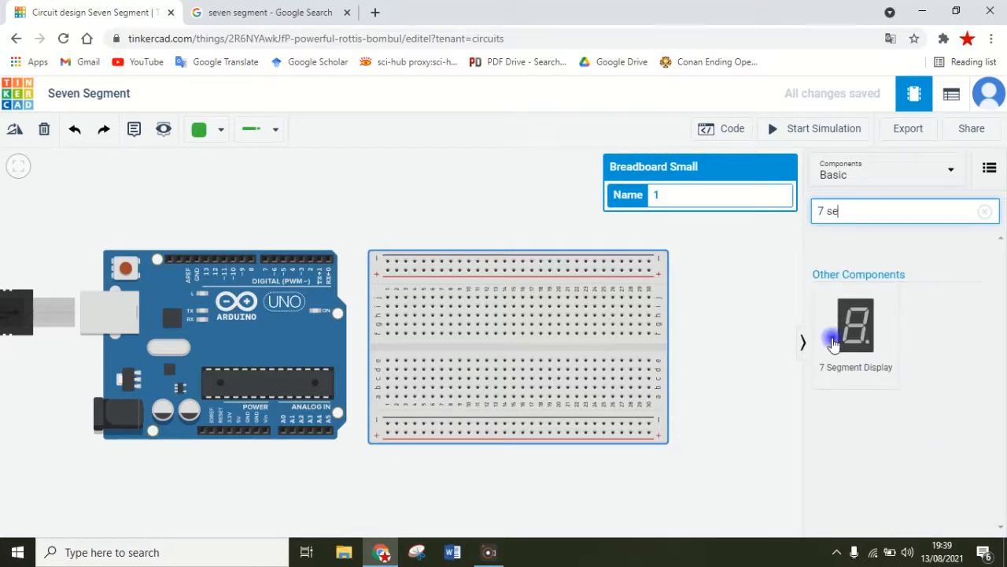
{"action": "left_click", "coordinate": [478, 347]}
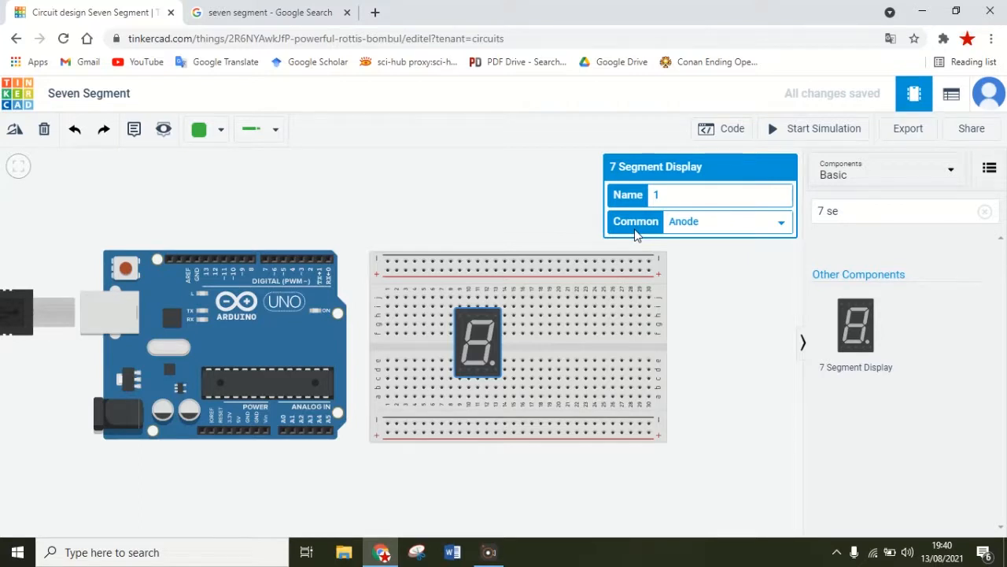
{"action": "left_click", "coordinate": [694, 229]}
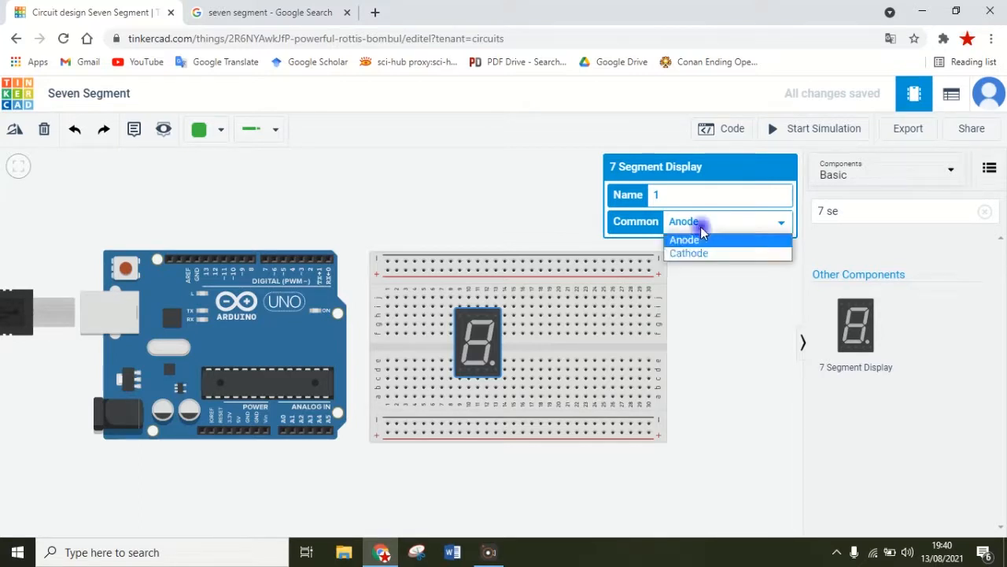
{"action": "left_click", "coordinate": [706, 257]}
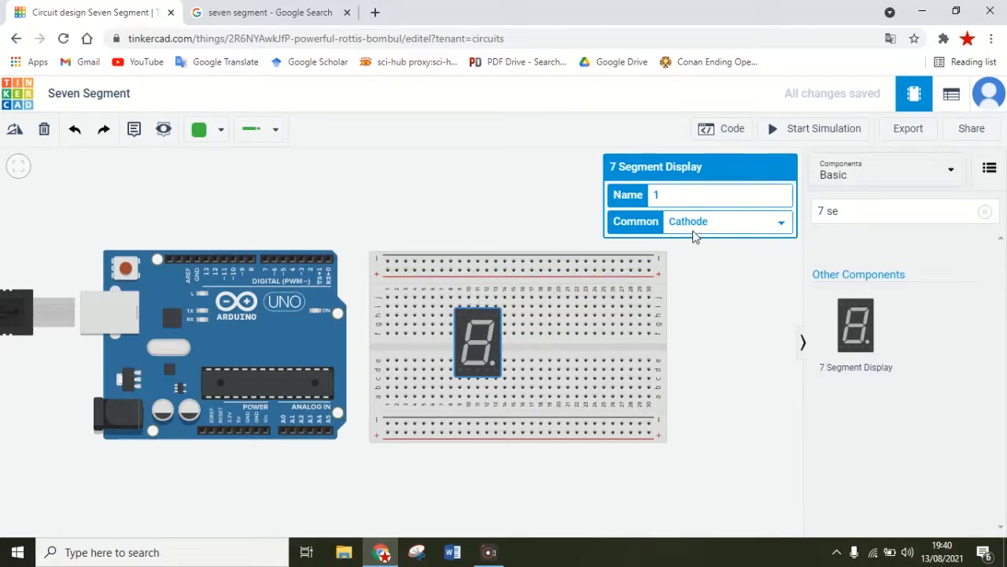
- Switch to Google Images, review the common cathode pin diagram and search for "seven segment common anode"
{"action": "left_click", "coordinate": [197, 12]}
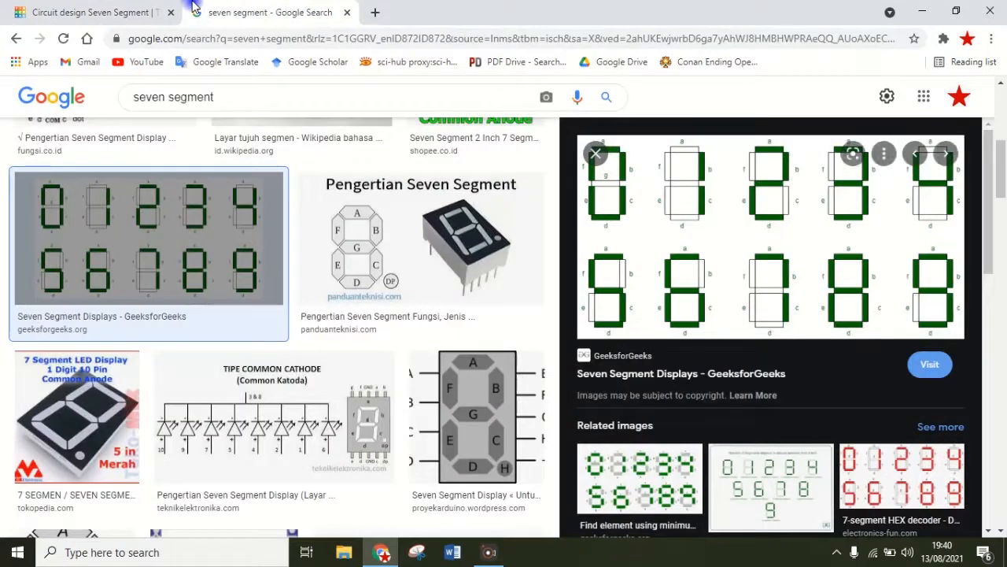
{"action": "left_click", "coordinate": [262, 413]}
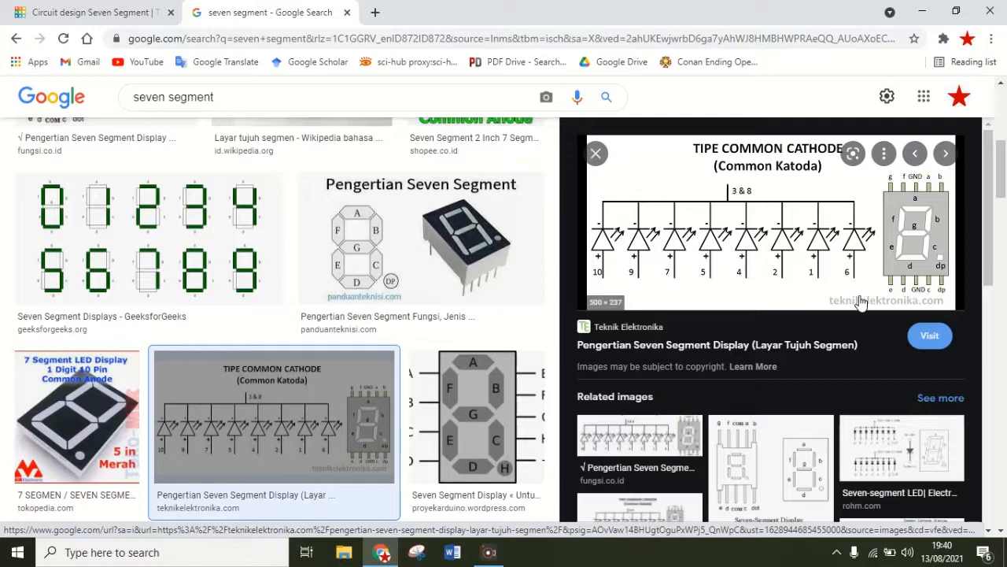
{"action": "left_click", "coordinate": [247, 101]}
{"action": "type", "text": "com"}
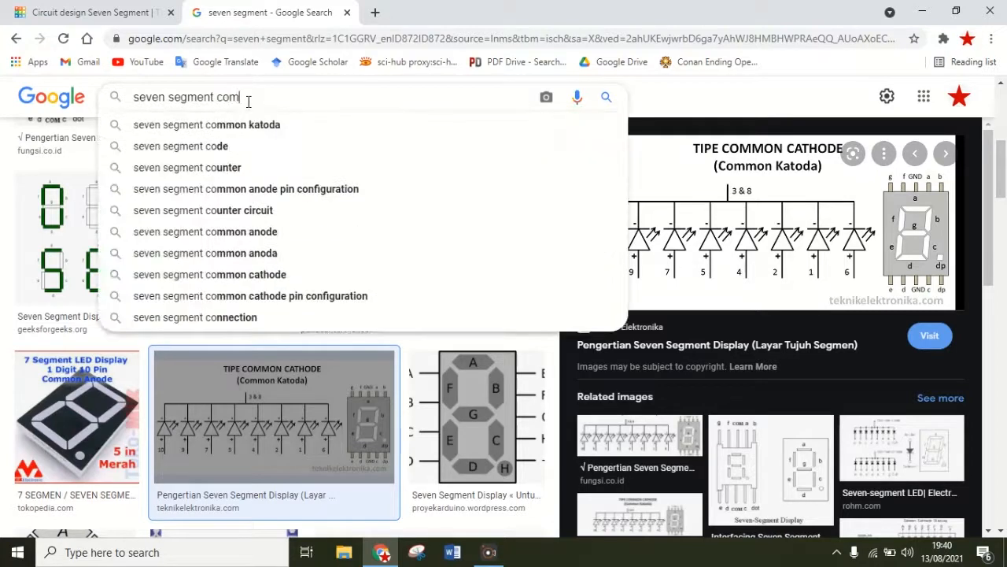
{"action": "type", "text": "mon a"}
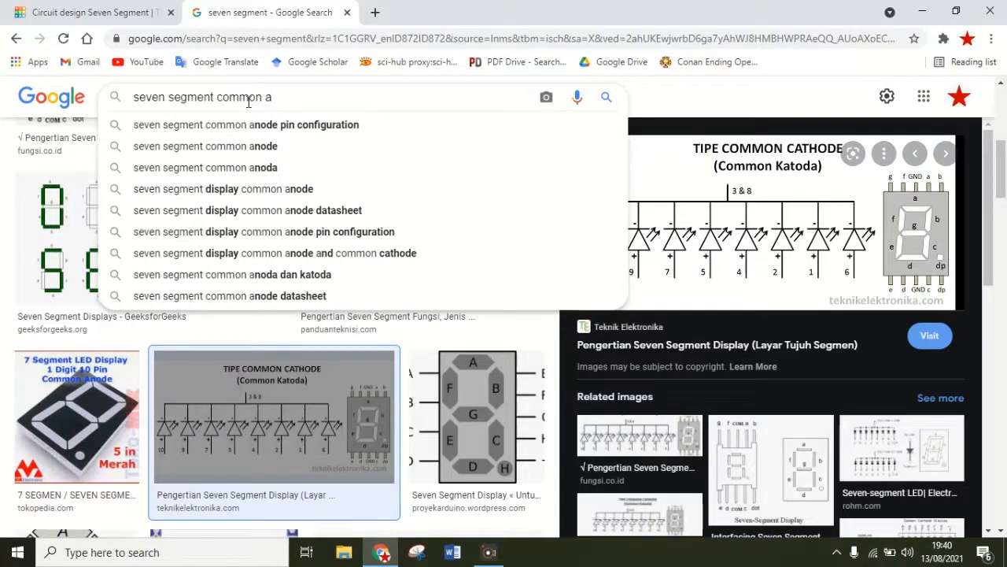
{"action": "type", "text": "node"}
{"action": "key", "text": "Return"}
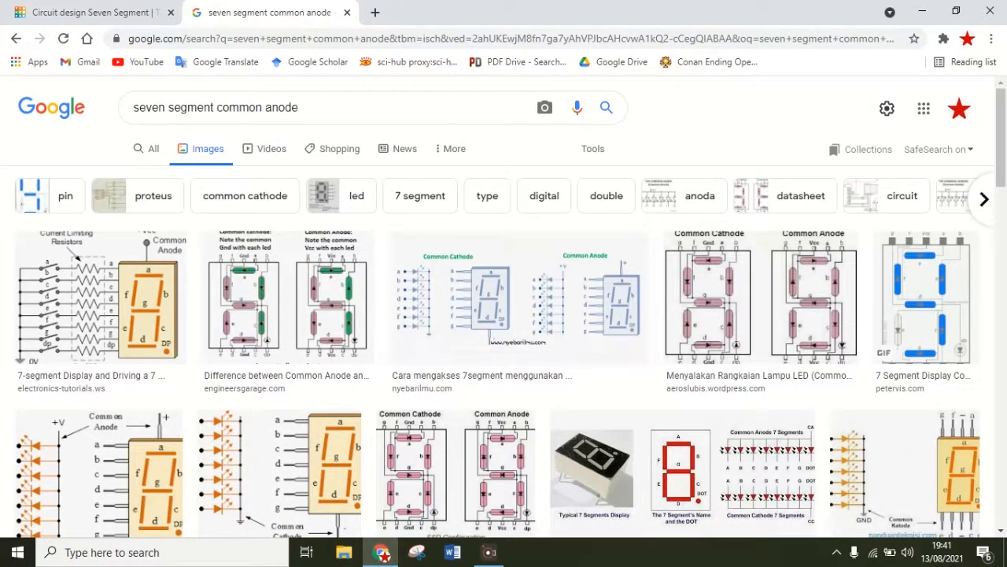
- Examine the common anode wiring in the Microcontrollers Lab and Last Minute Engineers seven-segment diagrams
{"action": "scroll", "coordinate": [998, 126], "scroll_direction": "down", "scroll_amount": 3}
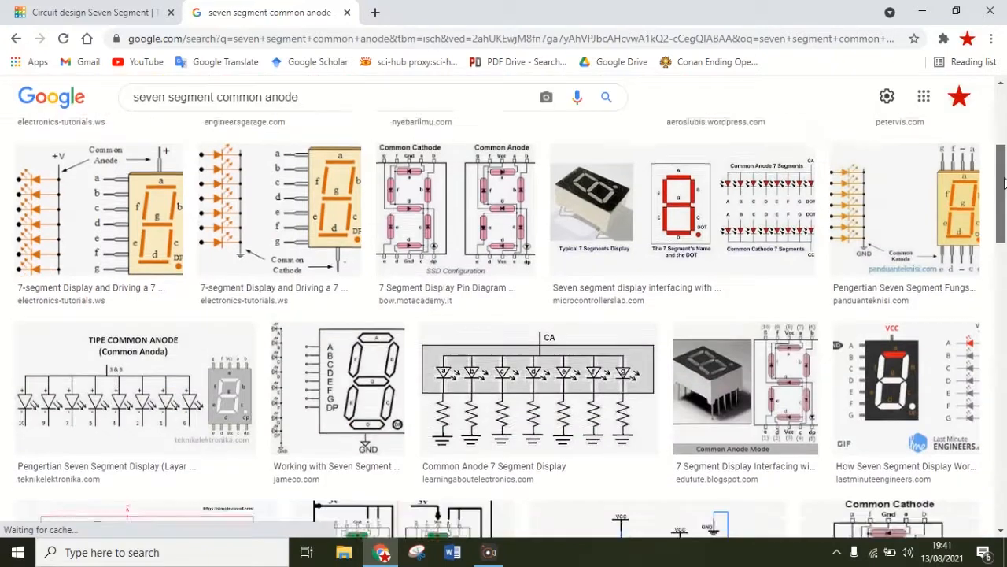
{"action": "left_click", "coordinate": [775, 186]}
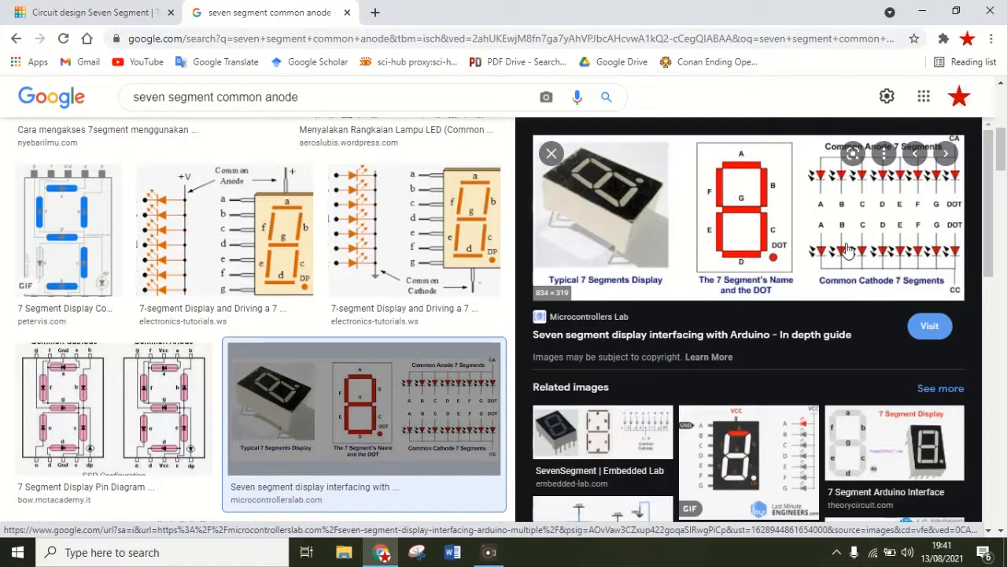
{"action": "left_click", "coordinate": [761, 448]}
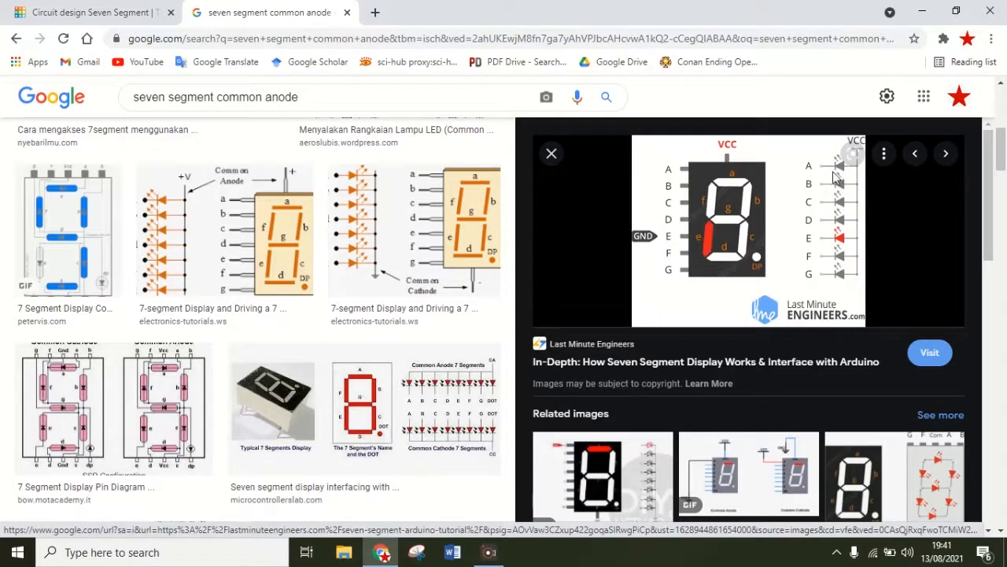
- Switch back to the Tinkercad circuit and connect the display's upper common pin, column 11, to the upper negative rail with a black wire
{"action": "left_click", "coordinate": [55, 6]}
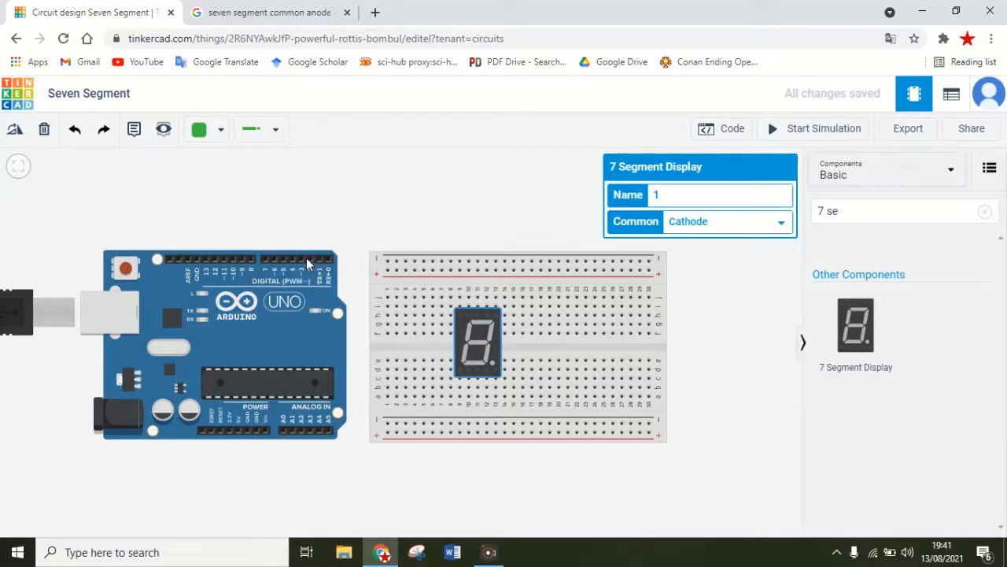
{"action": "left_click", "coordinate": [478, 299]}
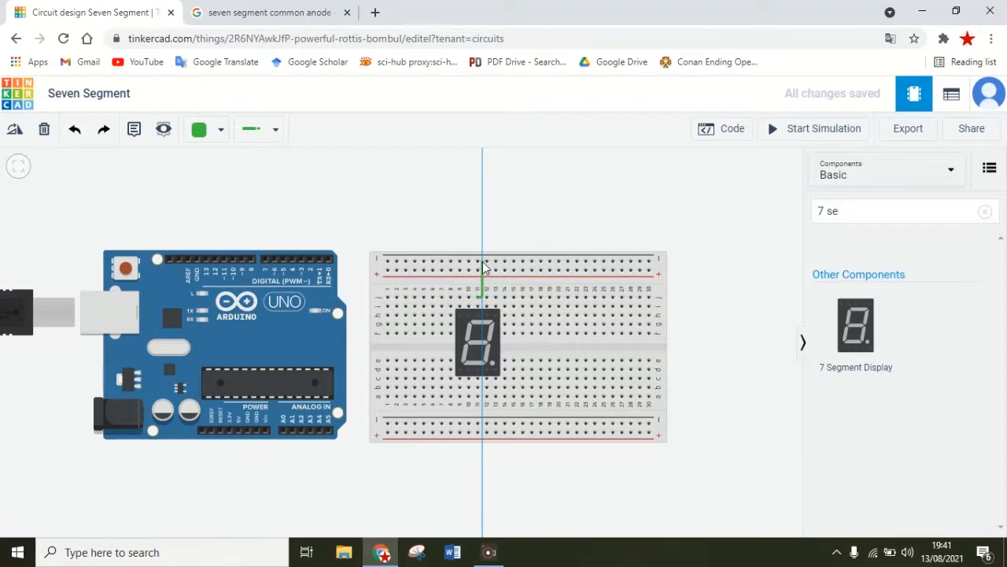
{"action": "left_click", "coordinate": [480, 261]}
{"action": "left_click", "coordinate": [220, 129]}
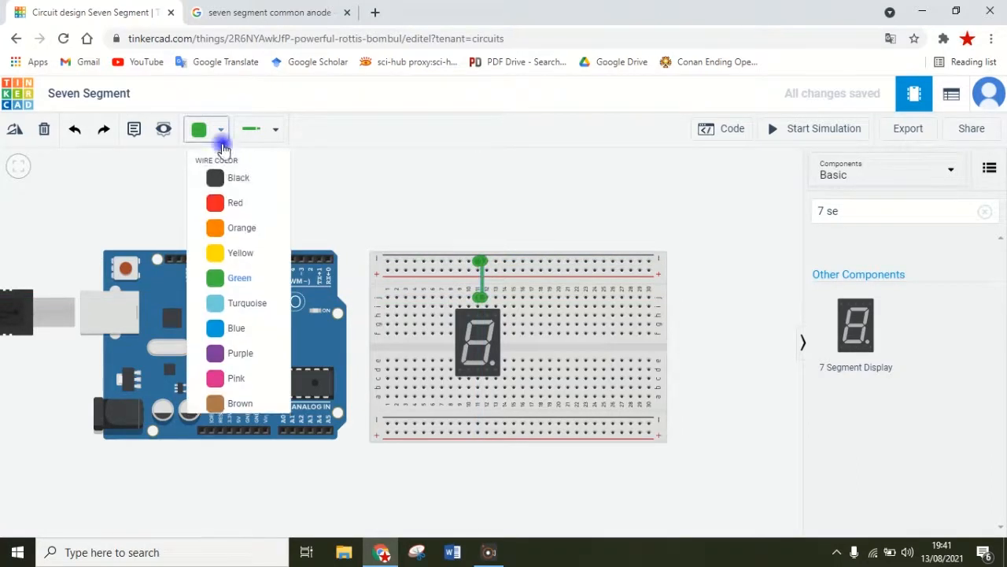
{"action": "left_click", "coordinate": [240, 181]}
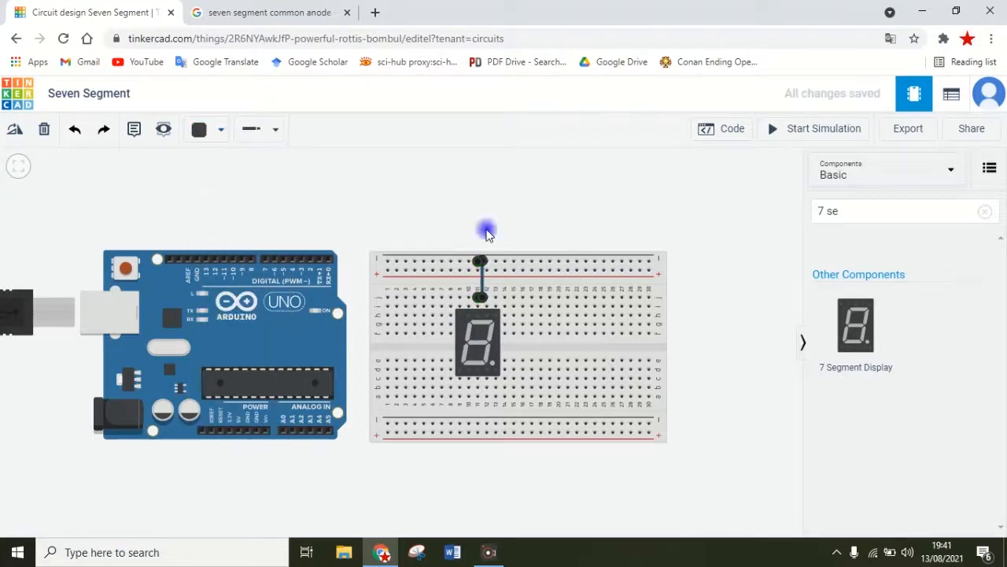
- Connect the display's lower common pin, column 11, to the lower negative rail with a black wire
{"action": "left_click", "coordinate": [479, 397]}
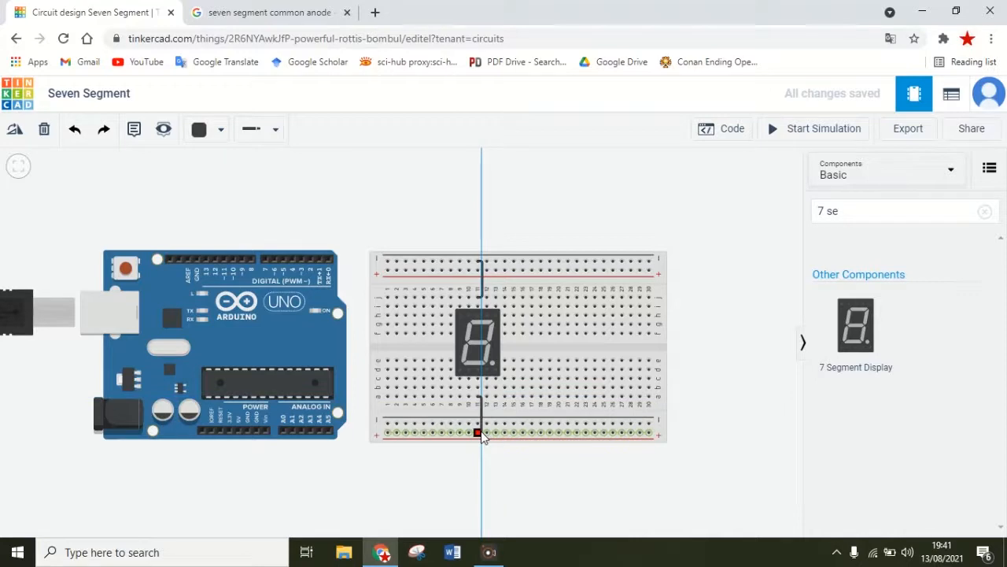
{"action": "left_click", "coordinate": [482, 427]}
{"action": "left_click", "coordinate": [481, 425]}
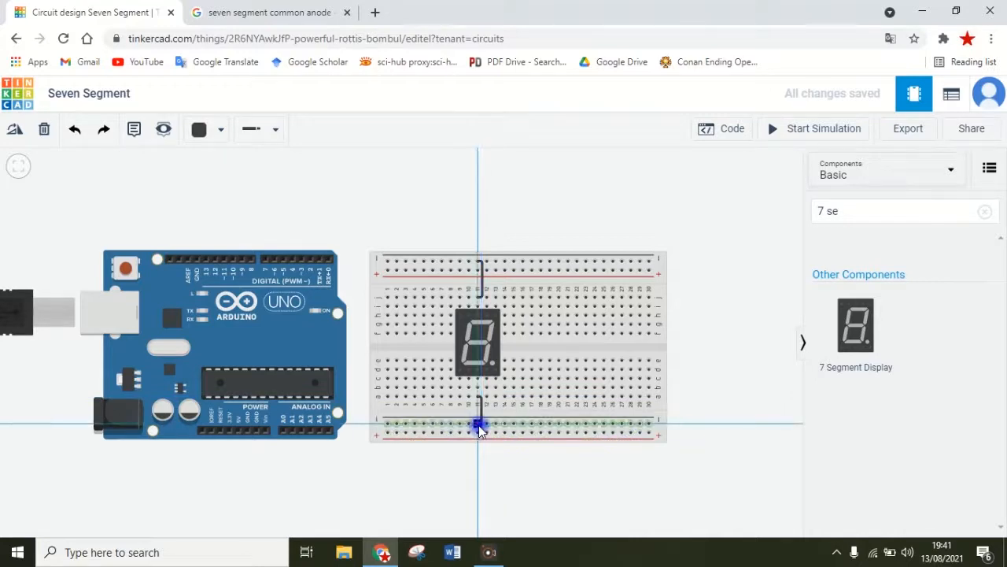
{"action": "left_click", "coordinate": [584, 176]}
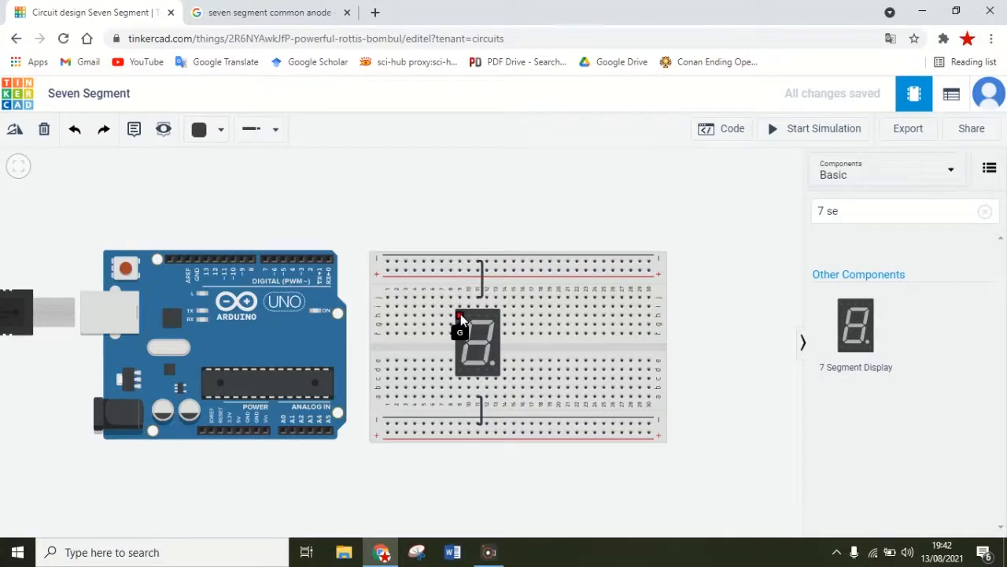
- Check the Electronics Tutorials common anode diagram in Google Images, and wire the display's A pin, column 12, to Arduino digital pin 2
{"action": "key", "text": "ctrl+Tab"}
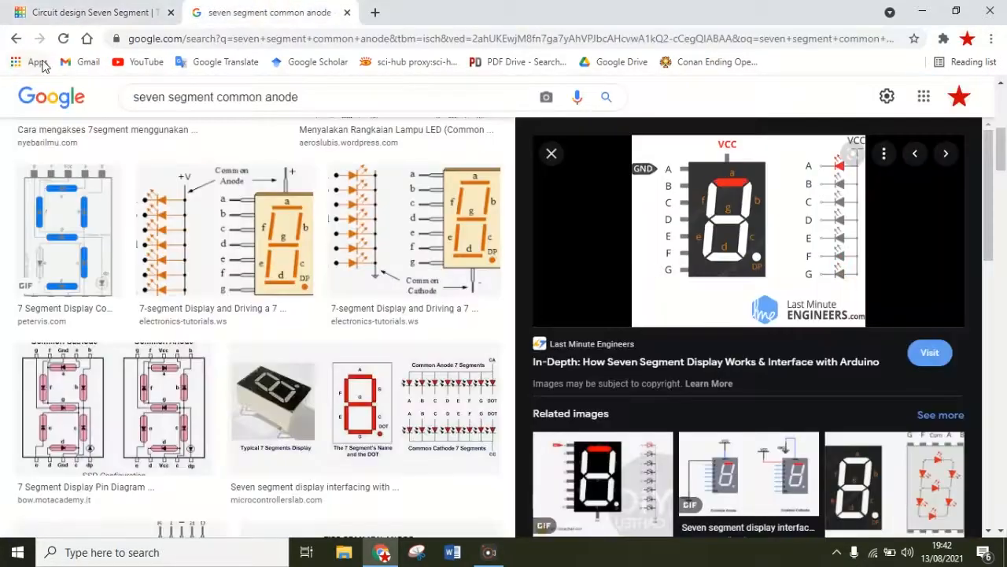
{"action": "left_click", "coordinate": [259, 256]}
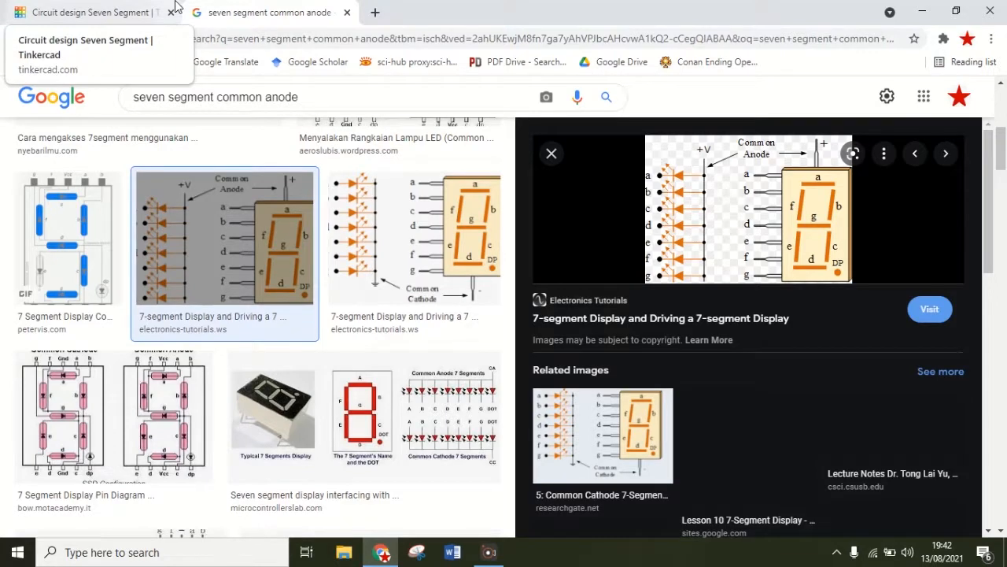
{"action": "left_click", "coordinate": [144, 8]}
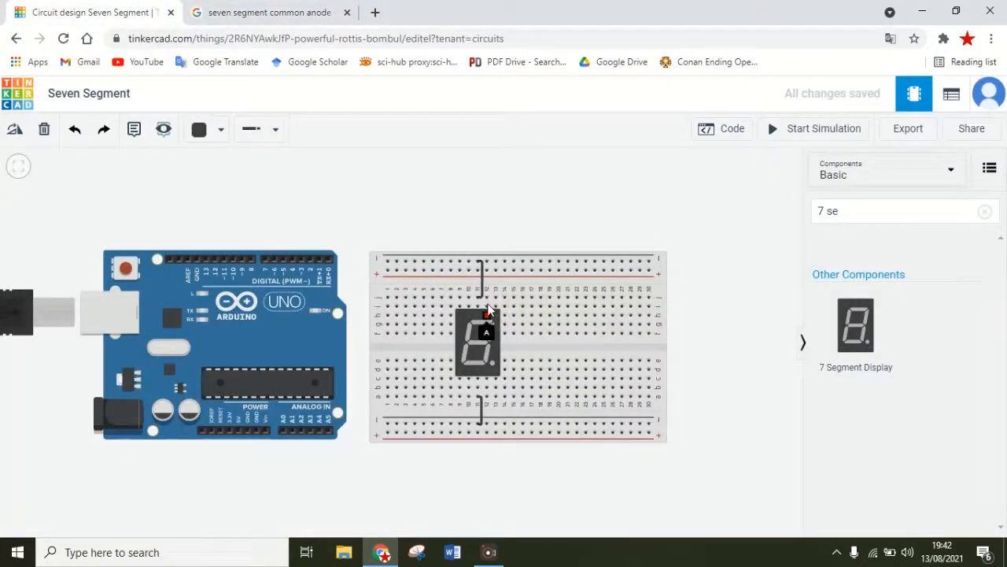
{"action": "left_click", "coordinate": [487, 299]}
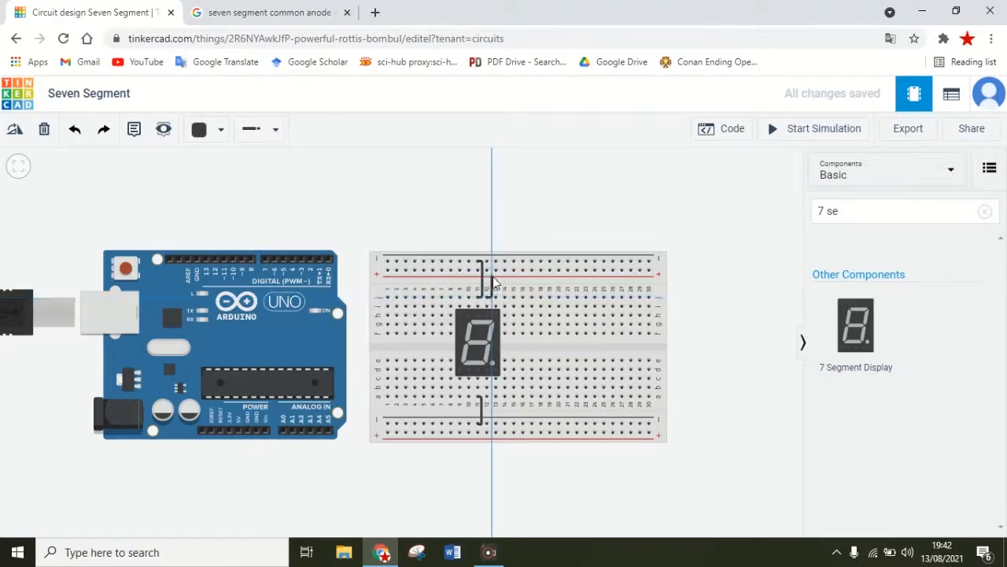
{"action": "left_click", "coordinate": [492, 276]}
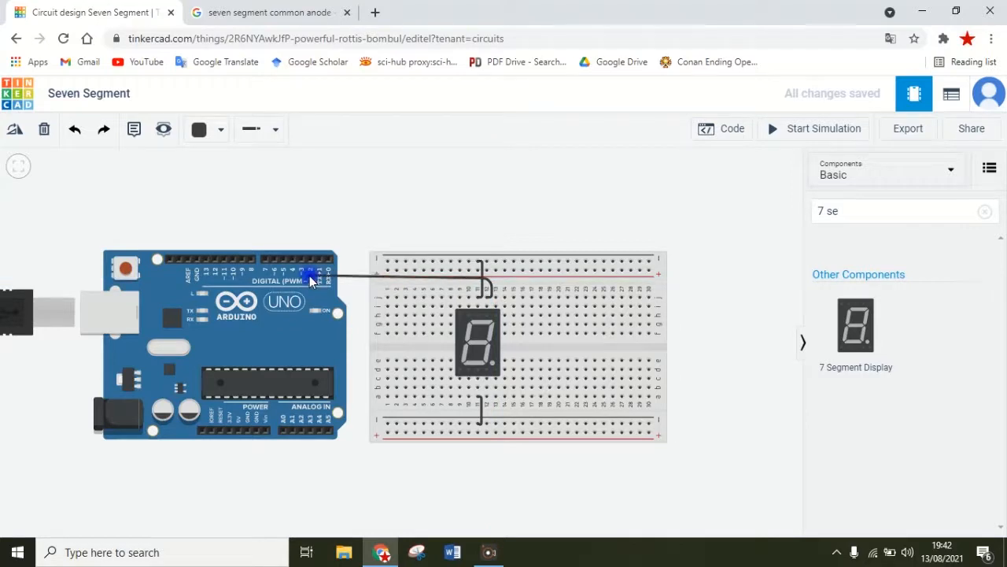
{"action": "left_click", "coordinate": [310, 278]}
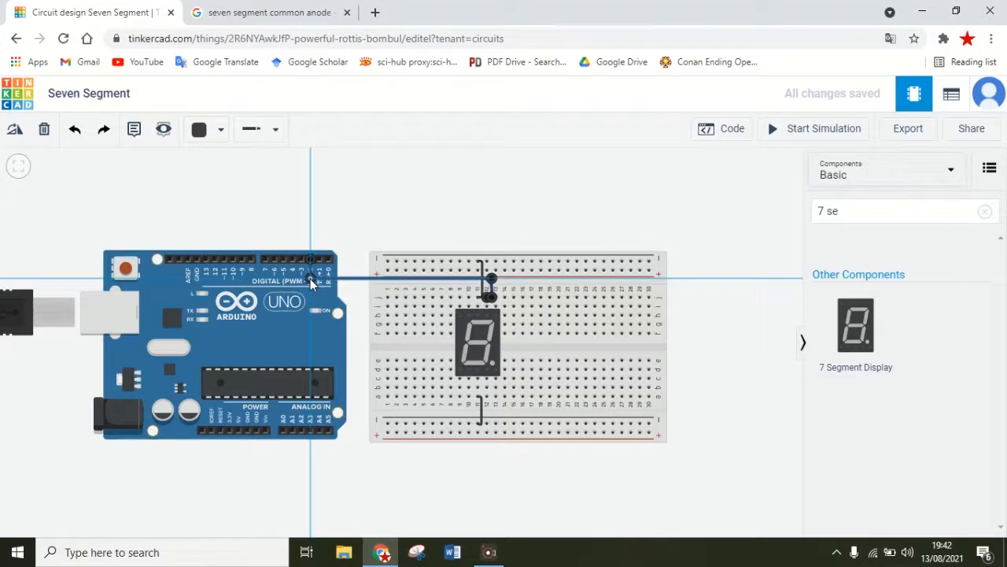
{"action": "left_click", "coordinate": [491, 233]}
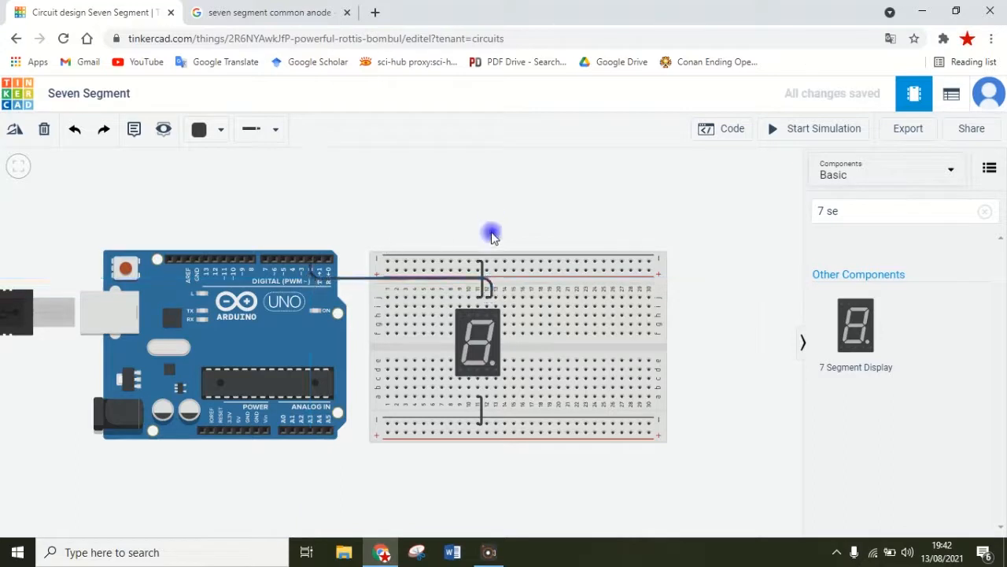
- Wire the display's B pin, column 13, to Arduino digital pin 3, routing it above the breadboard with square corners
{"action": "left_click", "coordinate": [496, 298]}
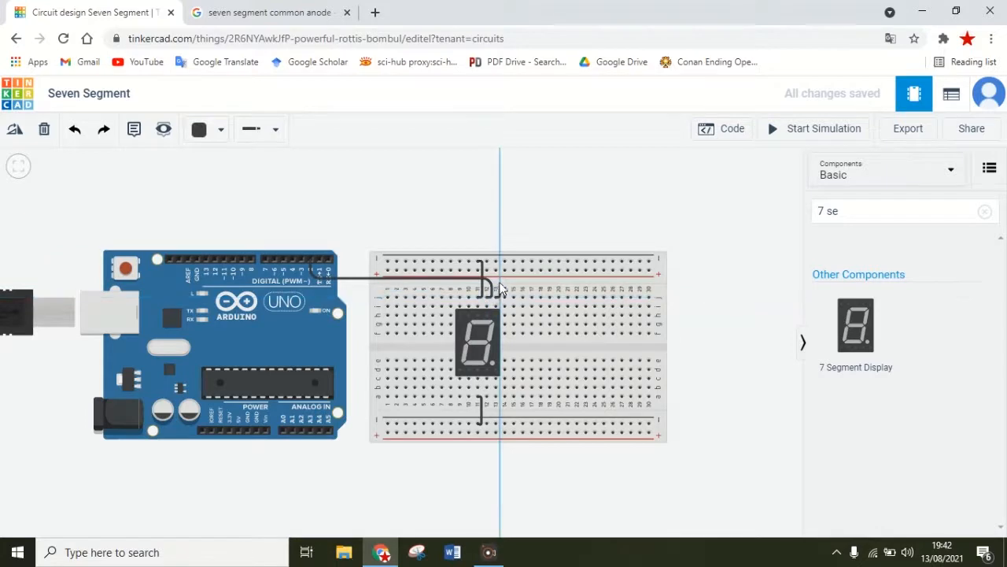
{"action": "left_click", "coordinate": [500, 239]}
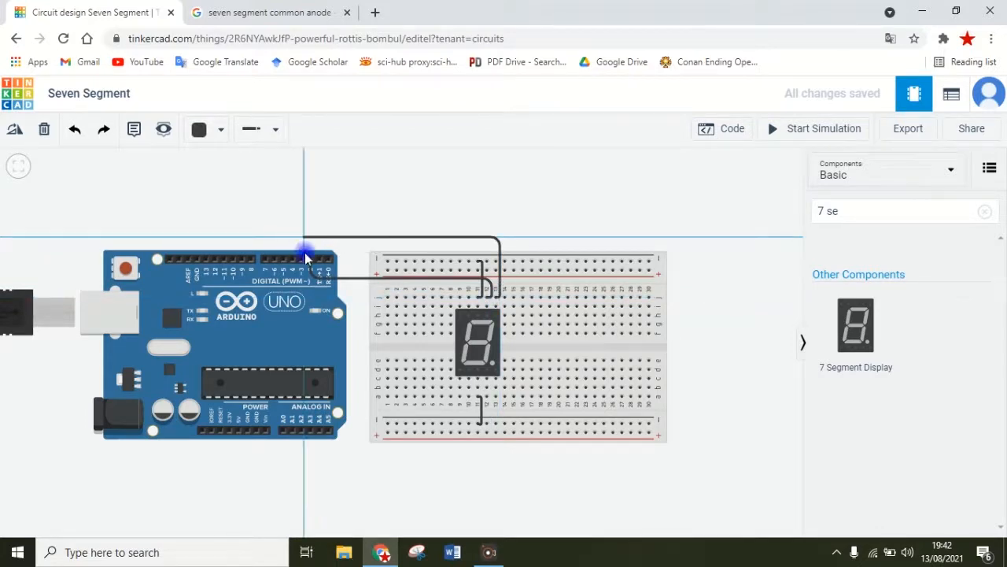
{"action": "left_click", "coordinate": [304, 237]}
{"action": "left_click_drag", "start_coordinate": [305, 237], "coordinate": [301, 237]}
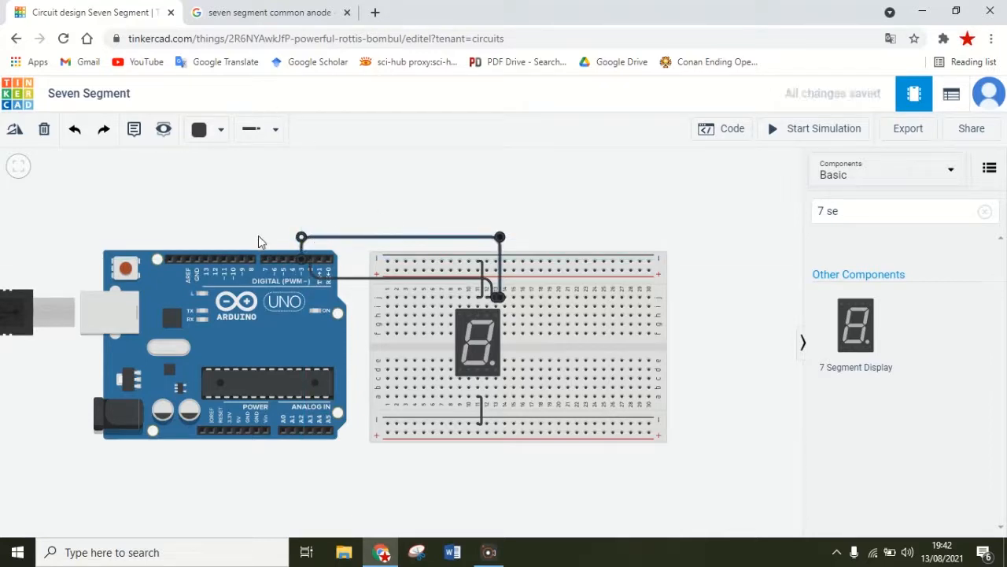
- Colour the wire to digital pin 2 red and the wire to digital pin 3 orange
{"action": "left_click", "coordinate": [340, 279]}
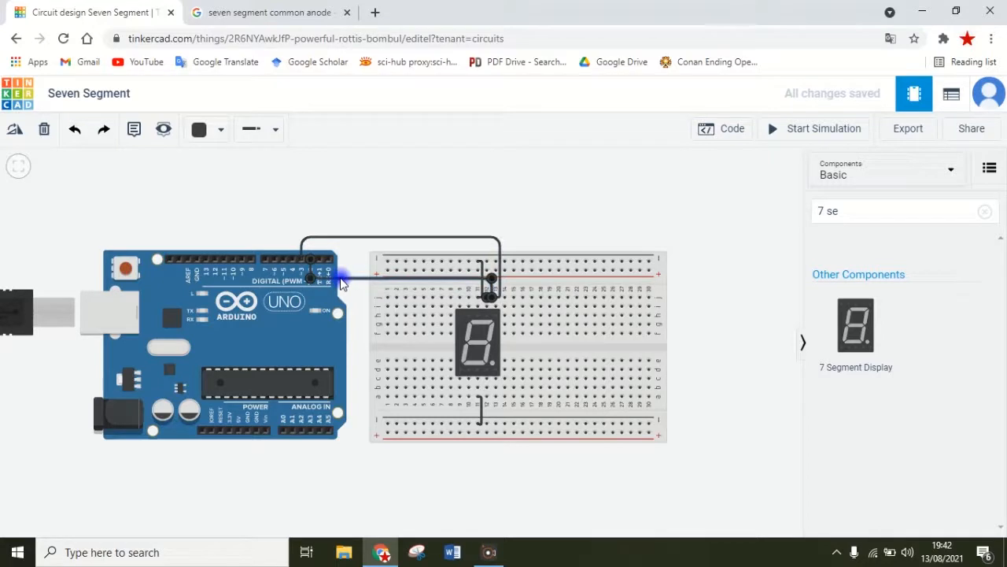
{"action": "left_click", "coordinate": [224, 132]}
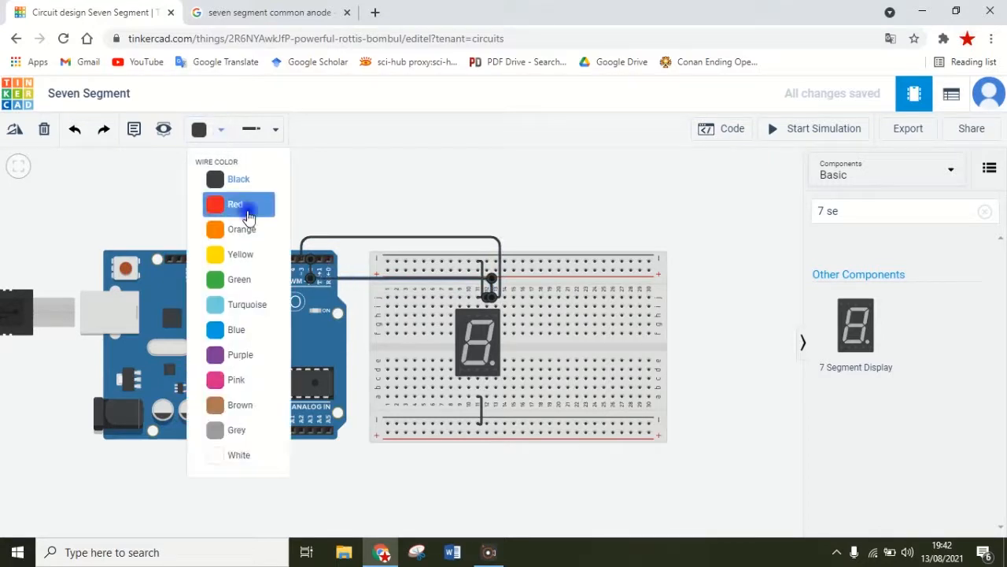
{"action": "left_click", "coordinate": [246, 204]}
{"action": "left_click", "coordinate": [332, 237]}
{"action": "left_click", "coordinate": [222, 132]}
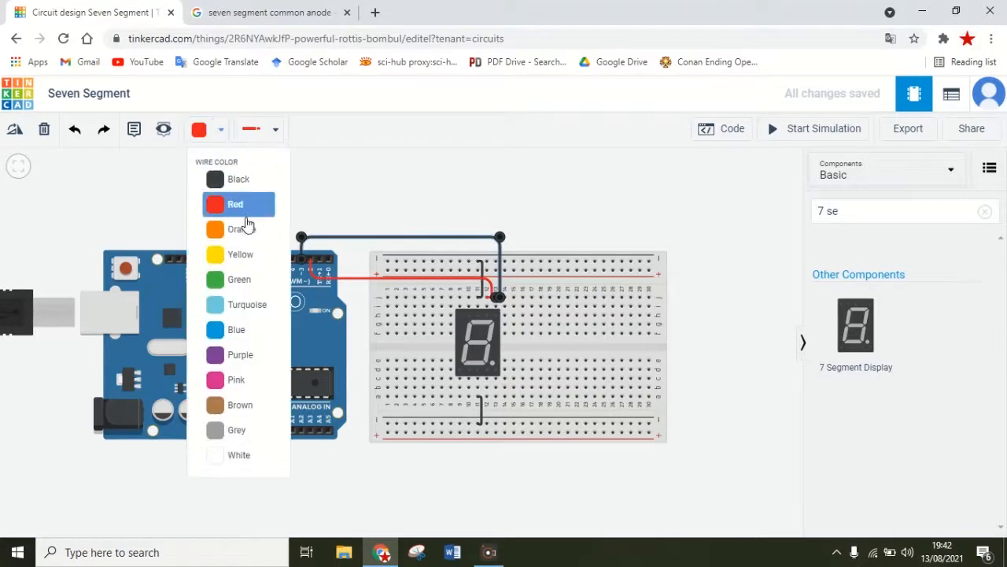
{"action": "left_click", "coordinate": [237, 225]}
{"action": "left_click", "coordinate": [423, 211]}
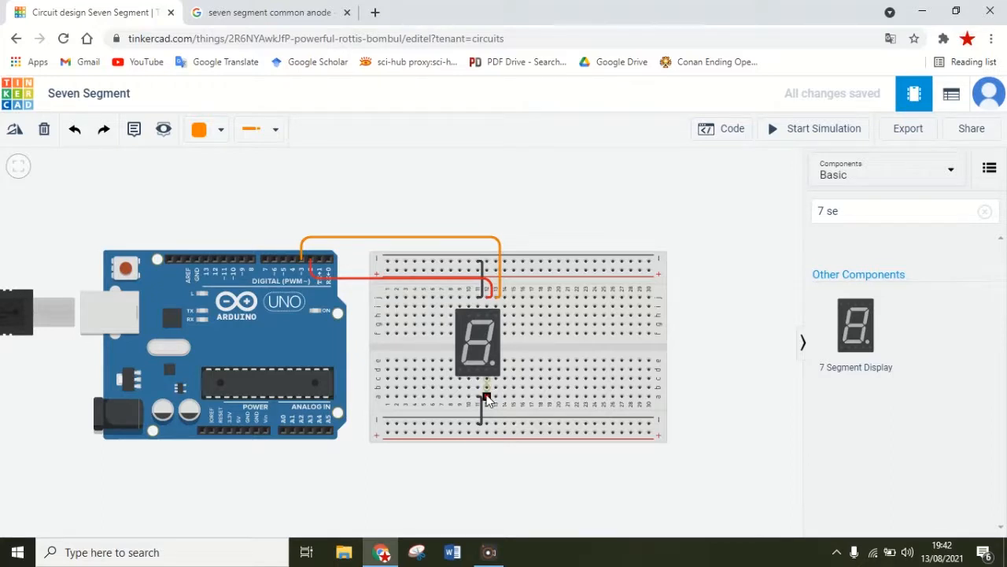
- Wire the display's C pin, lower column 12, to Arduino digital pin 4 across the Arduino board, and straighten the wire's bend
{"action": "left_click", "coordinate": [487, 398]}
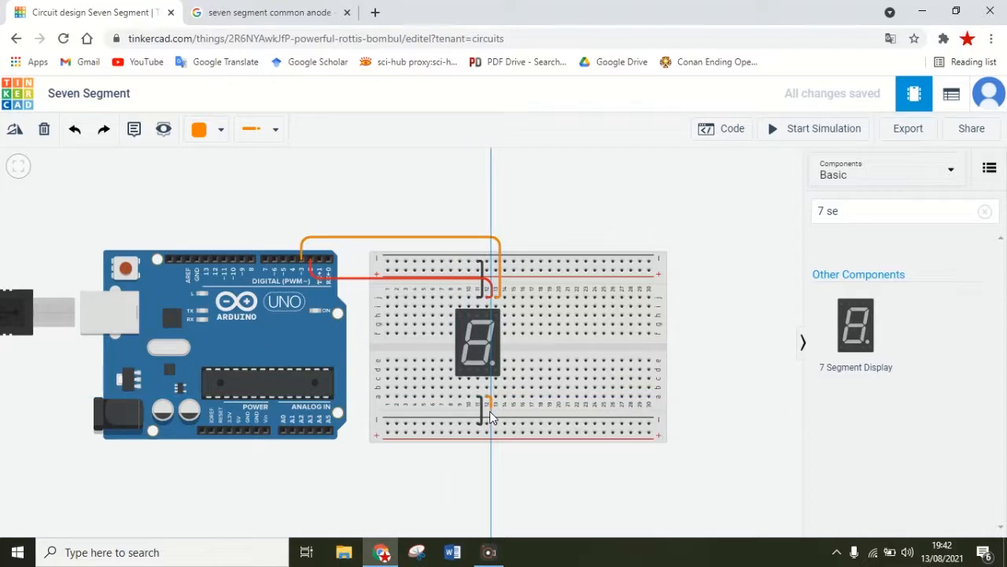
{"action": "left_click", "coordinate": [488, 410]}
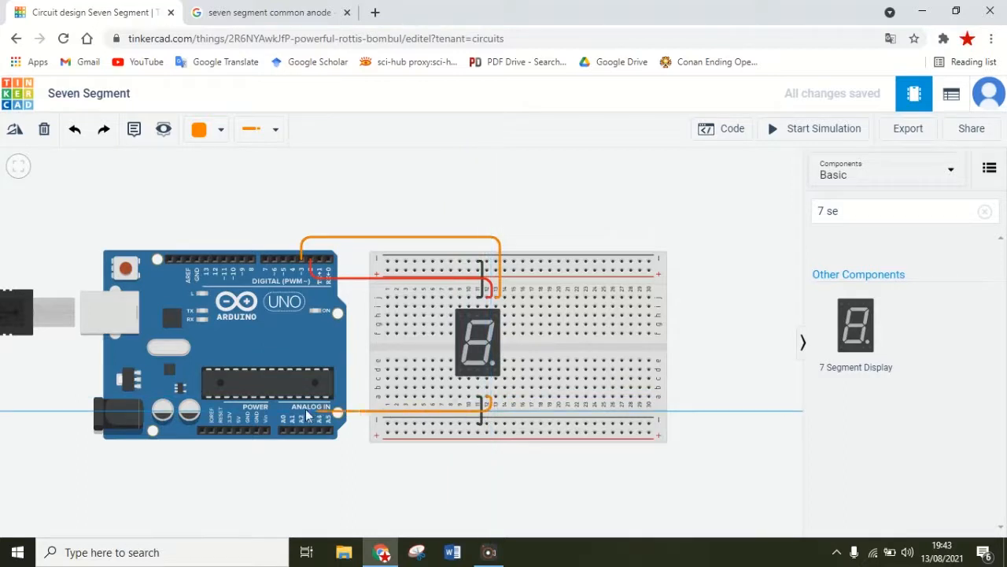
{"action": "left_click", "coordinate": [286, 410]}
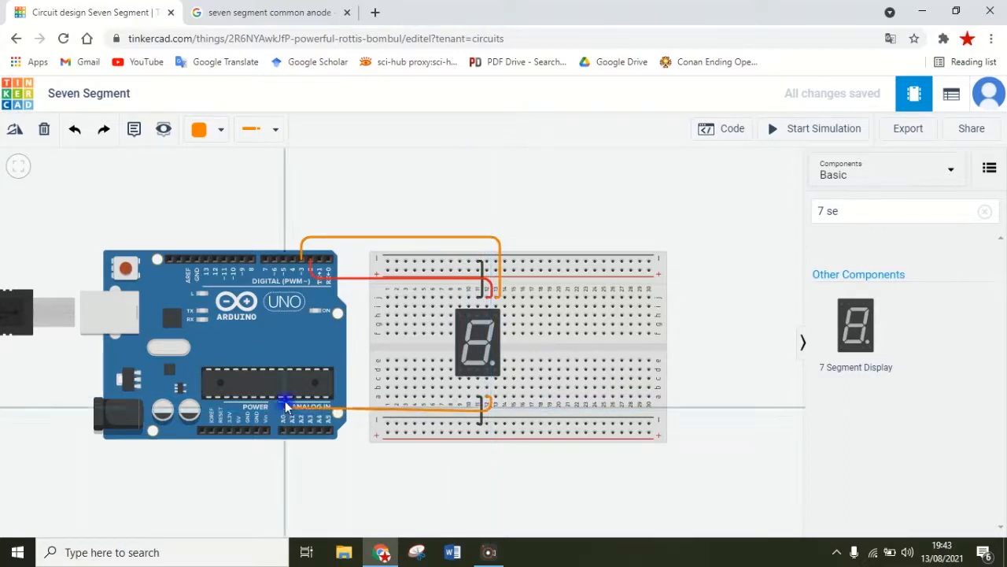
{"action": "left_click", "coordinate": [292, 261]}
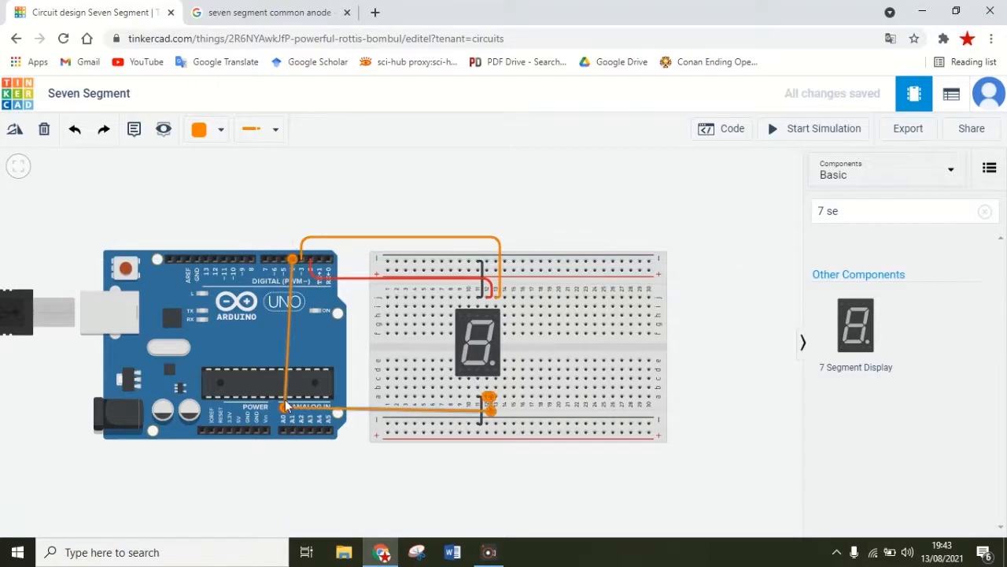
{"action": "left_click_drag", "start_coordinate": [285, 409], "coordinate": [292, 412]}
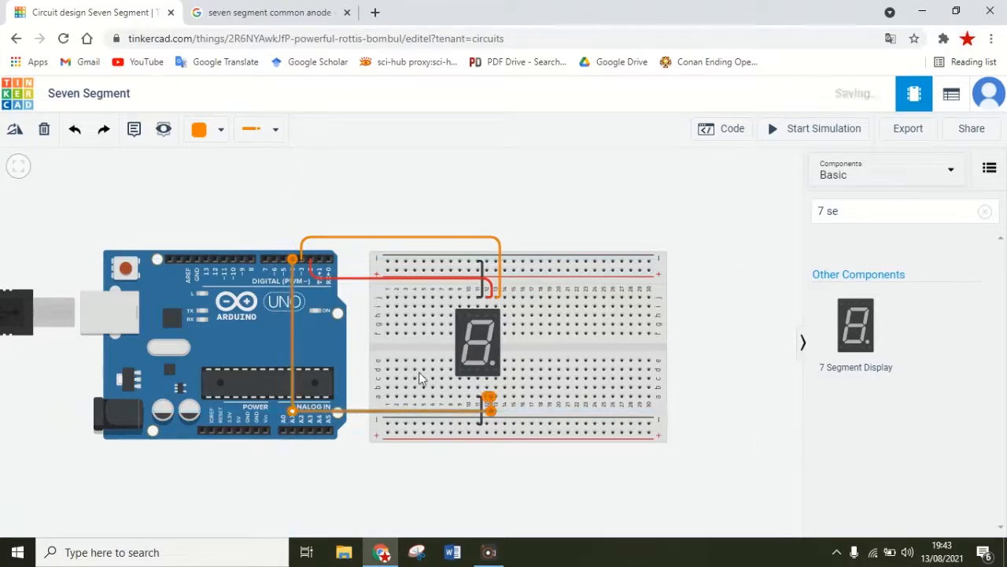
{"action": "left_click", "coordinate": [559, 234]}
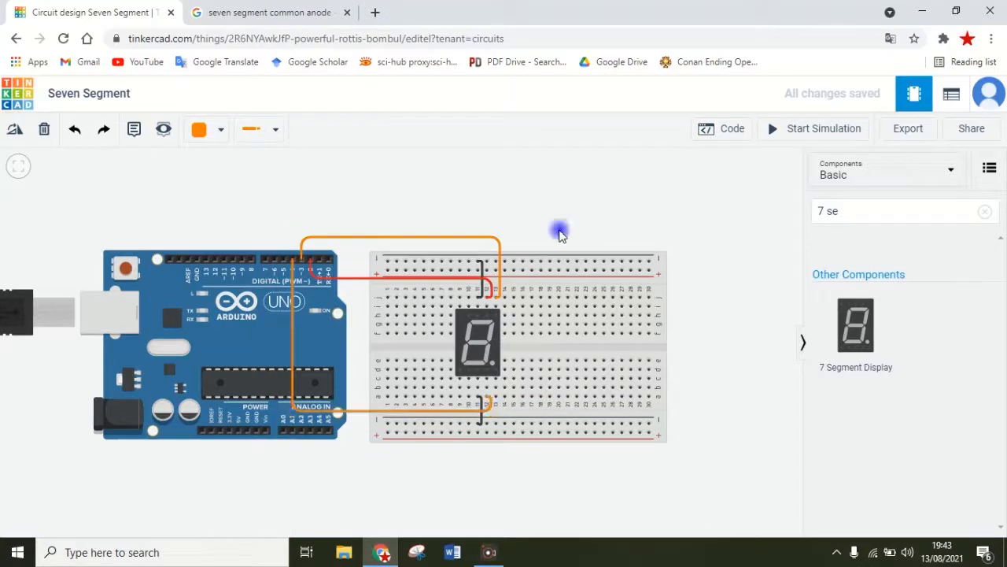
- Wire the display's D pin, lower column 10, to Arduino digital pin 5, routing it between the boards and above the Arduino
{"action": "left_click", "coordinate": [469, 398]}
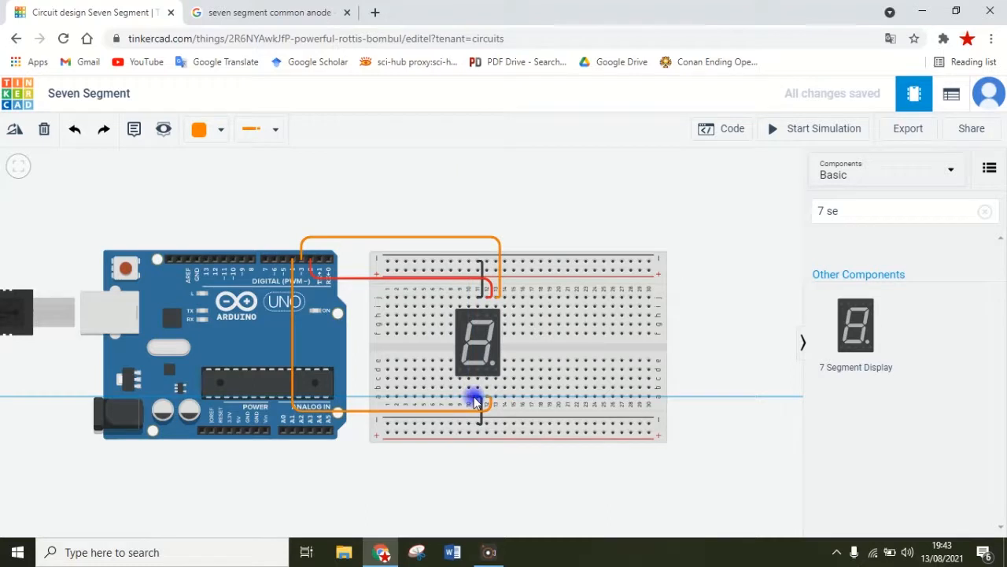
{"action": "left_click", "coordinate": [472, 440]}
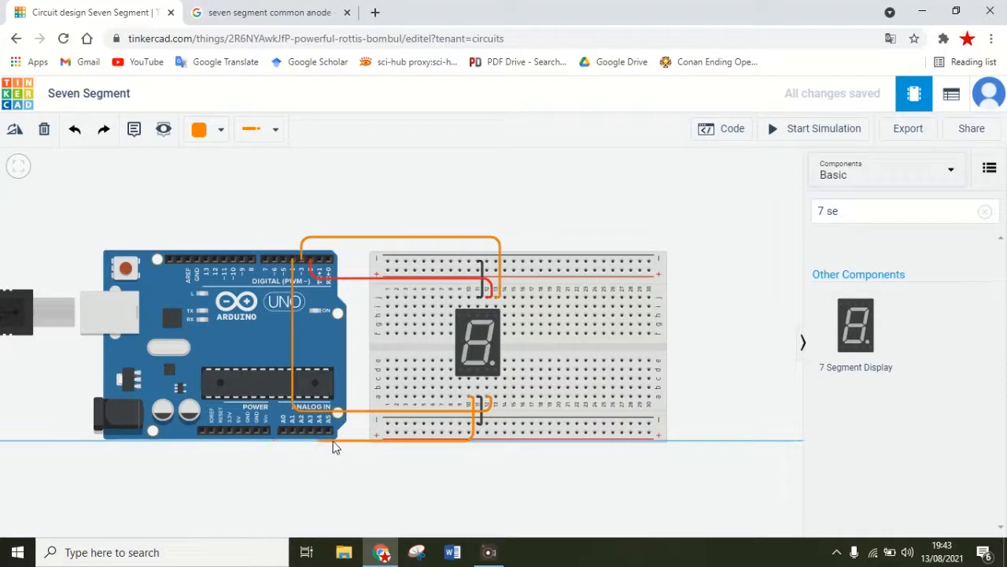
{"action": "left_click", "coordinate": [354, 440]}
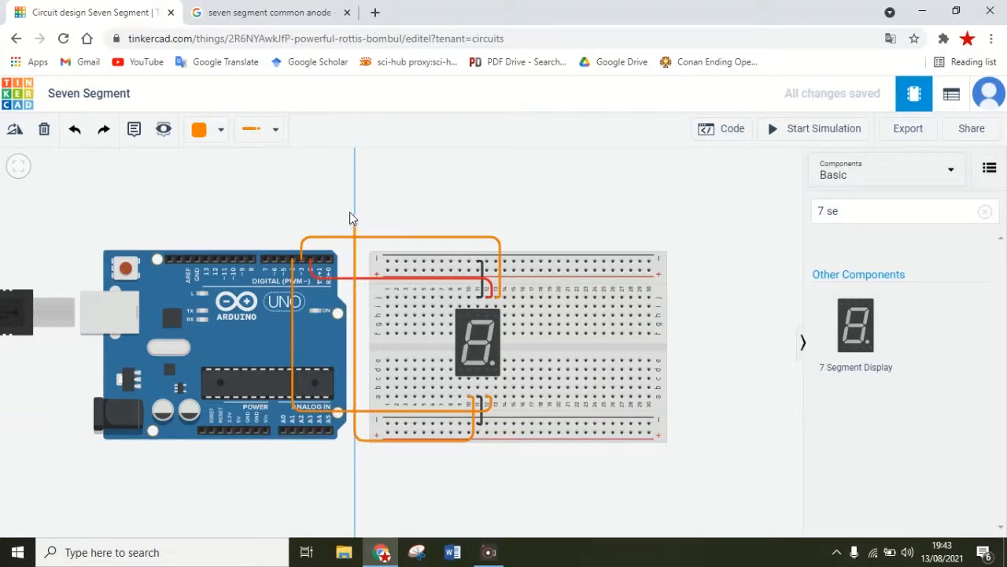
{"action": "left_click", "coordinate": [349, 213]}
{"action": "left_click", "coordinate": [284, 230]}
{"action": "left_click", "coordinate": [282, 260]}
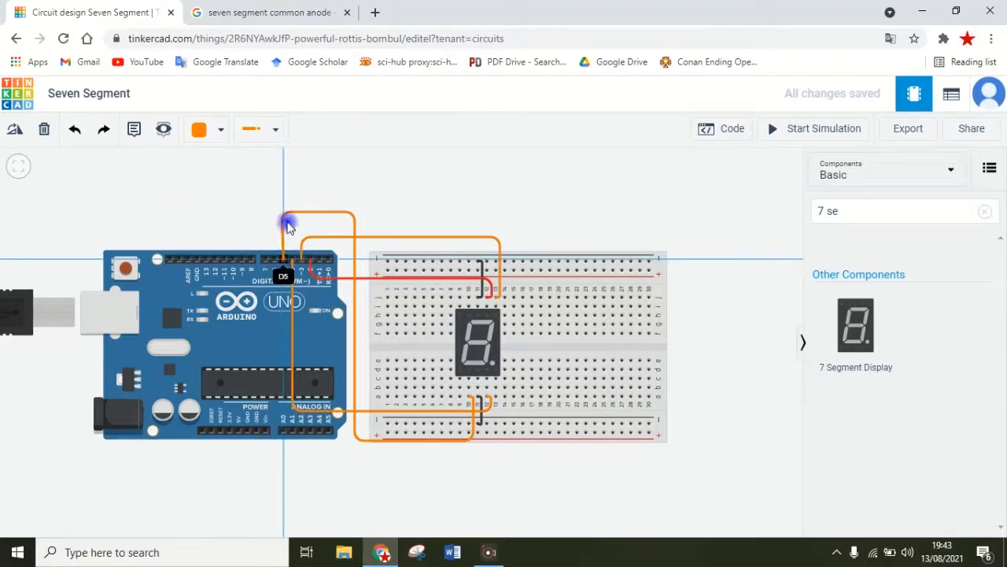
{"action": "left_click_drag", "start_coordinate": [281, 210], "coordinate": [284, 211]}
{"action": "left_click", "coordinate": [418, 192]}
- Wire the display's E pin, lower column 9, to Arduino digital pin 6, routing it between the boards and above the Arduino with square corners
{"action": "left_click", "coordinate": [462, 398]}
{"action": "left_click", "coordinate": [463, 398]}
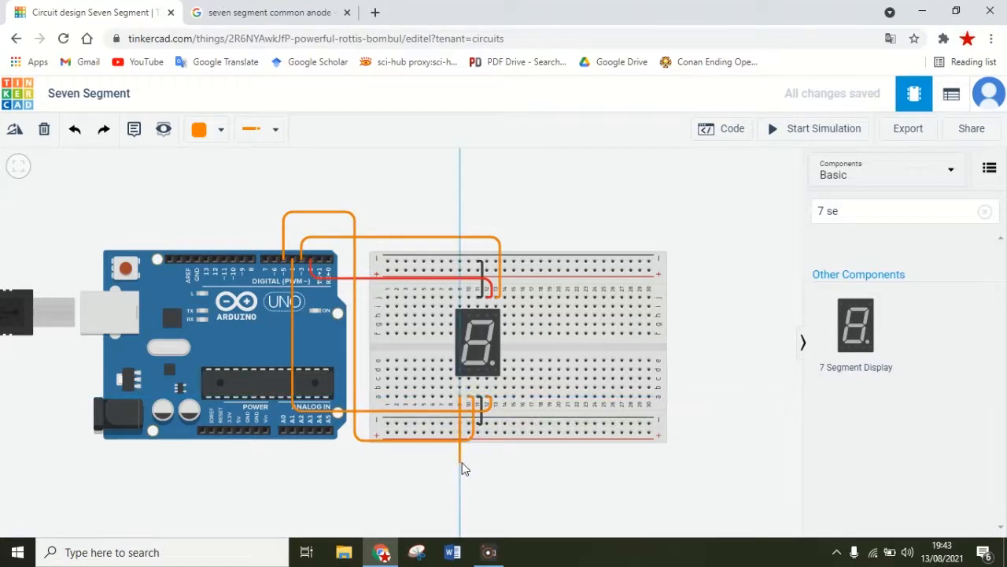
{"action": "left_click", "coordinate": [464, 396]}
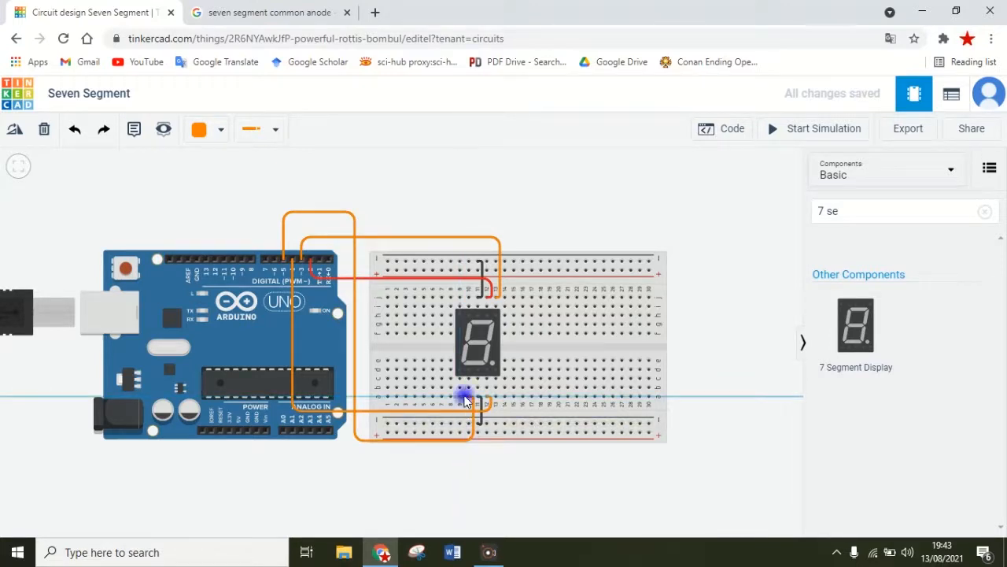
{"action": "left_click", "coordinate": [463, 446]}
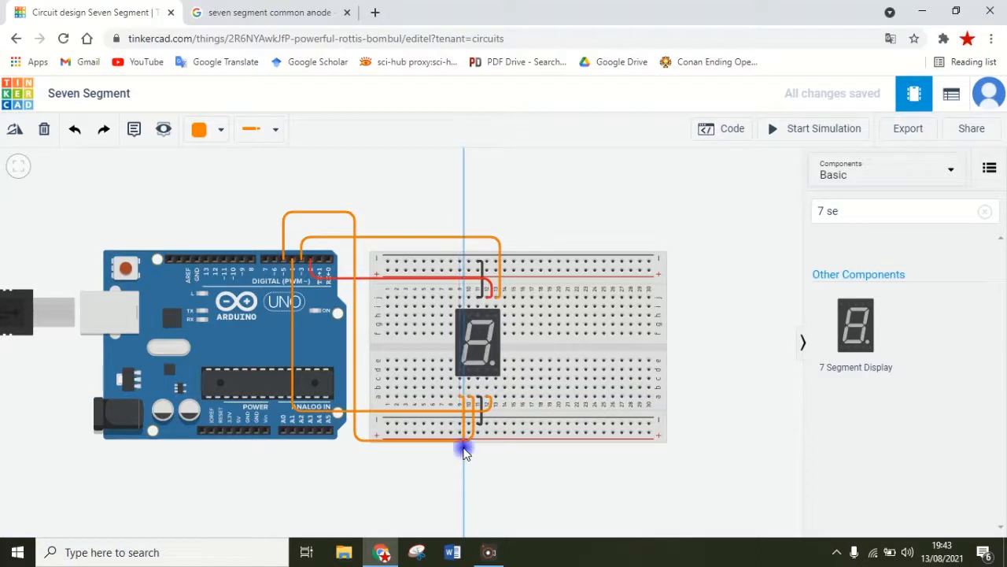
{"action": "left_click", "coordinate": [362, 445]}
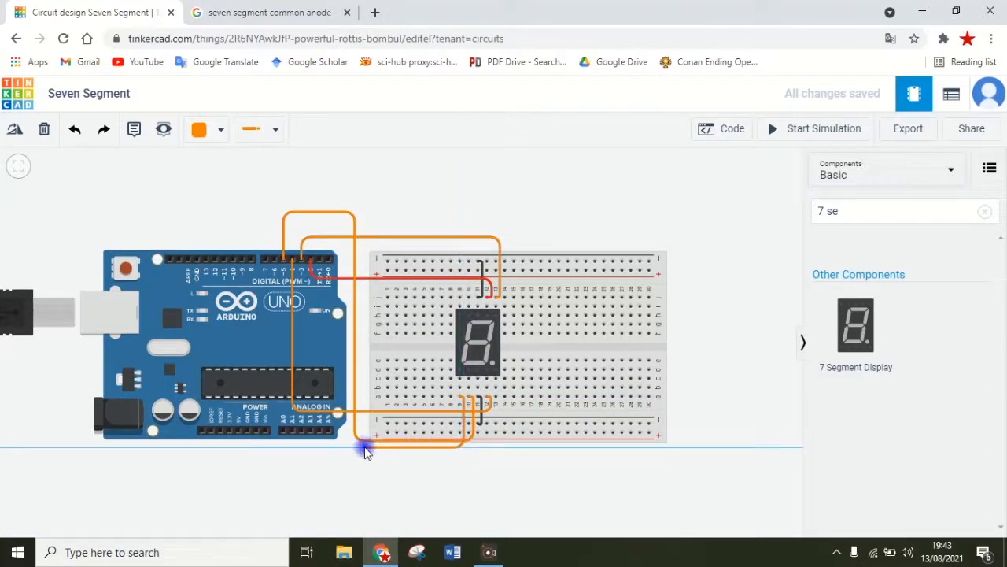
{"action": "left_click", "coordinate": [364, 205]}
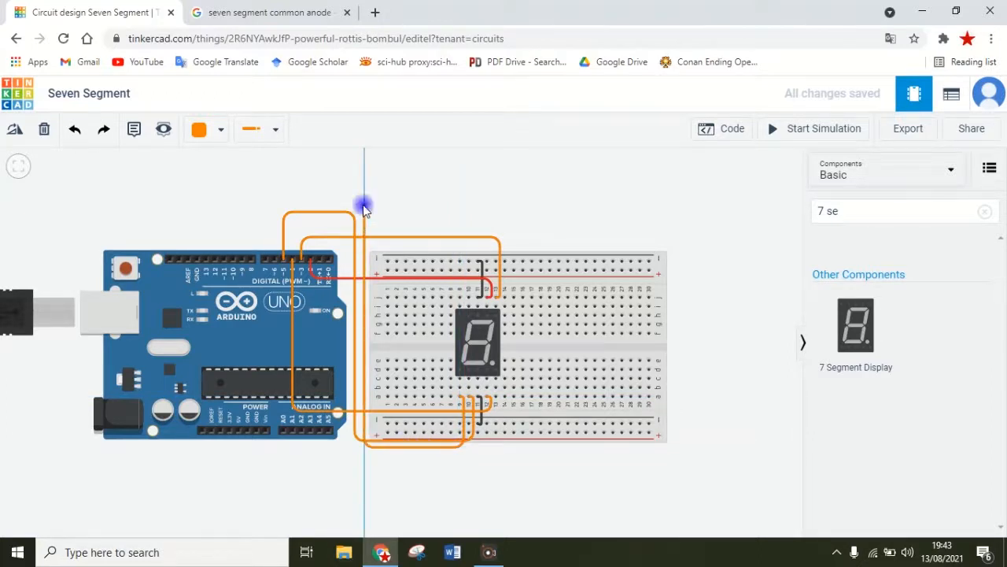
{"action": "left_click", "coordinate": [276, 207]}
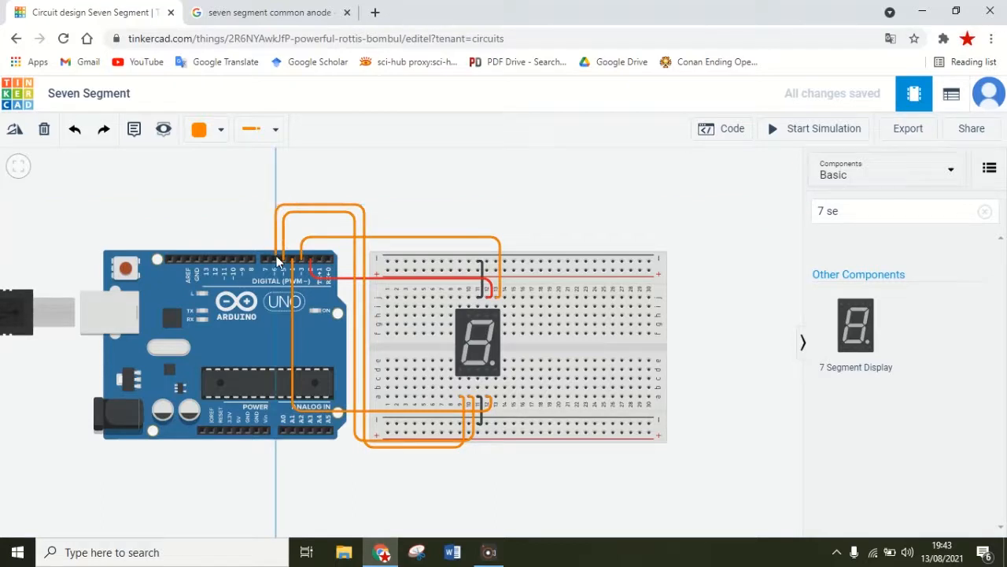
{"action": "left_click", "coordinate": [275, 261]}
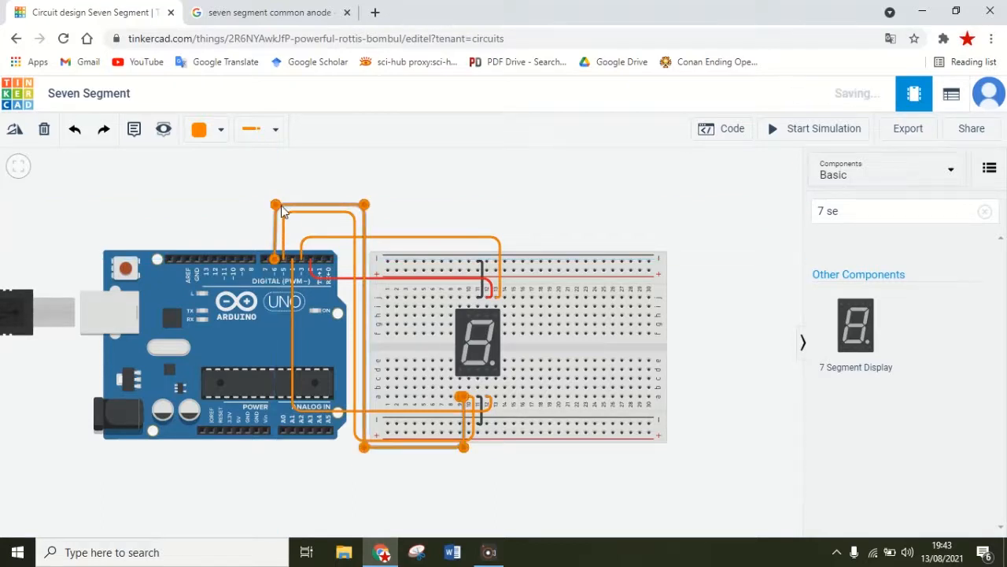
{"action": "left_click_drag", "start_coordinate": [275, 207], "coordinate": [274, 207]}
{"action": "left_click", "coordinate": [463, 213]}
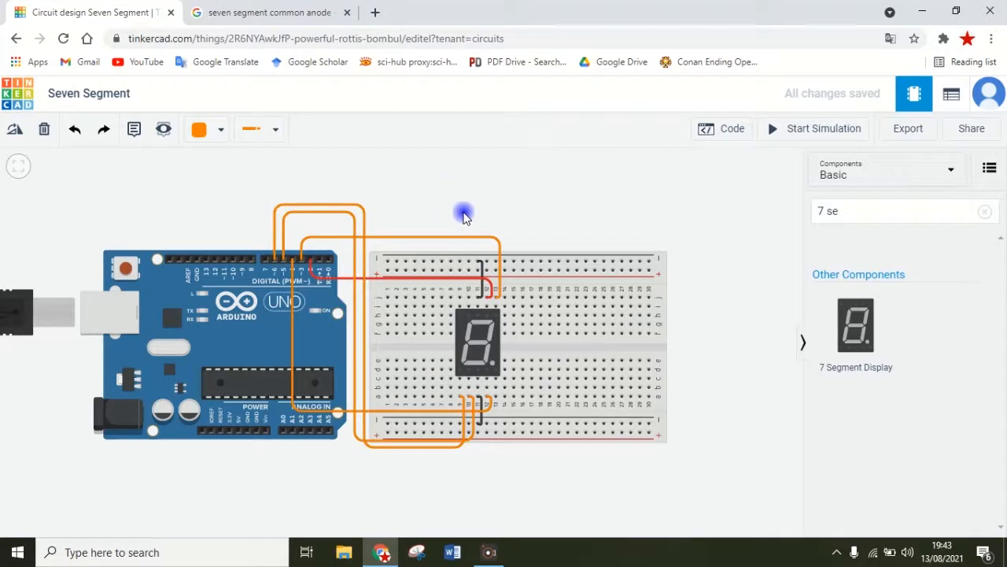
- Wire the display's G pin, upper column 9, to Arduino digital pin 8, routing it above both boards and straightening the bend
{"action": "left_click", "coordinate": [461, 297]}
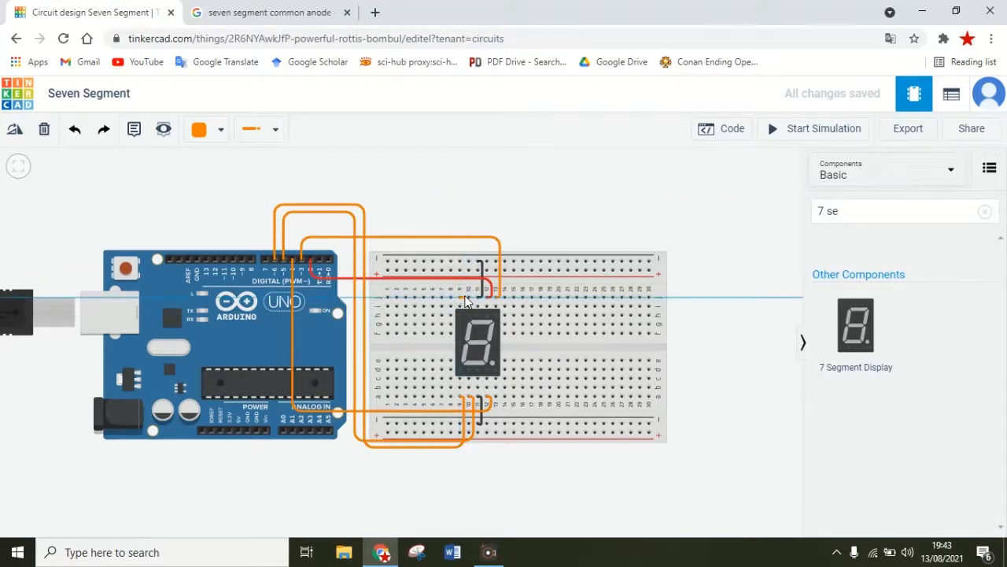
{"action": "left_click", "coordinate": [463, 295]}
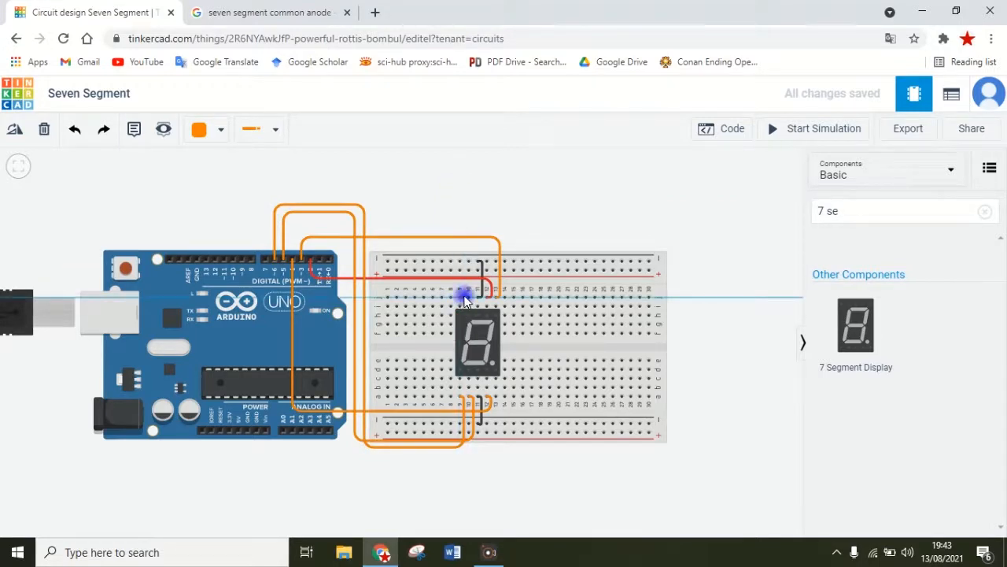
{"action": "left_click", "coordinate": [464, 223]}
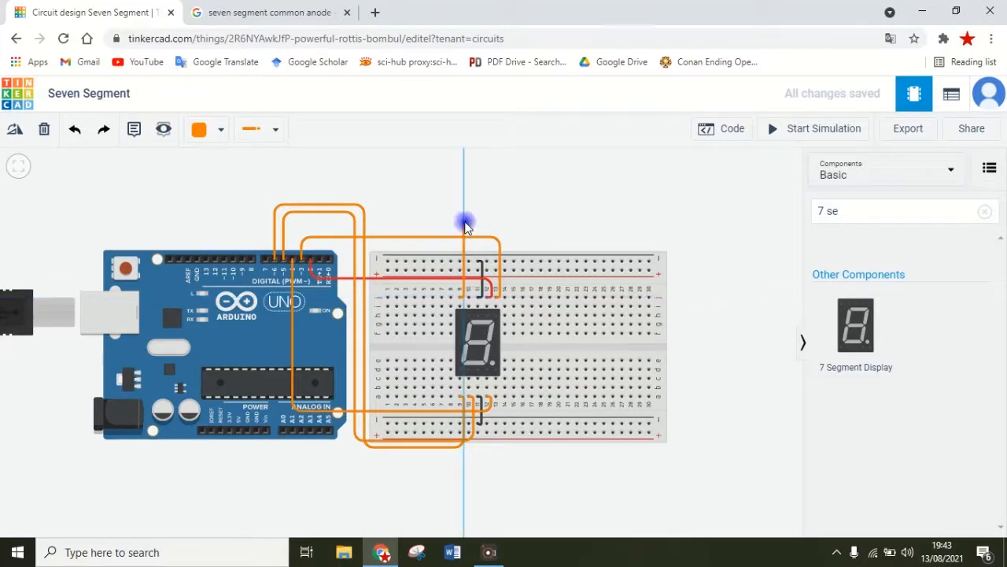
{"action": "left_click", "coordinate": [257, 222]}
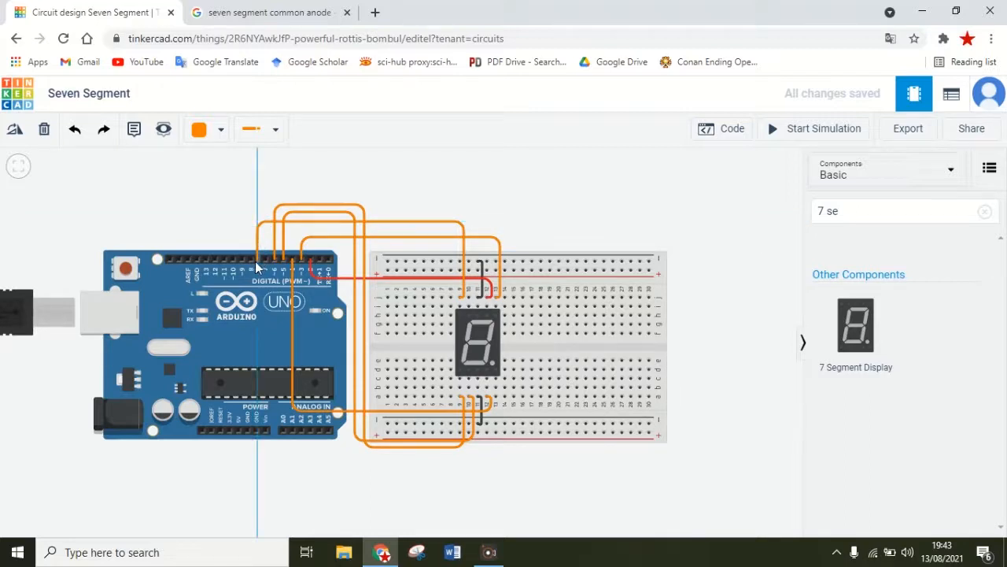
{"action": "left_click", "coordinate": [251, 260]}
{"action": "left_click", "coordinate": [256, 223]}
{"action": "left_click_drag", "start_coordinate": [254, 224], "coordinate": [252, 223]}
{"action": "left_click", "coordinate": [479, 189]}
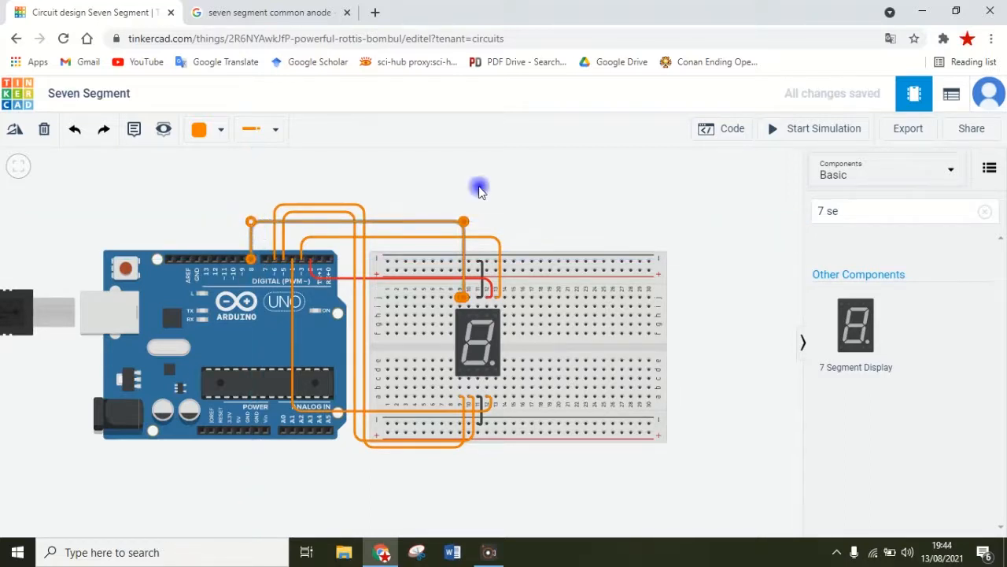
- Wire the display's F pin, upper column 10, to Arduino digital pin 7 along the boards' upper edge, and straighten the bend
{"action": "left_click", "coordinate": [469, 298]}
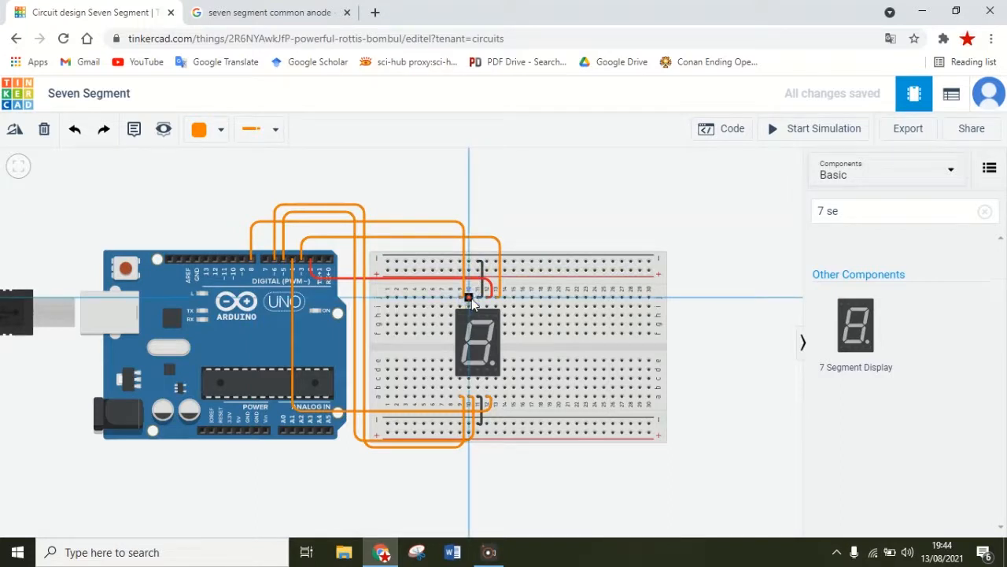
{"action": "left_click", "coordinate": [470, 298]}
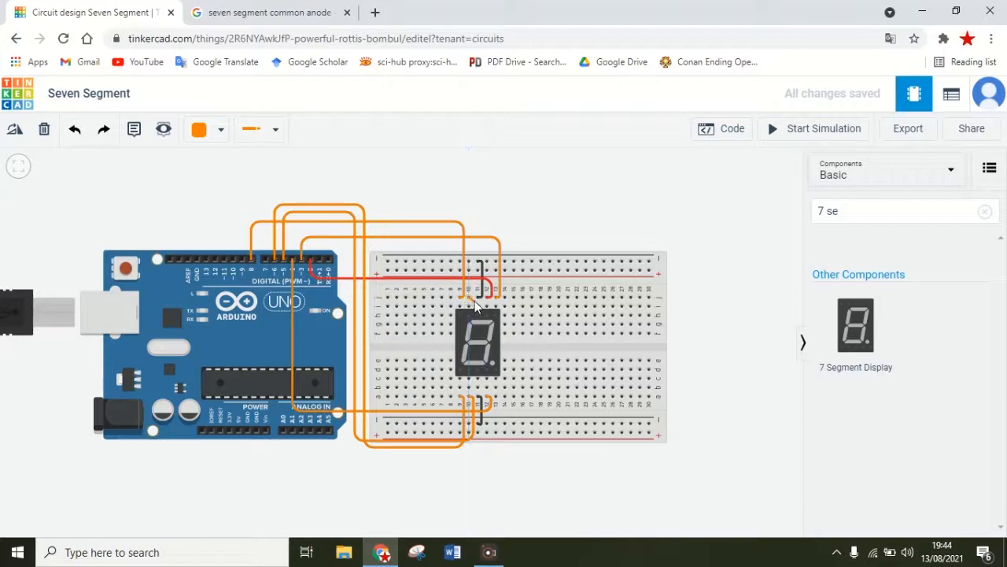
{"action": "left_click", "coordinate": [473, 250]}
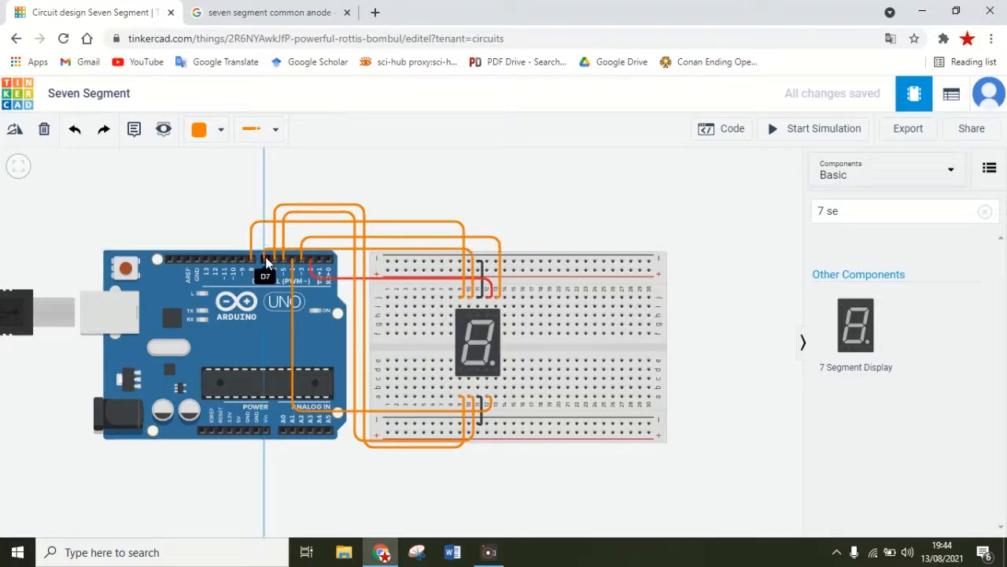
{"action": "left_click", "coordinate": [266, 257]}
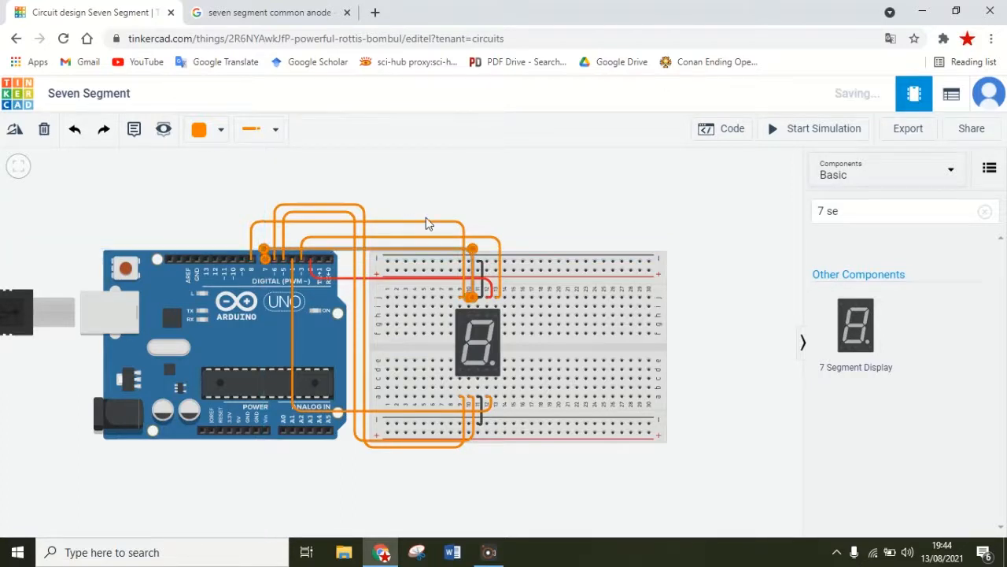
{"action": "left_click", "coordinate": [265, 252]}
- Colour the wire to digital pin 7 yellow and the wire to digital pin 6 green
{"action": "left_click", "coordinate": [198, 129]}
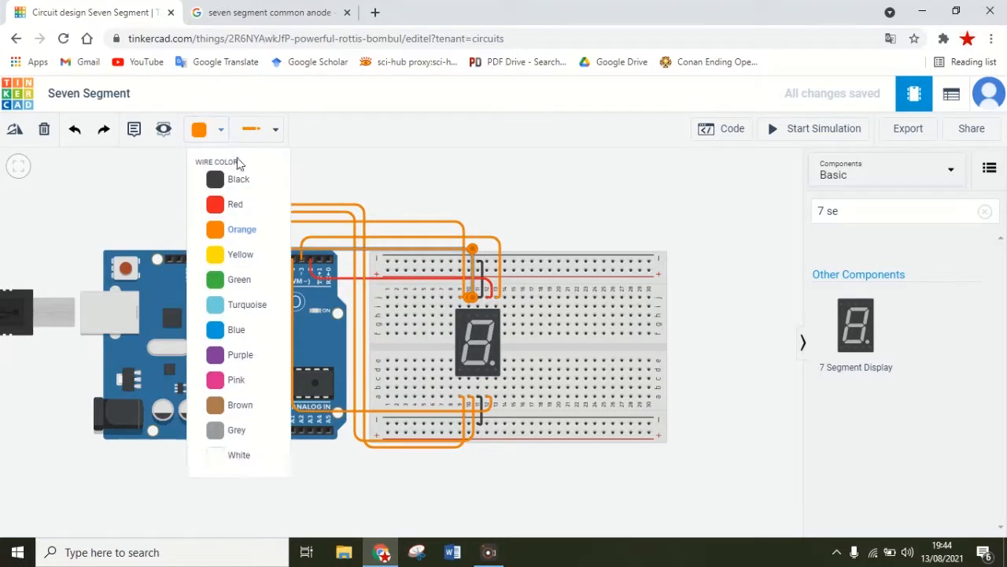
{"action": "left_click", "coordinate": [228, 255]}
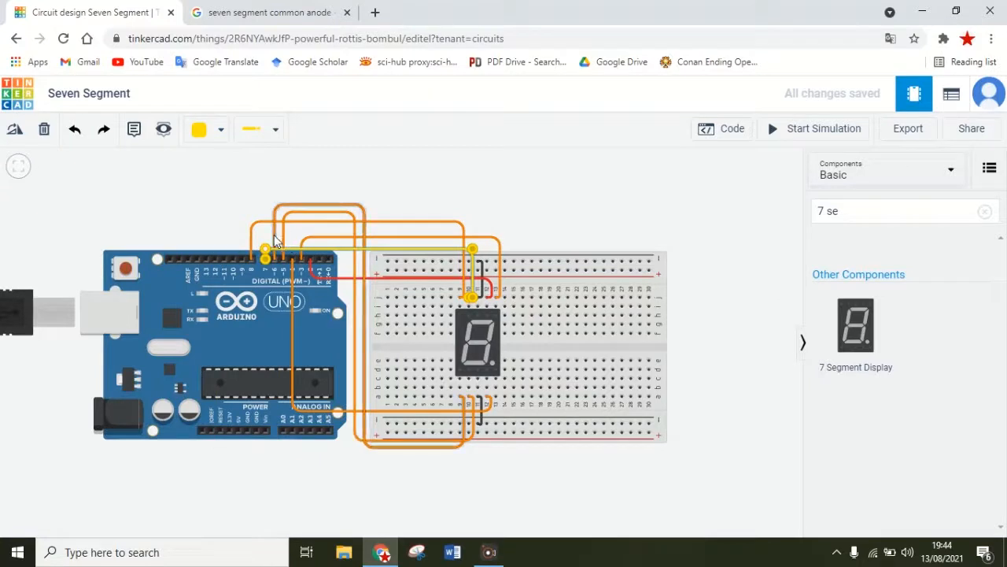
{"action": "left_click", "coordinate": [274, 235]}
{"action": "left_click", "coordinate": [217, 135]}
{"action": "left_click", "coordinate": [236, 279]}
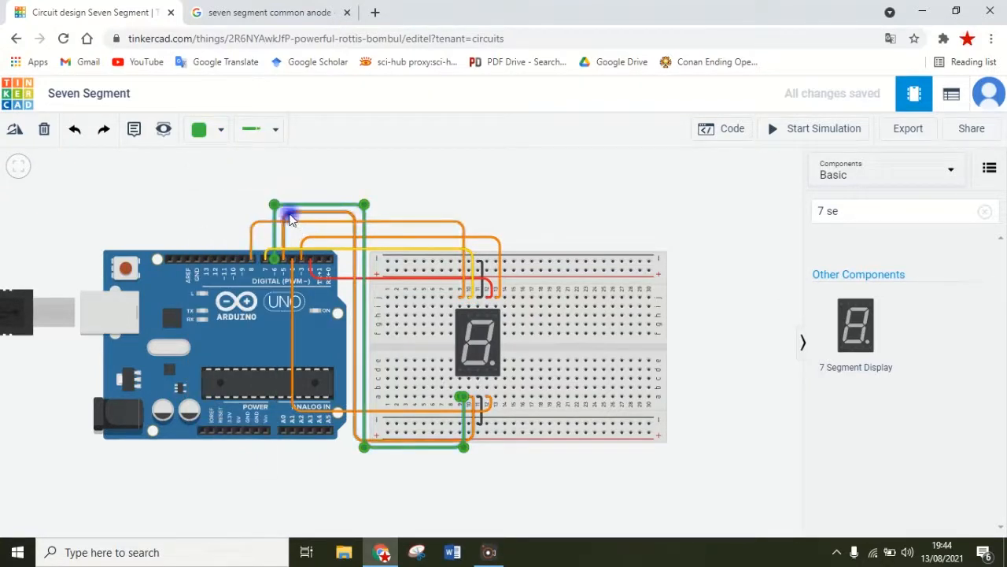
- Colour the wire to digital pin 5 turquoise and the wire to digital pin 3 blue
{"action": "left_click", "coordinate": [287, 214]}
{"action": "left_click", "coordinate": [209, 137]}
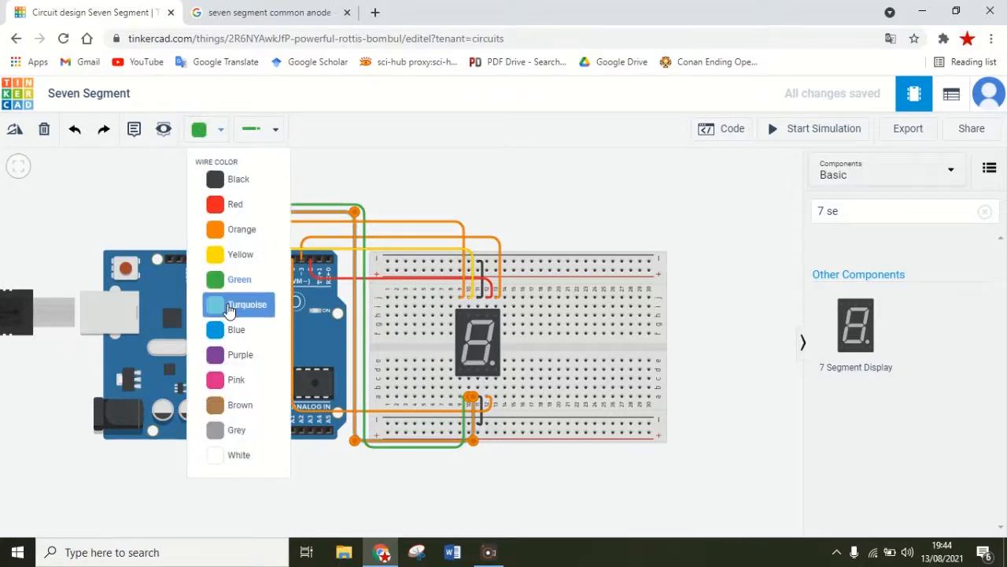
{"action": "left_click", "coordinate": [228, 242]}
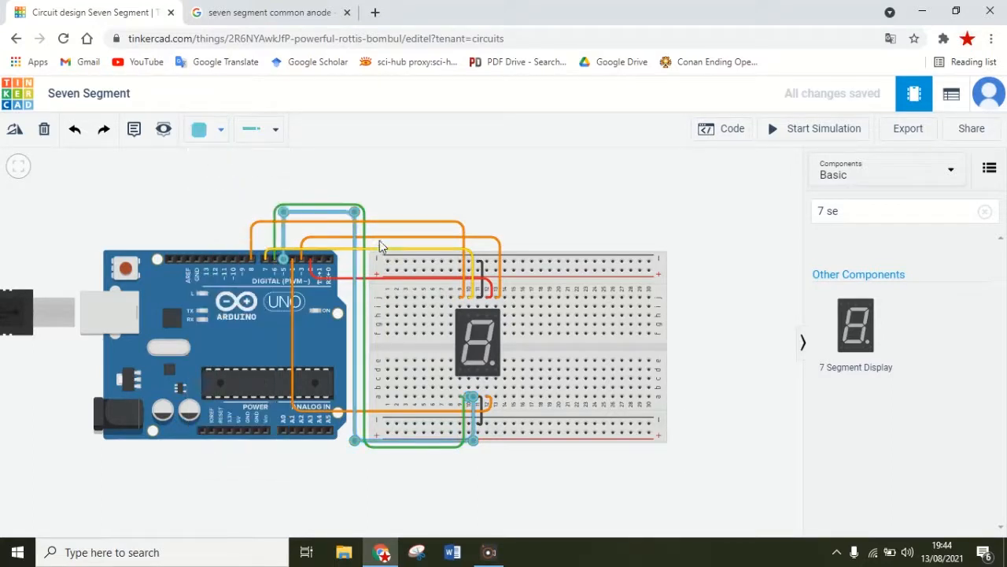
{"action": "left_click", "coordinate": [312, 237]}
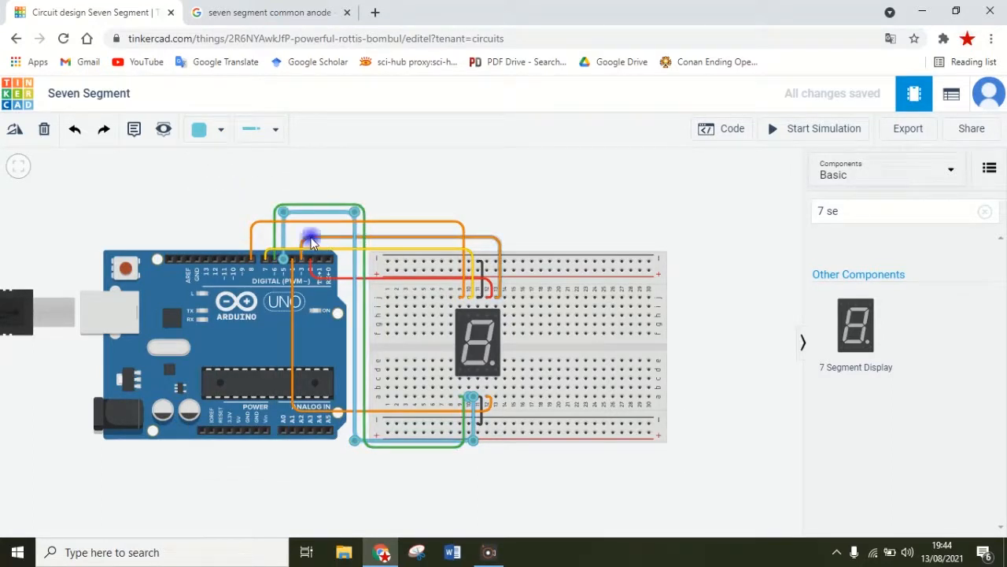
{"action": "left_click", "coordinate": [214, 133]}
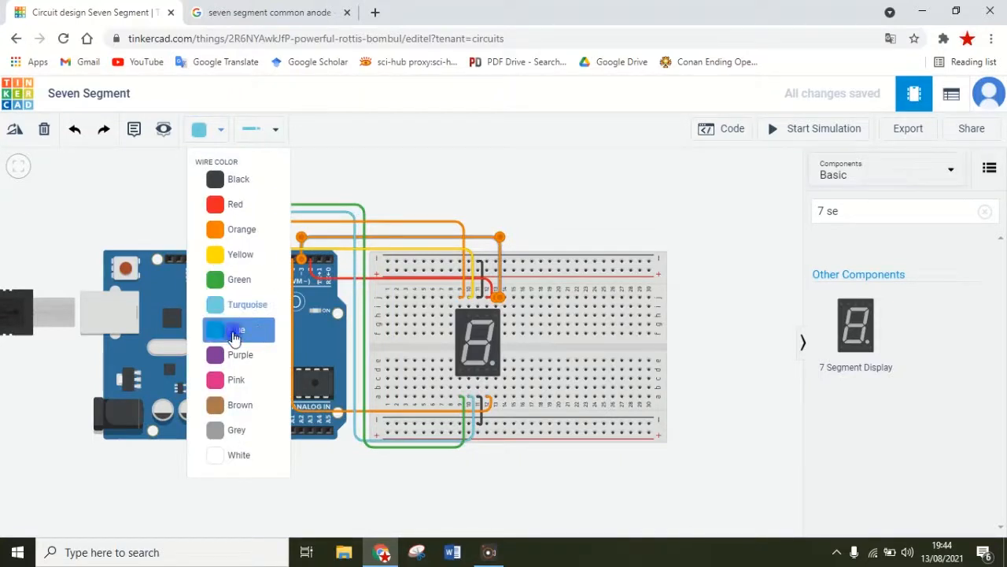
{"action": "left_click", "coordinate": [234, 332]}
- Colour the wire to digital pin 4 purple, leaving the wire to digital pin 8 orange
{"action": "left_click", "coordinate": [292, 285]}
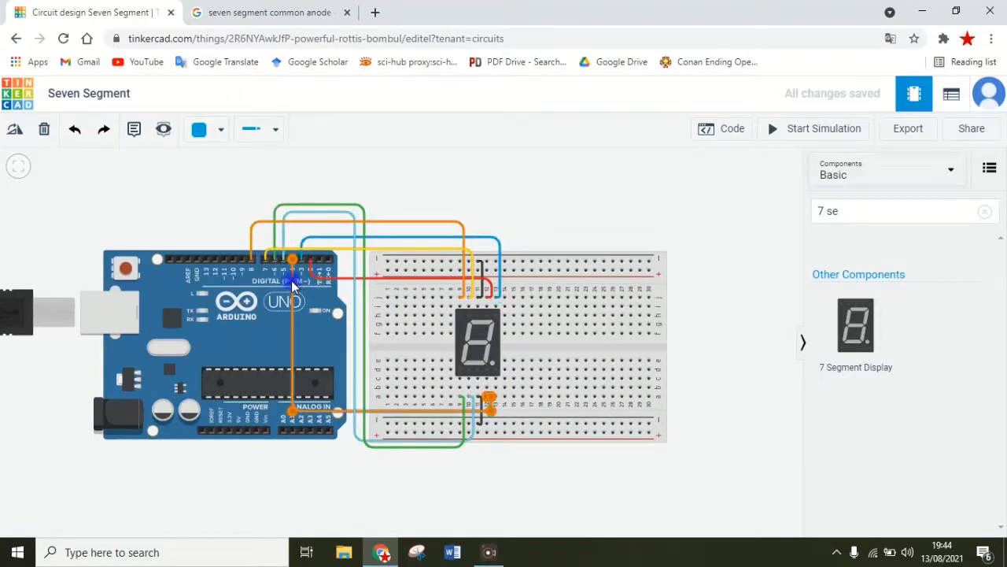
{"action": "left_click", "coordinate": [203, 127]}
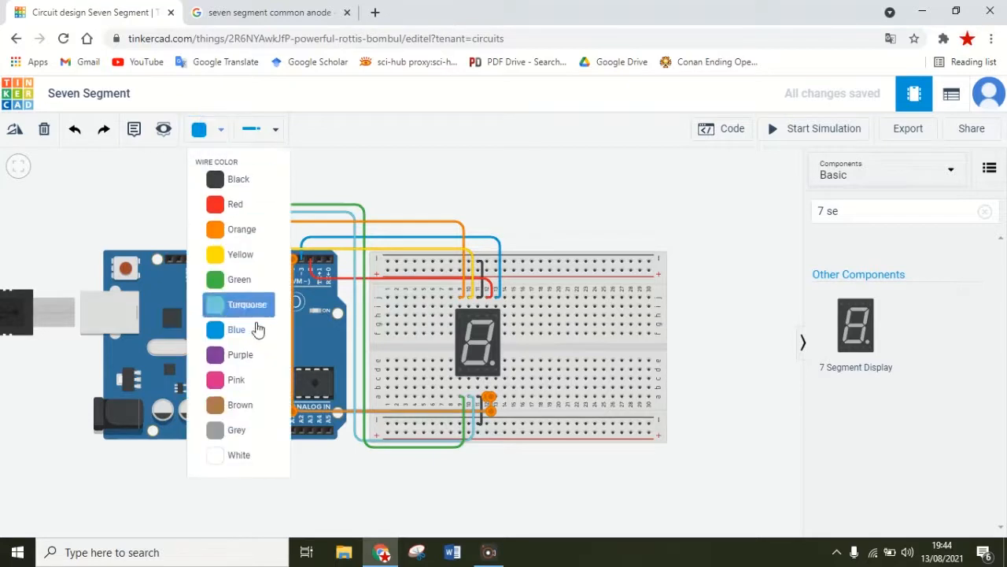
{"action": "left_click", "coordinate": [230, 356]}
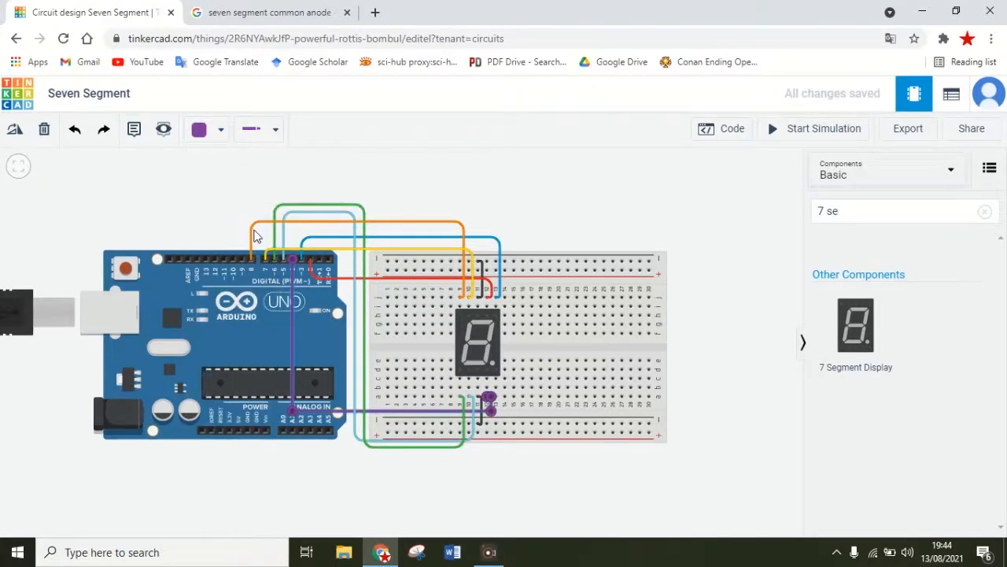
{"action": "left_click", "coordinate": [252, 230]}
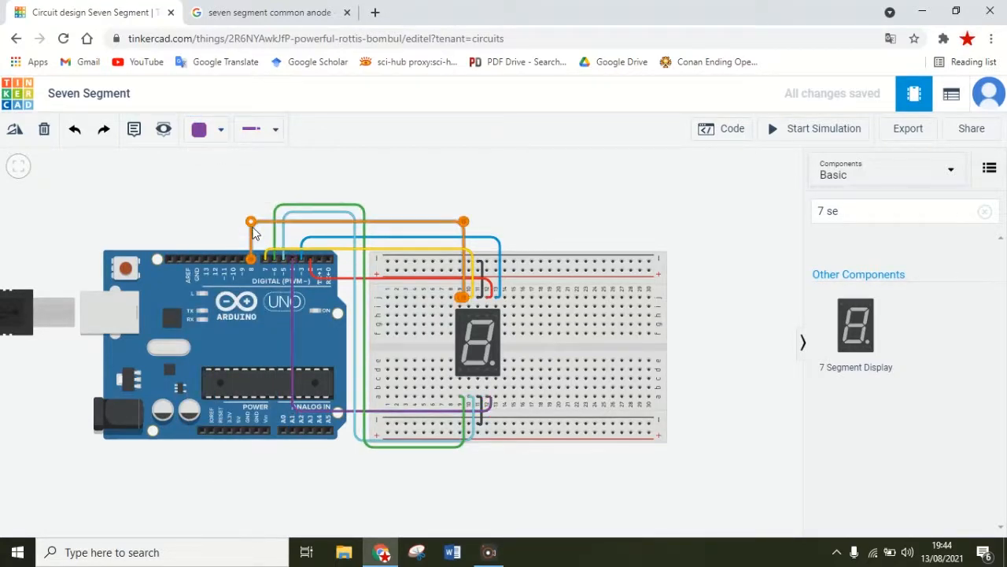
{"action": "left_click", "coordinate": [433, 181]}
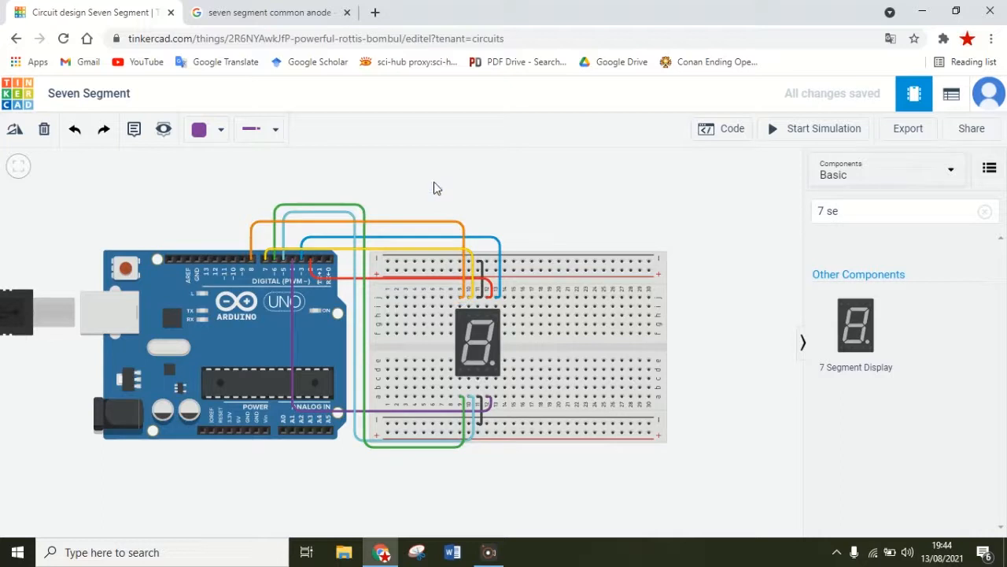
{"action": "left_click", "coordinate": [554, 214]}
- Open the Arduino Uno's code and switch the editor from Blocks to Text, accepting the loss of the blocks
{"action": "left_click", "coordinate": [729, 132]}
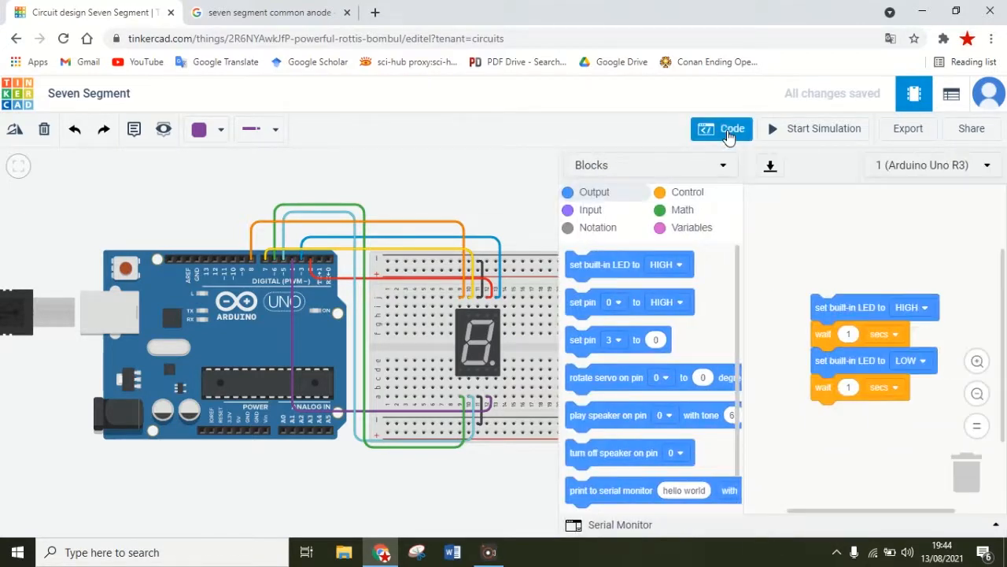
{"action": "left_click", "coordinate": [721, 165]}
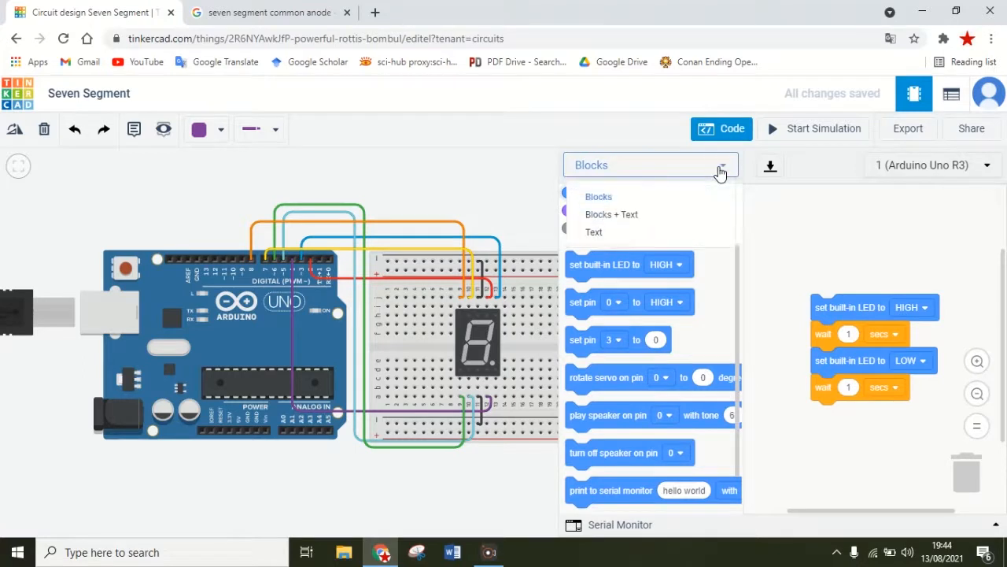
{"action": "left_click", "coordinate": [619, 233]}
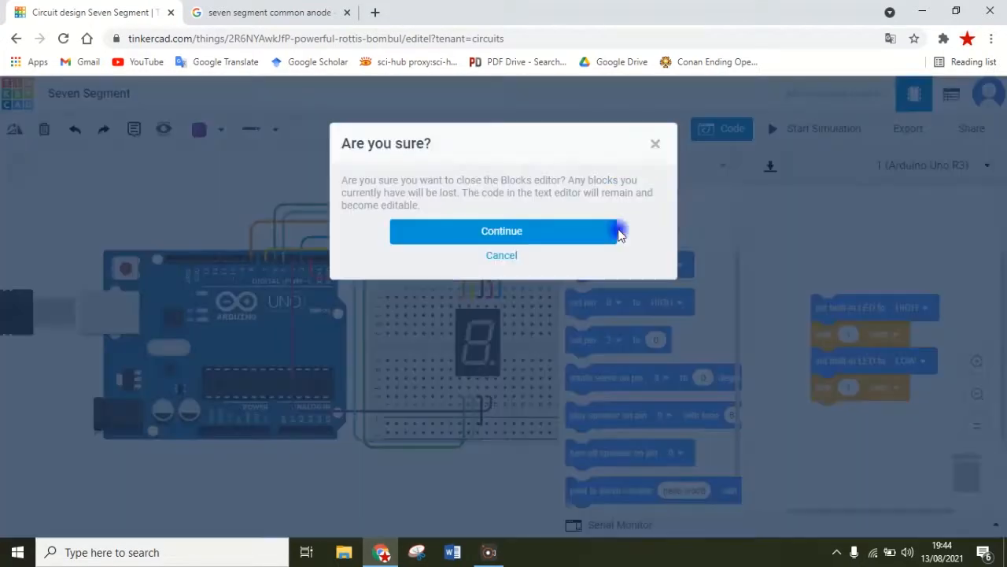
{"action": "left_click", "coordinate": [558, 235]}
- Clear all of the default code from the text editor
{"action": "left_click", "coordinate": [719, 220]}
{"action": "key", "text": "ctrl+a"}
{"action": "key", "text": "BackSpace"}
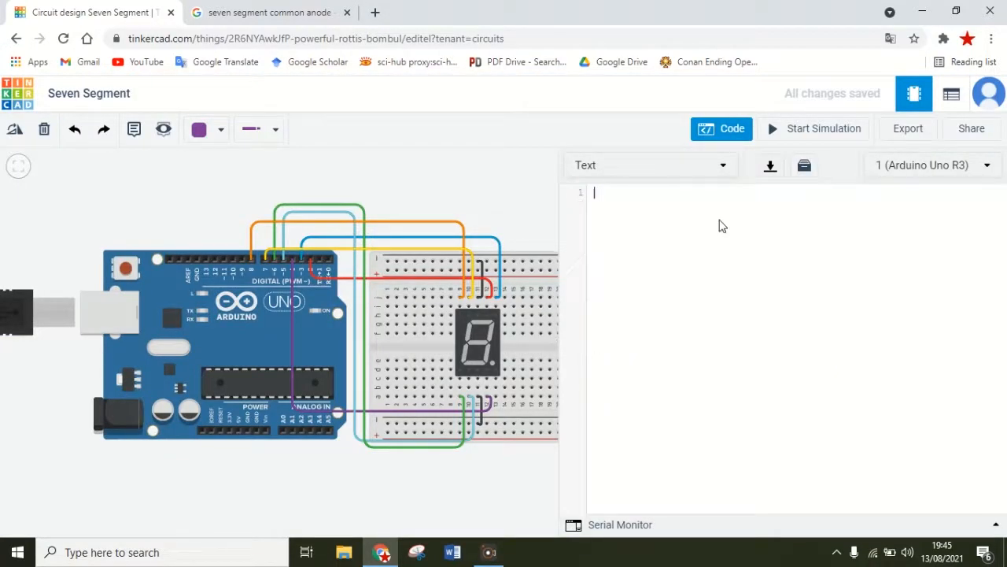
- Declare the first segment's pin variable with the line int segmenA = 2;
{"action": "type", "text": "int"}
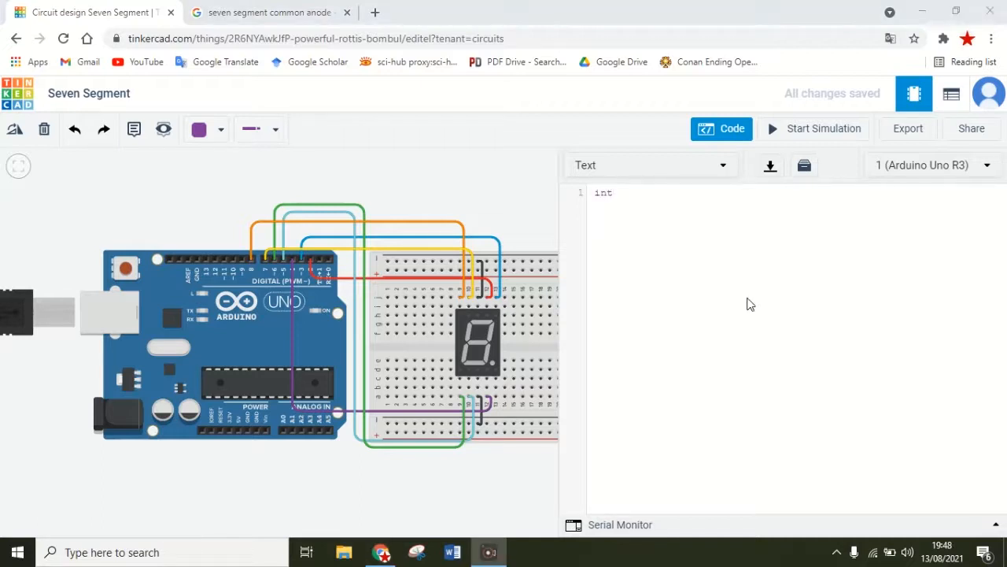
{"action": "left_click", "coordinate": [711, 246]}
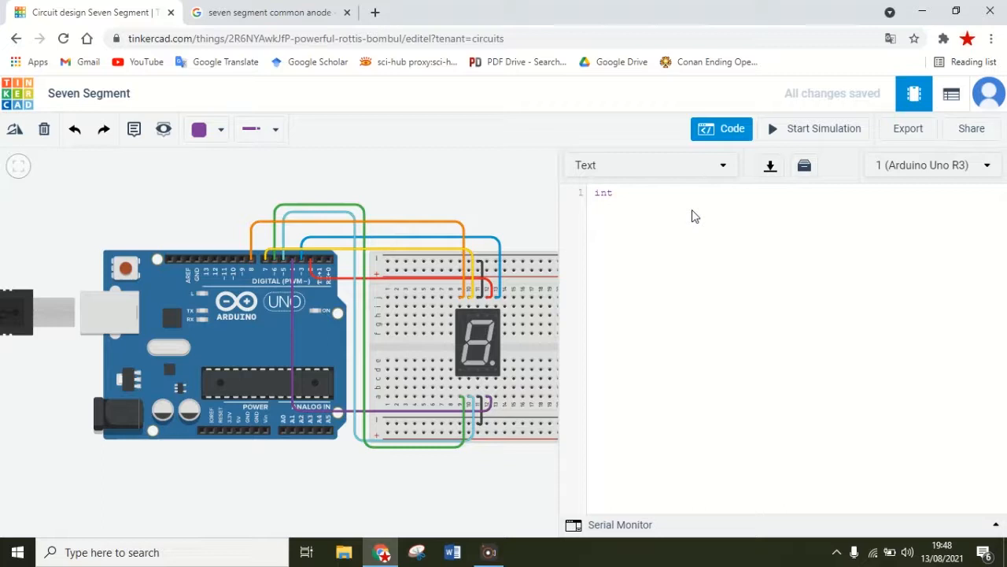
{"action": "type", "text": "segmenA = "}
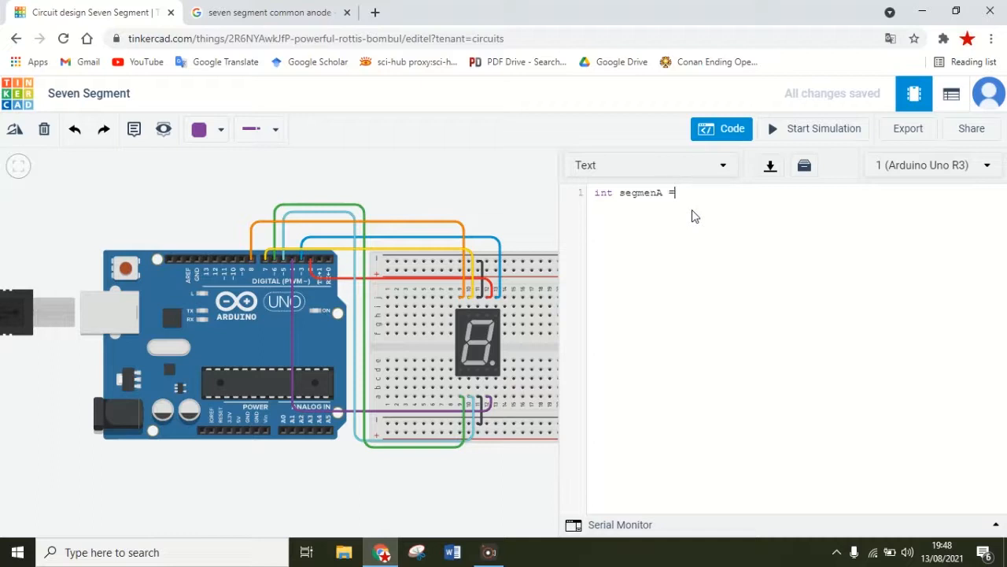
{"action": "type", "text": "2;"}
- Copy the segmenA declaration and paste it on a new line below
{"action": "key", "text": "shift+Left"}
{"action": "key", "text": "shift+Left"}
{"action": "key", "text": "shift+Left"}
{"action": "key", "text": "shift+Left"}
{"action": "key", "text": "shift+Left"}
{"action": "key", "text": "shift+Left"}
{"action": "key", "text": "shift+Left"}
{"action": "key", "text": "shift+Left"}
{"action": "key", "text": "shift+Left"}
{"action": "key", "text": "shift+Left"}
{"action": "key", "text": "shift+Left"}
{"action": "key", "text": "shift+Left"}
{"action": "key", "text": "shift+Left"}
{"action": "key", "text": "shift+Left"}
{"action": "key", "text": "shift+Left"}
{"action": "key", "text": "shift+Left"}
{"action": "key", "text": "ctrl+c"}
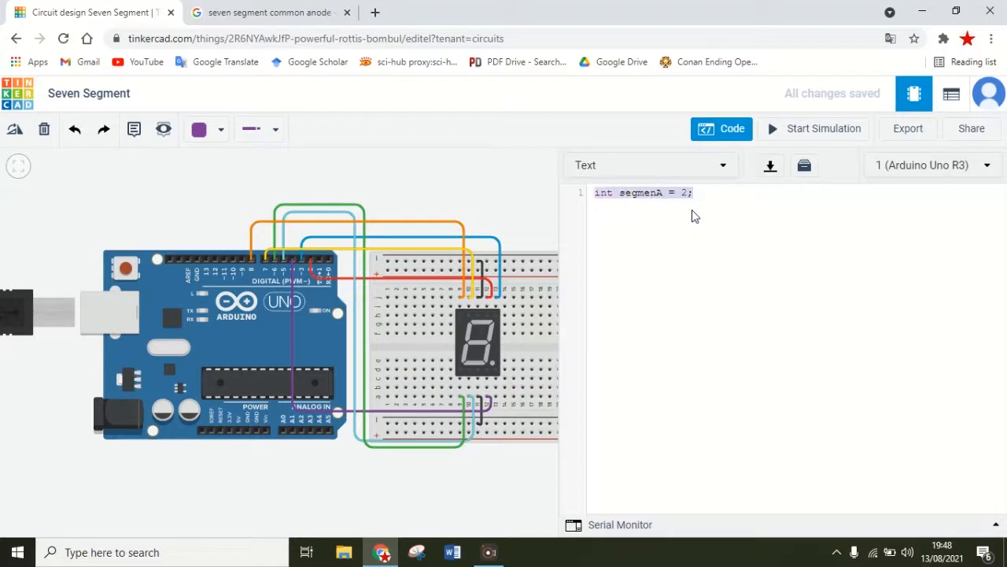
{"action": "left_click", "coordinate": [693, 217]}
{"action": "key", "text": "Return"}
{"action": "key", "text": "ctrl+v"}
- Change the pasted second declaration to int segmenB = 3;
{"action": "key", "text": "Left"}
{"action": "key", "text": "Left"}
{"action": "key", "text": "BackSpace"}
{"action": "type", "text": "b"}
{"action": "key", "text": "Right"}
{"action": "key", "text": "Right"}
{"action": "key", "text": "Right"}
{"action": "key", "text": "Left"}
{"action": "key", "text": "Left"}
{"action": "key", "text": "Left"}
{"action": "key", "text": "BackSpace"}
{"action": "type", "text": "B"}
{"action": "key", "text": "Right"}
{"action": "key", "text": "Right"}
{"action": "key", "text": "Right"}
{"action": "key", "text": "Right"}
{"action": "key", "text": "BackSpace"}
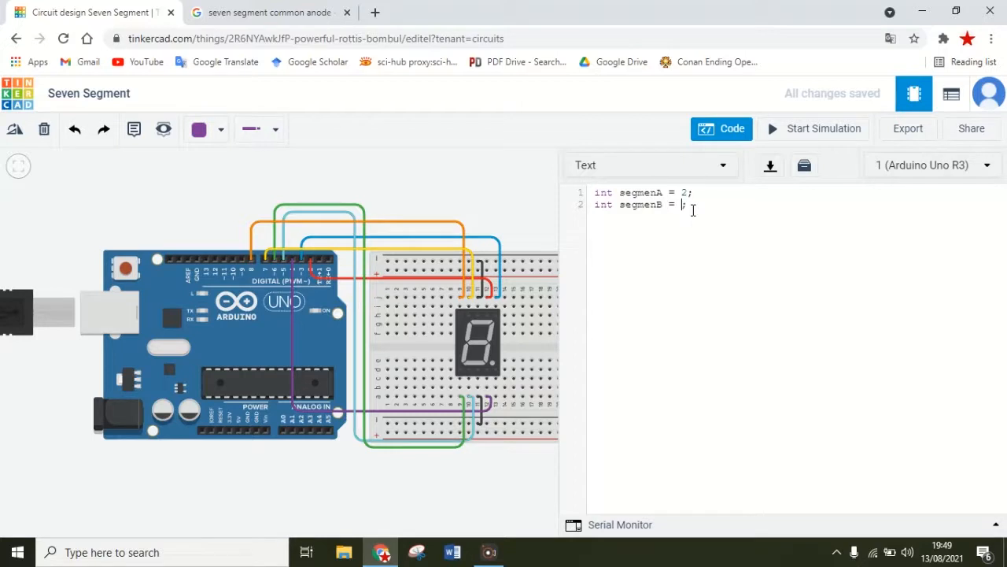
{"action": "type", "text": "3"}
- Paste the declaration again on a third line and change it to int segmenC = 4;
{"action": "key", "text": "End"}
{"action": "key", "text": "Return"}
{"action": "key", "text": "ctrl+v"}
{"action": "key", "text": "Left"}
{"action": "key", "text": "BackSpace"}
{"action": "type", "text": "4"}
{"action": "key", "text": "Left"}
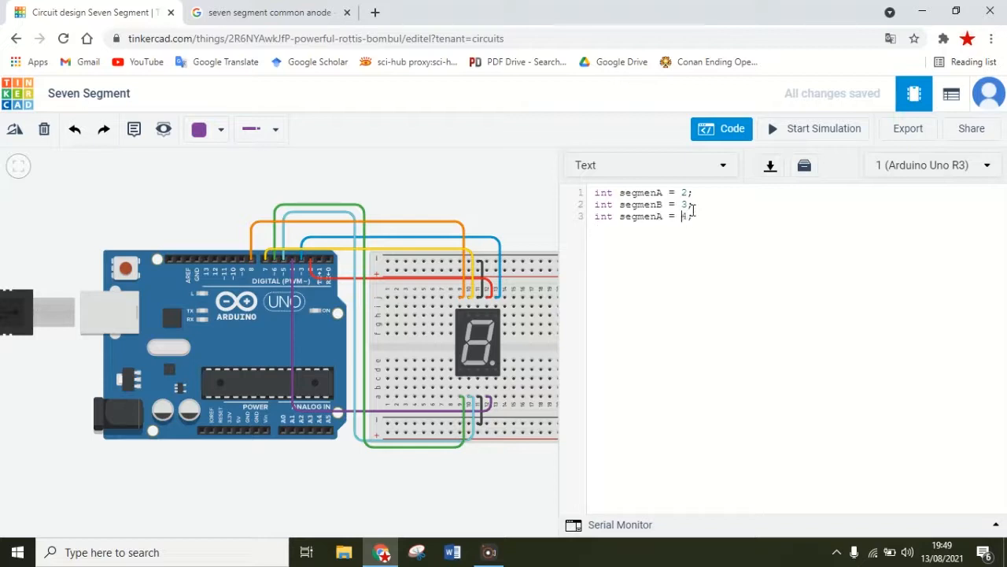
{"action": "key", "text": "BackSpace"}
{"action": "type", "text": "C"}
- Copy all three segment declarations and paste them below as lines 4 to 6
{"action": "key", "text": "ctrl+a"}
{"action": "key", "text": "ctrl+c"}
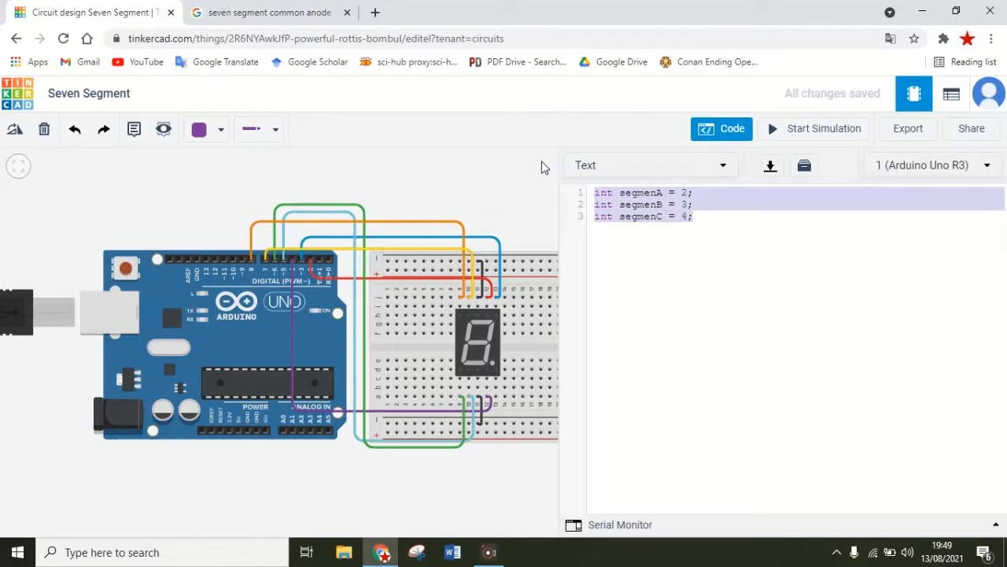
{"action": "key", "text": "Right"}
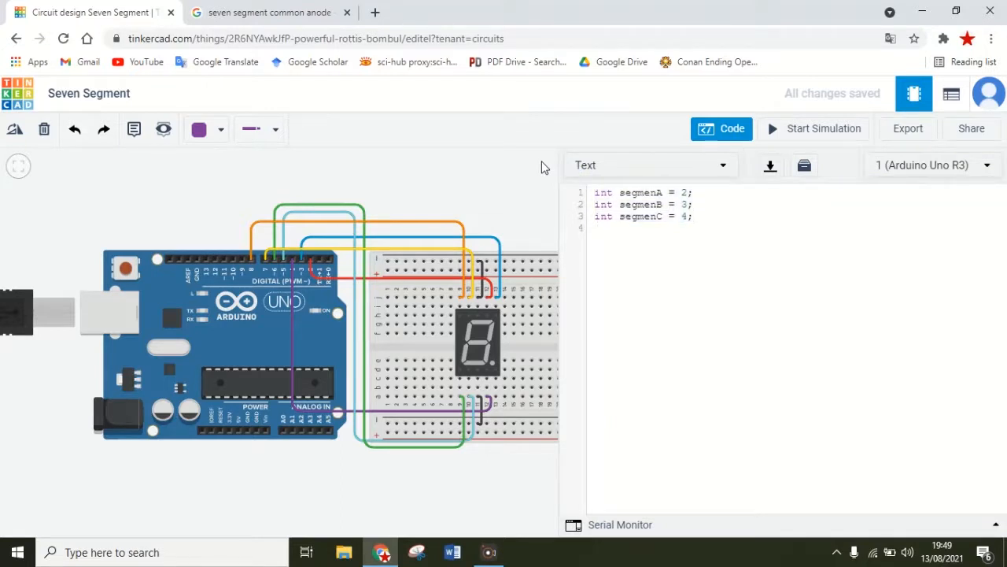
{"action": "key", "text": "ctrl+v"}
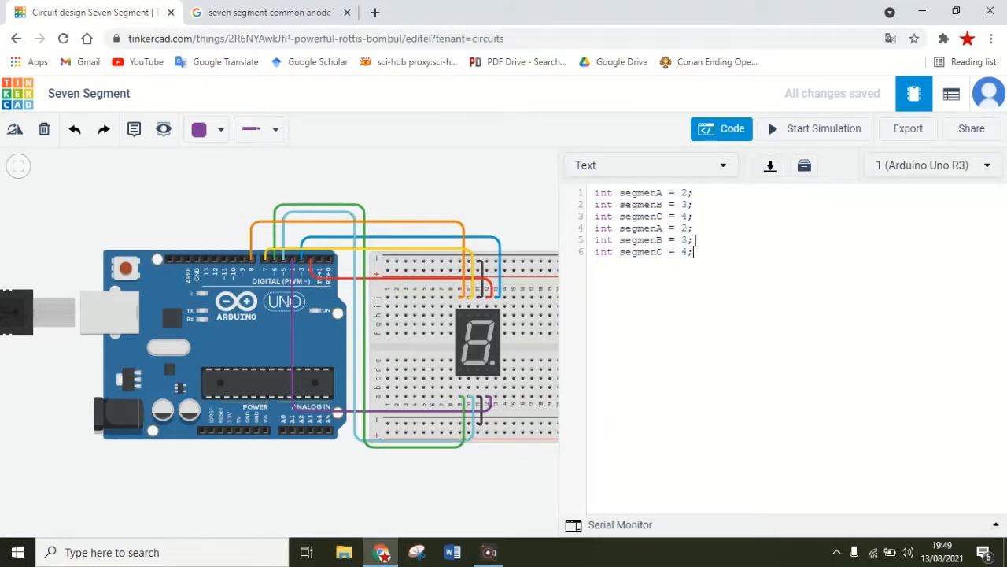
- Rename the variables on the three pasted lines to segmenD, segmenE and segmenF
{"action": "left_click", "coordinate": [663, 229]}
{"action": "key", "text": "BackSpace"}
{"action": "type", "text": "D"}
{"action": "key", "text": "BackSpace"}
{"action": "type", "text": "E"}
{"action": "key", "text": "Down"}
{"action": "key", "text": "BackSpace"}
{"action": "type", "text": "F"}
- Set the pin numbers of segmenD, segmenE and segmenF to 5, 6 and 7
{"action": "key", "text": "Right"}
{"action": "key", "text": "Right"}
{"action": "key", "text": "Right"}
{"action": "key", "text": "Right"}
{"action": "key", "text": "Up"}
{"action": "key", "text": "Up"}
{"action": "key", "text": "BackSpace"}
{"action": "type", "text": "5"}
{"action": "key", "text": "Down"}
{"action": "key", "text": "Down"}
{"action": "key", "text": "BackSpace"}
{"action": "type", "text": "7"}
{"action": "key", "text": "Right"}
- Add the declaration int segmenG = 8; on line 7, followed by a blank line
{"action": "type", "text": "int segmenG = 8;"}
{"action": "key", "text": "Return"}
{"action": "key", "text": "Return"}
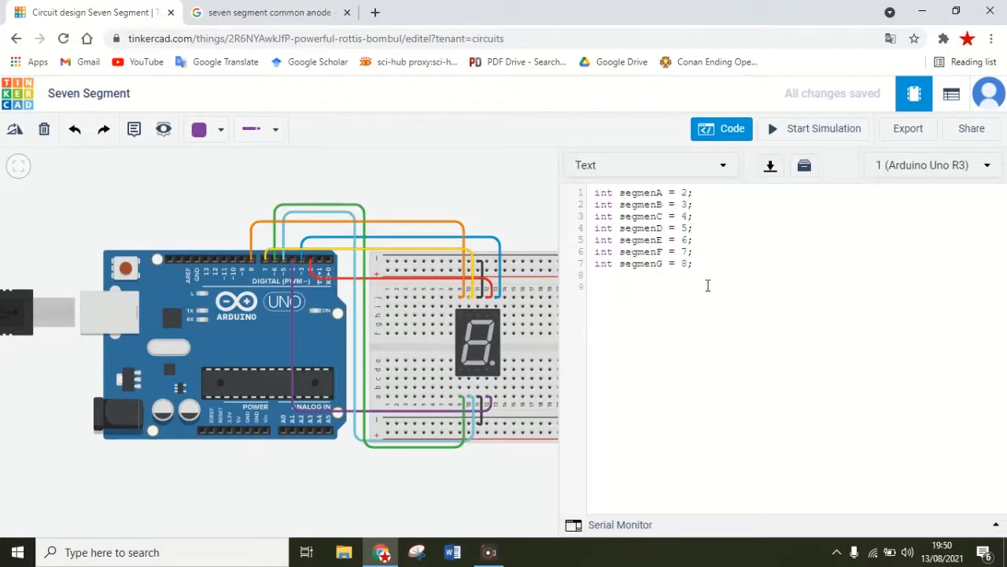
- Start the void setup(){ function with the line pinMode(segmenA,OUTPUT);
{"action": "type", "text": "void setup(){"}
{"action": "key", "text": "Return"}
{"action": "type", "text": "pinMode("}
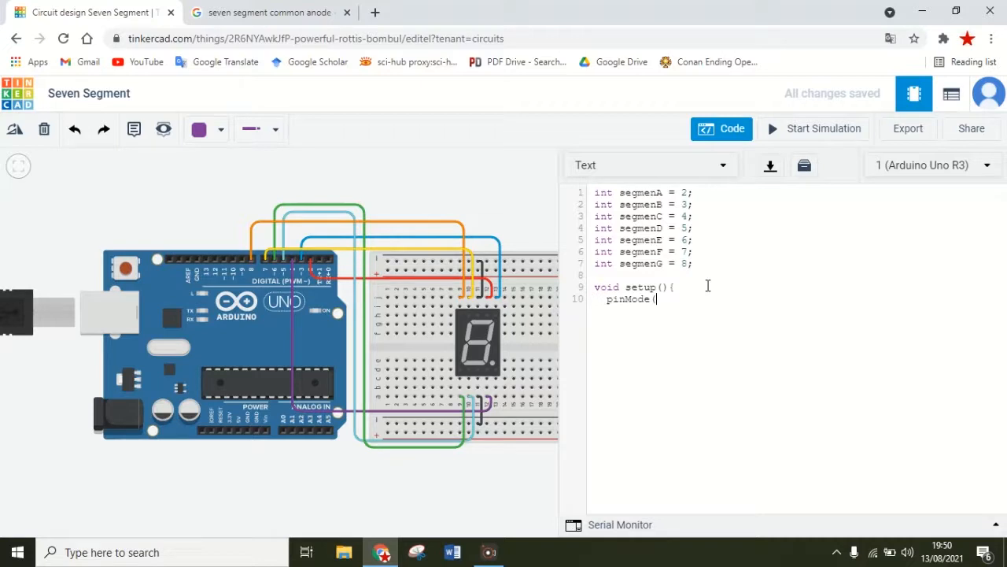
{"action": "type", "text": "gmenA,OUTPUT);"}
- Copy the pinMode(segmenA,OUTPUT); line and paste it once more below in setup
{"action": "key", "text": "shift+Left"}
{"action": "key", "text": "shift+Left"}
{"action": "key", "text": "shift+Left"}
{"action": "key", "text": "shift+Left"}
{"action": "key", "text": "shift+Left"}
{"action": "key", "text": "shift+Left"}
{"action": "key", "text": "shift+Left"}
{"action": "key", "text": "shift+Left"}
{"action": "key", "text": "shift+Left"}
{"action": "key", "text": "shift+Left"}
{"action": "key", "text": "shift+Left"}
{"action": "key", "text": "shift+Left"}
{"action": "key", "text": "shift+Left"}
{"action": "key", "text": "shift+Left"}
{"action": "key", "text": "shift+Left"}
{"action": "key", "text": "shift+Left"}
{"action": "key", "text": "shift+Left"}
{"action": "key", "text": "shift+Left"}
{"action": "key", "text": "shift+Left"}
{"action": "key", "text": "shift+Left"}
{"action": "key", "text": "shift+Left"}
{"action": "key", "text": "shift+Left"}
{"action": "key", "text": "shift+Left"}
{"action": "key", "text": "shift+Left"}
{"action": "key", "text": "ctrl+c"}
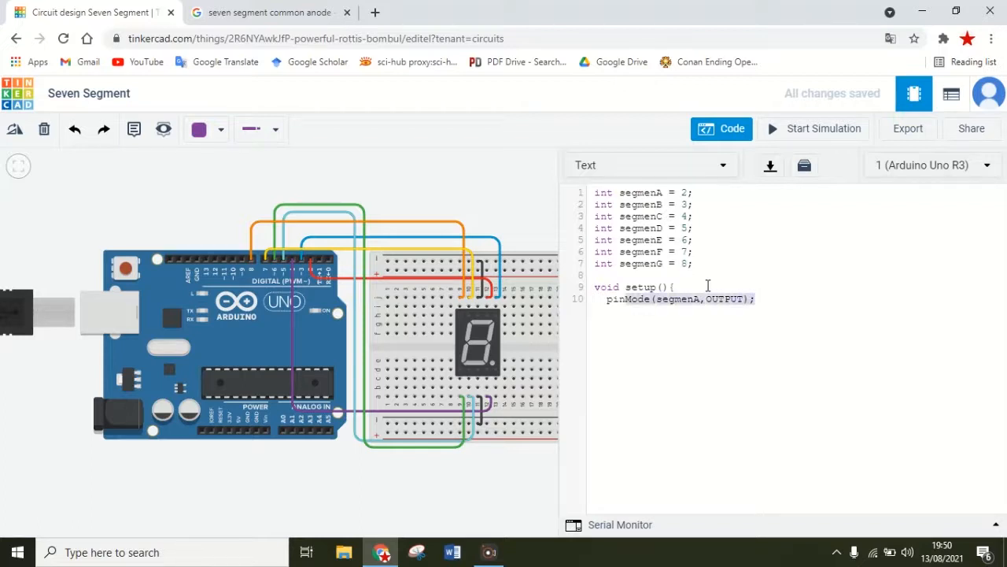
{"action": "key", "text": "End"}
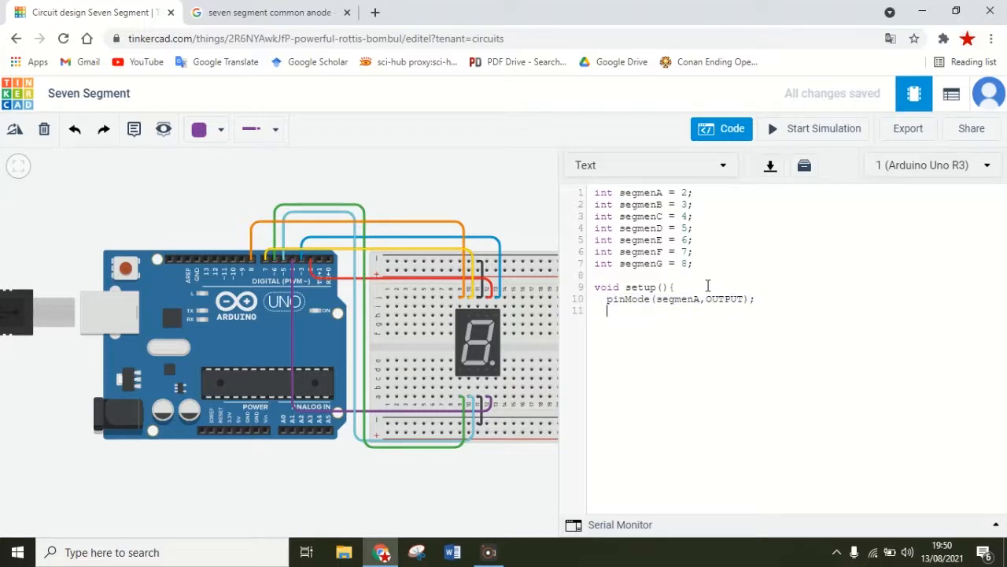
{"action": "key", "text": "ctrl+v"}
{"action": "key", "text": "Return"}
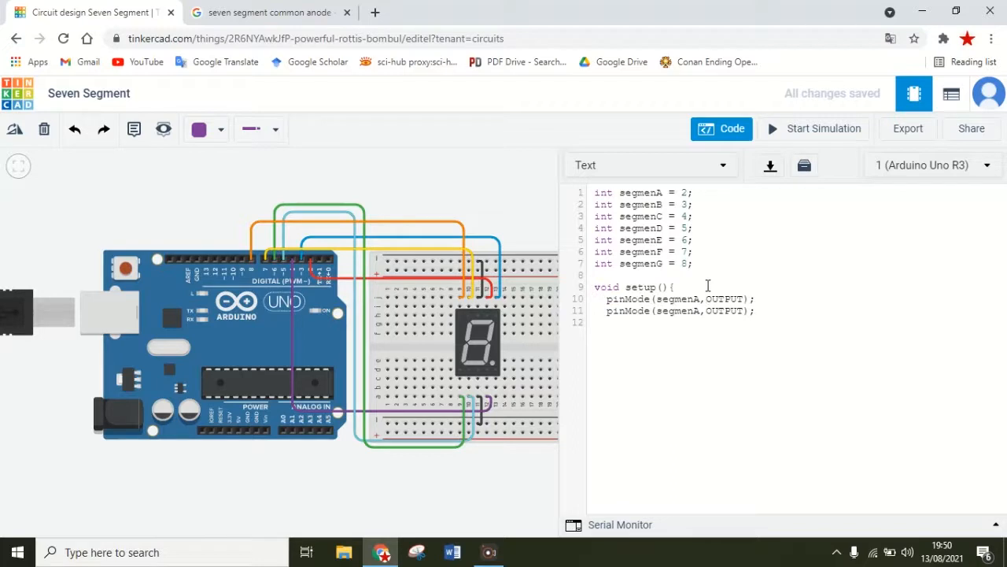
- Copy the two pinMode lines and paste them repeatedly until setup holds eight pinMode(segmenA,OUTPUT); lines
{"action": "key", "text": "Tab"}
{"action": "key", "text": "BackSpace"}
{"action": "key", "text": "BackSpace"}
{"action": "key", "text": "shift+Up"}
{"action": "key", "text": "shift+Up"}
{"action": "key", "text": "shift+Right"}
{"action": "key", "text": "shift+Right"}
{"action": "key", "text": "shift+Right"}
{"action": "key", "text": "ctrl+c"}
{"action": "key", "text": "Right"}
{"action": "key", "text": "Return"}
{"action": "key", "text": "ctrl+v"}
{"action": "key", "text": "Return"}
{"action": "key", "text": "ctrl+v"}
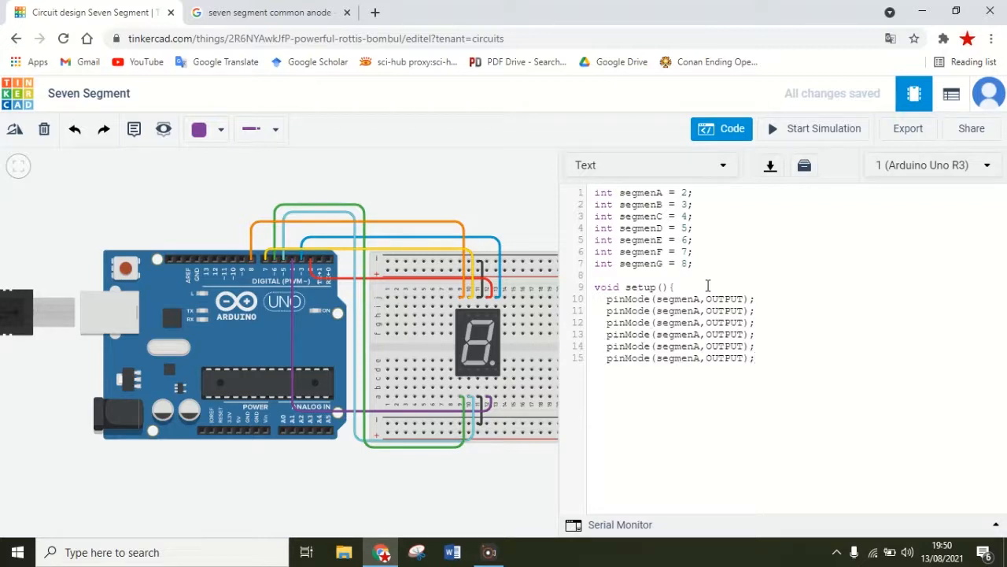
{"action": "key", "text": "Return"}
{"action": "key", "text": "ctrl+v"}
{"action": "key", "text": "Up"}
{"action": "key", "text": "Up"}
{"action": "key", "text": "Up"}
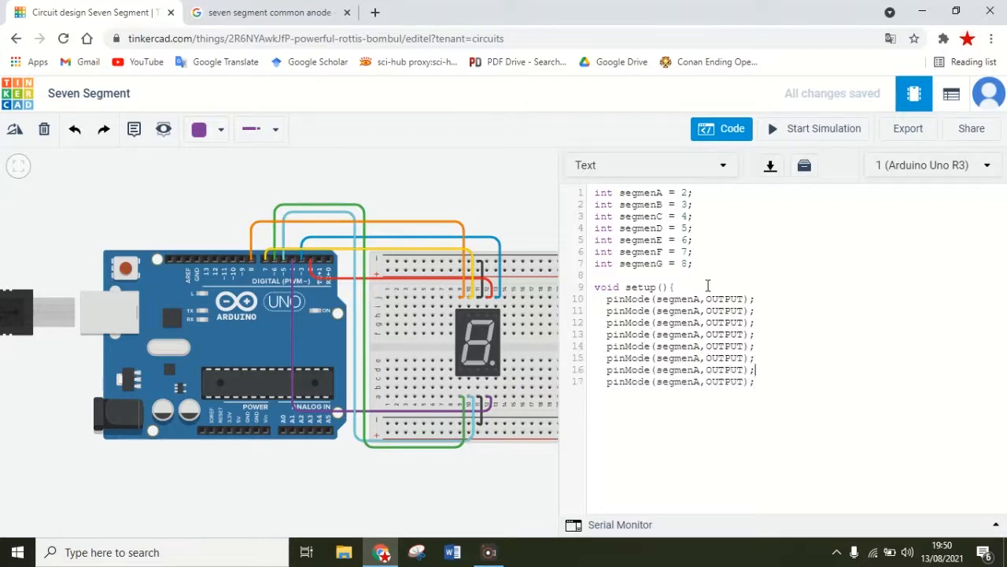
- Change the pinMode arguments on lines 11 to 16 to segmenB, segmenC, segmenD, segmenE, segmenF and segmenG
{"action": "key", "text": "Up"}
{"action": "key", "text": "Up"}
{"action": "key", "text": "Up"}
{"action": "key", "text": "Left"}
{"action": "key", "text": "Left"}
{"action": "key", "text": "Left"}
{"action": "key", "text": "Left"}
{"action": "key", "text": "Left"}
{"action": "key", "text": "Left"}
{"action": "key", "text": "Left"}
{"action": "key", "text": "BackSpace"}
{"action": "type", "text": "B"}
{"action": "key", "text": "Down"}
{"action": "key", "text": "BackSpace"}
{"action": "type", "text": "C"}
{"action": "key", "text": "Down"}
{"action": "key", "text": "BackSpace"}
{"action": "type", "text": "D"}
{"action": "key", "text": "Down"}
{"action": "key", "text": "BackSpace"}
{"action": "type", "text": "E"}
{"action": "key", "text": "Down"}
{"action": "key", "text": "BackSpace"}
{"action": "type", "text": "F"}
{"action": "key", "text": "Down"}
{"action": "key", "text": "BackSpace"}
{"action": "type", "text": "G"}
- Remove the surplus eighth pinMode line and close the setup function with a closing brace on line 17
{"action": "key", "text": "Right"}
{"action": "key", "text": "Down"}
{"action": "key", "text": "shift+Up"}
{"action": "key", "text": "BackSpace"}
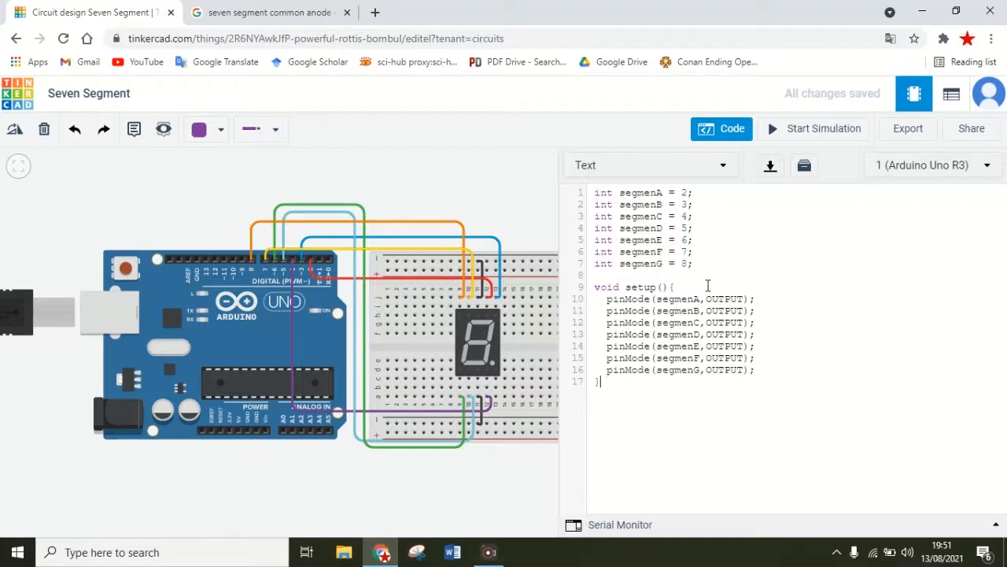
- Start the void loop() function with its opening brace on line 19, leaving a blank line after setup
{"action": "key", "text": "Return"}
{"action": "key", "text": "Return"}
{"action": "type", "text": "void loop()"}
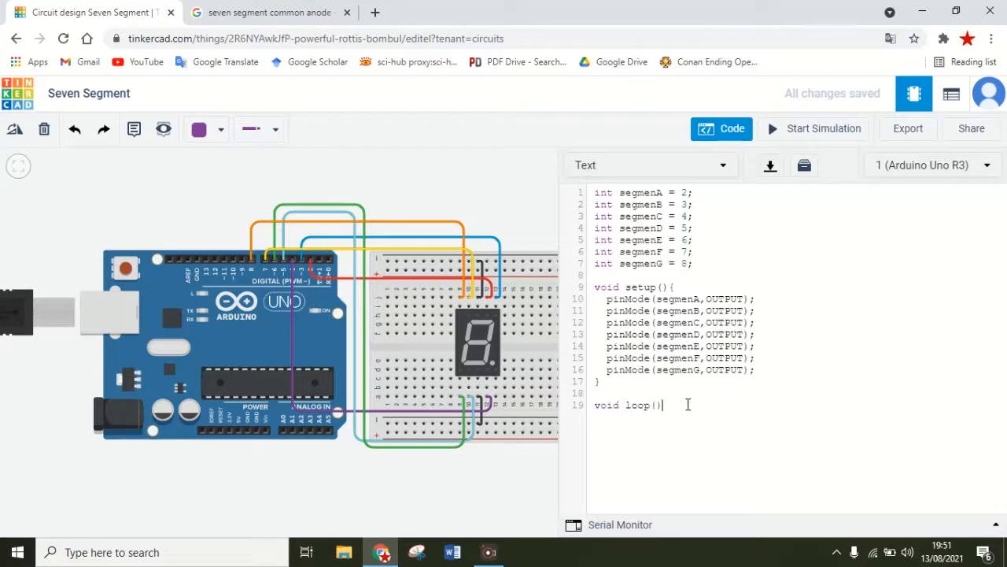
{"action": "type", "text": "{"}
{"action": "key", "text": "Return"}
- Write the line digitalWrite(segmenA,LOW); as the first statement in loop
{"action": "type", "text": "digitalWrite(led"}
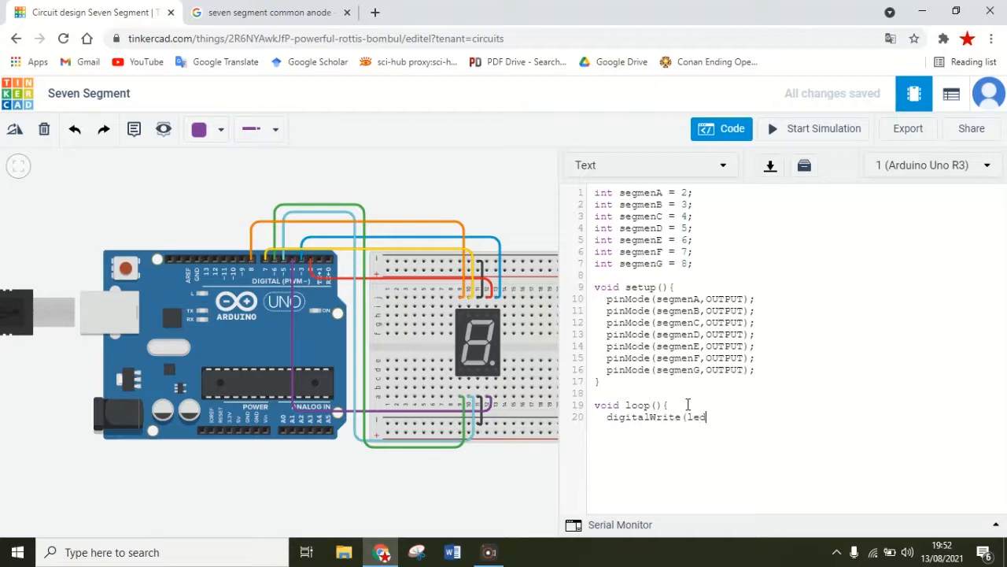
{"action": "key", "text": "BackSpace"}
{"action": "key", "text": "BackSpace"}
{"action": "key", "text": "BackSpace"}
{"action": "type", "text": "segmenA"}
{"action": "type", "text": "LOW);"}
{"action": "key", "text": "Left"}
{"action": "key", "text": "Left"}
{"action": "key", "text": "Left"}
{"action": "key", "text": "Left"}
{"action": "key", "text": "Left"}
{"action": "key", "text": "BackSpace"}
- Copy the digitalWrite(segmenA,LOW); line and paste it below until loop holds seven of them
{"action": "key", "text": "shift+End"}
{"action": "key", "text": "ctrl+shift+Left"}
{"action": "key", "text": "ctrl+shift+Left"}
{"action": "key", "text": "ctrl+shift+Left"}
{"action": "key", "text": "ctrl+shift+Left"}
{"action": "key", "text": "ctrl+c"}
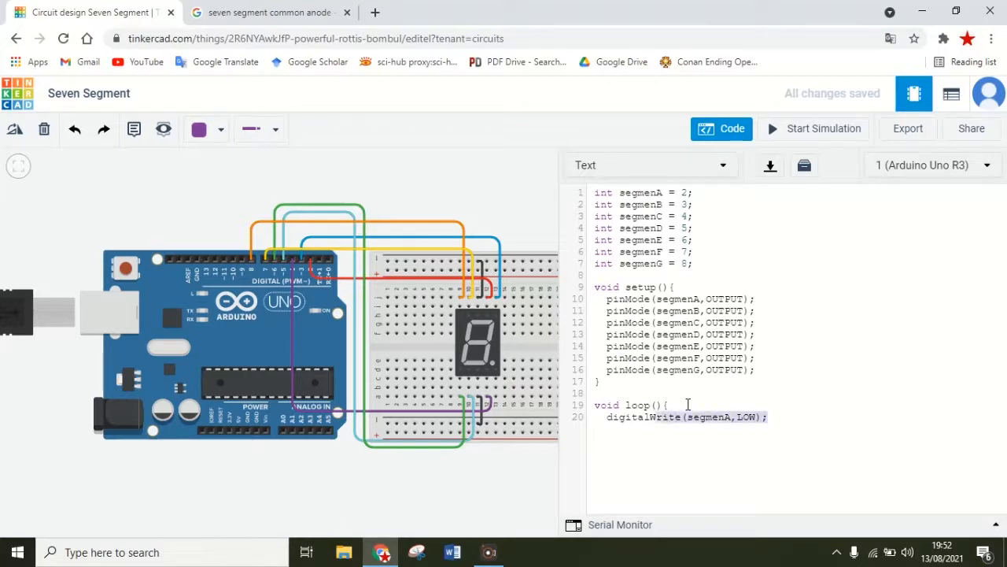
{"action": "key", "text": "End"}
{"action": "key", "text": "Return"}
{"action": "key", "text": "ctrl+v"}
{"action": "key", "text": "Return"}
{"action": "key", "text": "ctrl+v"}
{"action": "key", "text": "Return"}
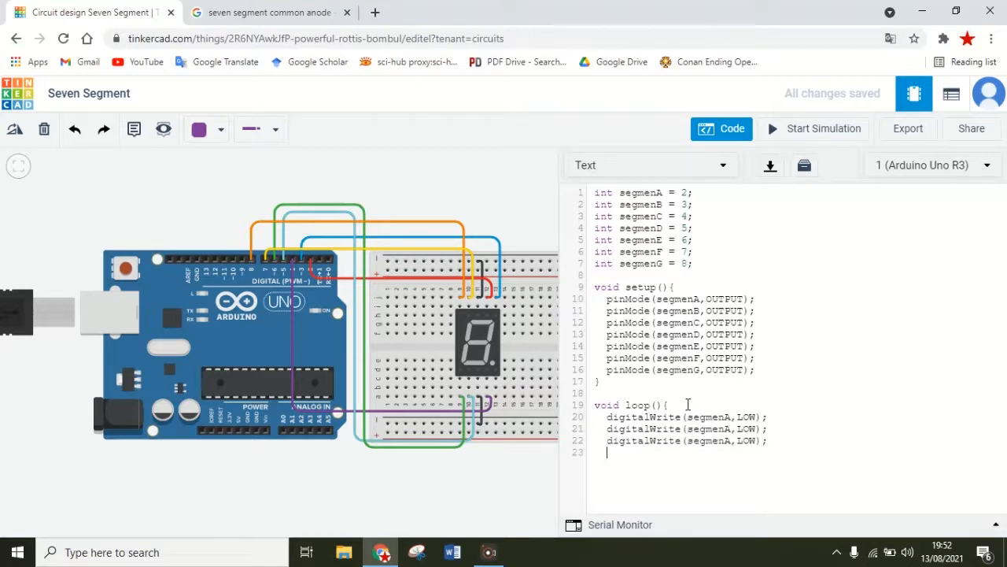
{"action": "key", "text": "ctrl+v"}
{"action": "key", "text": "Return"}
{"action": "key", "text": "ctrl+v"}
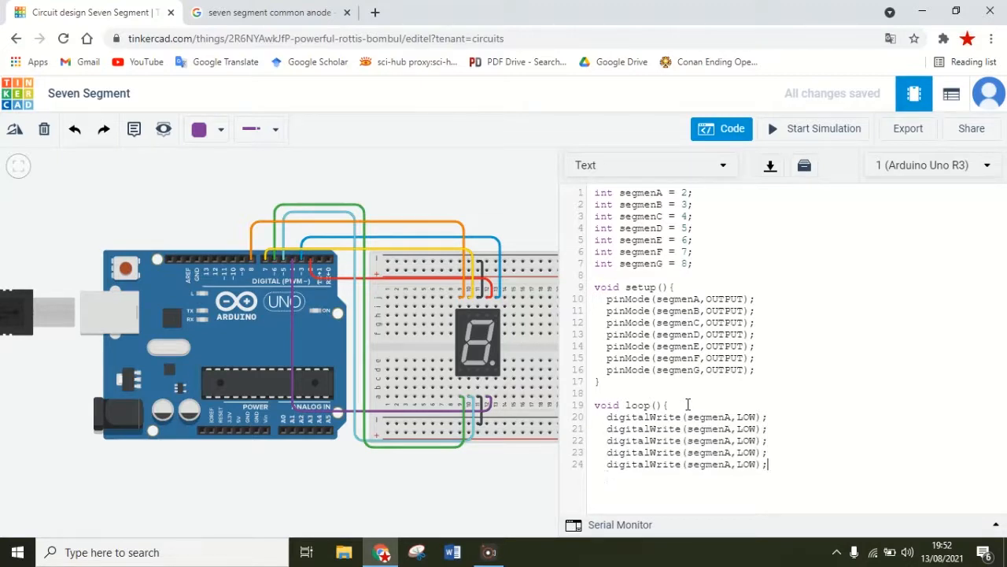
{"action": "key", "text": "Return"}
{"action": "key", "text": "ctrl+v"}
{"action": "key", "text": "Return"}
{"action": "key", "text": "ctrl+v"}
- Change line 21 to digitalWrite(segmenB,HIGH);
{"action": "key", "text": "Up"}
{"action": "key", "text": "Up"}
{"action": "key", "text": "Up"}
{"action": "key", "text": "Up"}
{"action": "key", "text": "Up"}
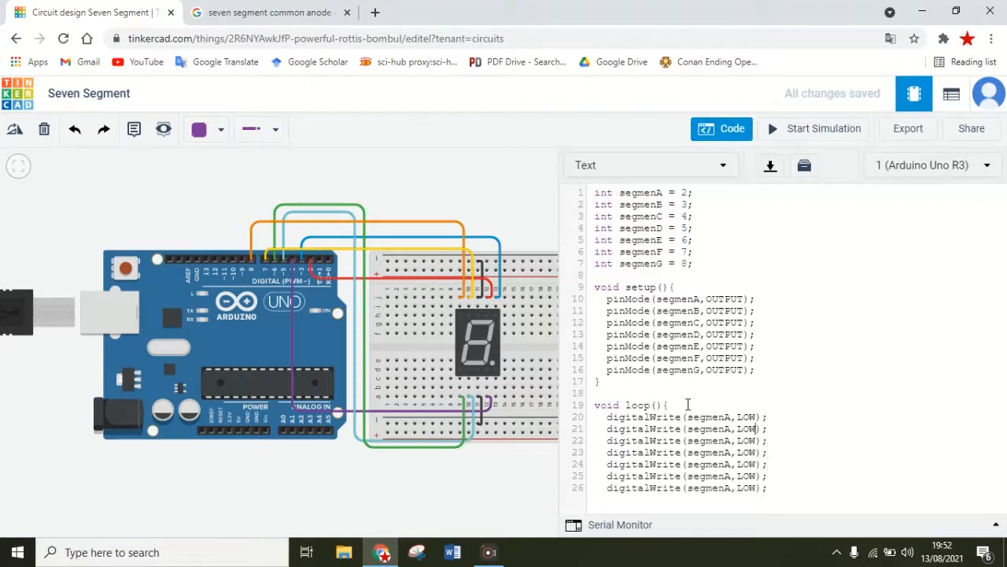
{"action": "key", "text": "Left"}
{"action": "key", "text": "Left"}
{"action": "key", "text": "Left"}
{"action": "key", "text": "Left"}
{"action": "key", "text": "BackSpace"}
{"action": "type", "text": "B"}
{"action": "key", "text": "Delete"}
{"action": "key", "text": "Delete"}
{"action": "key", "text": "Delete"}
{"action": "type", "text": "HIGH"}
- Change line 22 to digitalWrite(segmenC,HIGH);
{"action": "key", "text": "Down"}
{"action": "key", "text": "Left"}
{"action": "key", "text": "Left"}
{"action": "key", "text": "Left"}
{"action": "key", "text": "Left"}
{"action": "key", "text": "Left"}
{"action": "key", "text": "Delete"}
{"action": "type", "text": "C"}
{"action": "key", "text": "Delete"}
{"action": "key", "text": "BackSpace"}
{"action": "key", "text": "BackSpace"}
{"action": "type", "text": "HIGH"}
- Change the segment names in the last four digitalWrite lines to segmenD, segmenE, segmenF and segmenG, keeping LOW
{"action": "key", "text": "Down"}
{"action": "key", "text": "Left"}
{"action": "key", "text": "Left"}
{"action": "key", "text": "Left"}
{"action": "key", "text": "Left"}
{"action": "key", "text": "Left"}
{"action": "key", "text": "BackSpace"}
{"action": "type", "text": "D"}
{"action": "key", "text": "Down"}
{"action": "key", "text": "BackSpace"}
{"action": "type", "text": "E"}
{"action": "key", "text": "Down"}
{"action": "key", "text": "BackSpace"}
{"action": "type", "text": "F"}
{"action": "key", "text": "Down"}
{"action": "key", "text": "BackSpace"}
{"action": "type", "text": "G"}
- Close the loop function with a closing brace on a new line after the segmenG statement
{"action": "key", "text": "Right"}
{"action": "key", "text": "Right"}
{"action": "key", "text": "Right"}
{"action": "key", "text": "Right"}
{"action": "key", "text": "Right"}
{"action": "key", "text": "Right"}
{"action": "key", "text": "Return"}
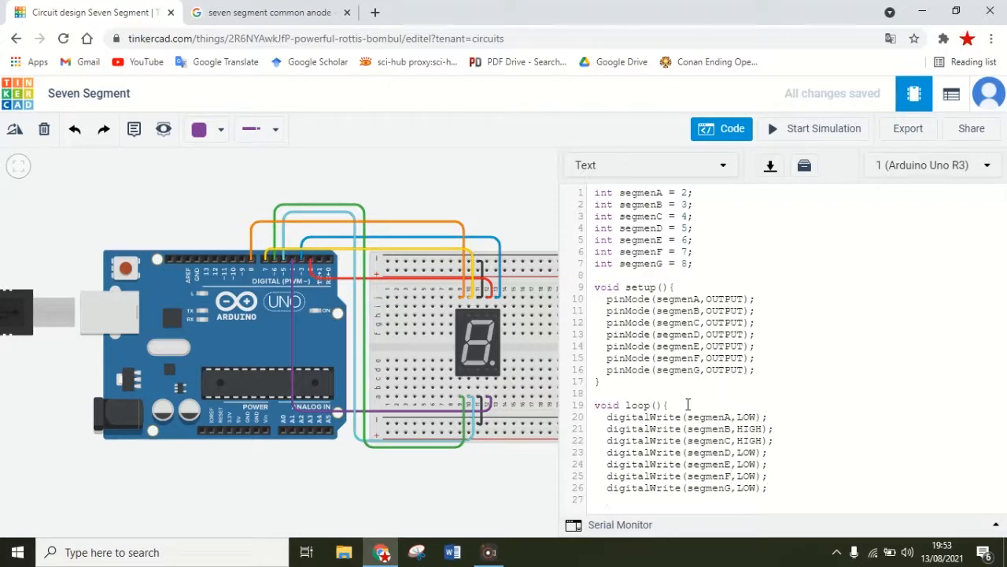
{"action": "type", "text": "}"}
- Insert the comment //1 at the start of loop, above the digitalWrite lines
{"action": "left_click", "coordinate": [694, 401]}
{"action": "key", "text": "Return"}
{"action": "type", "text": "//"}
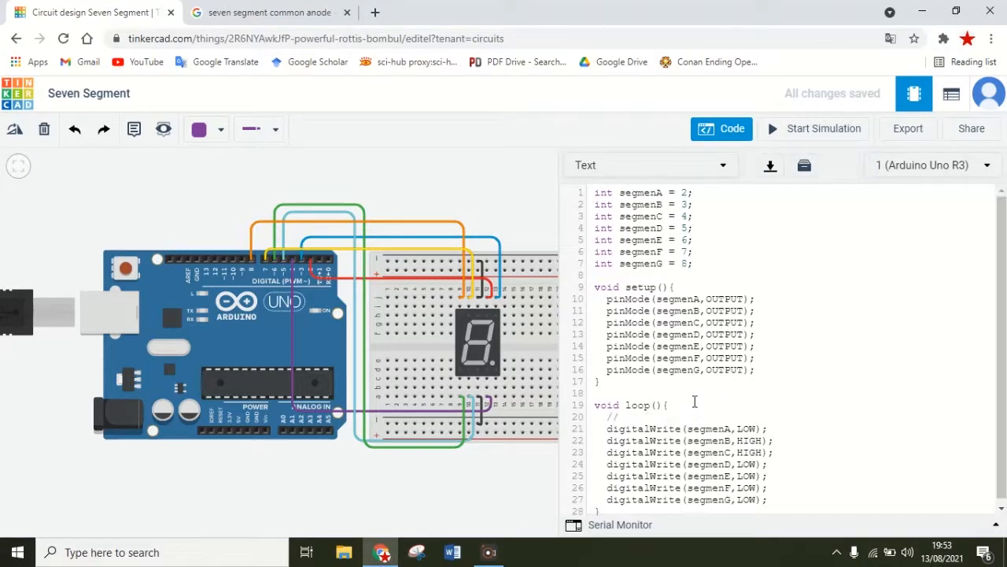
{"action": "type", "text": "1"}
- Run the simulation while trying the display's common type as Anode and returning it to Cathode
{"action": "left_click", "coordinate": [816, 132]}
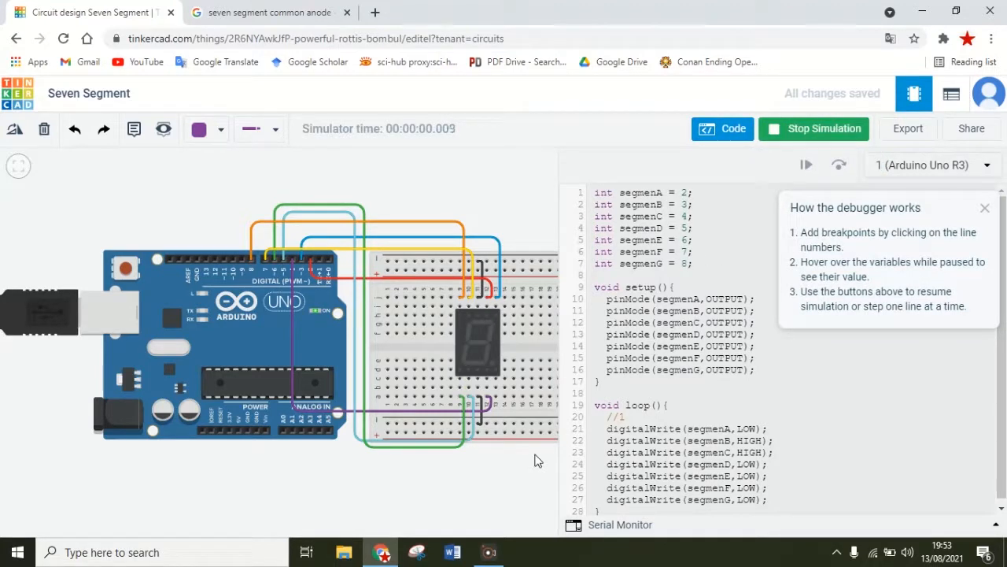
{"action": "left_click", "coordinate": [485, 346]}
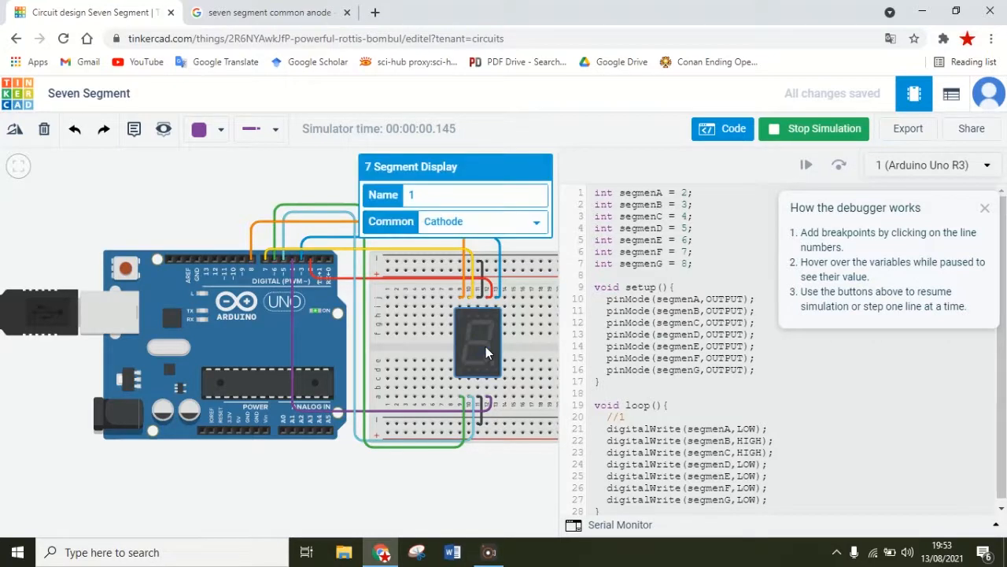
{"action": "left_click", "coordinate": [486, 227]}
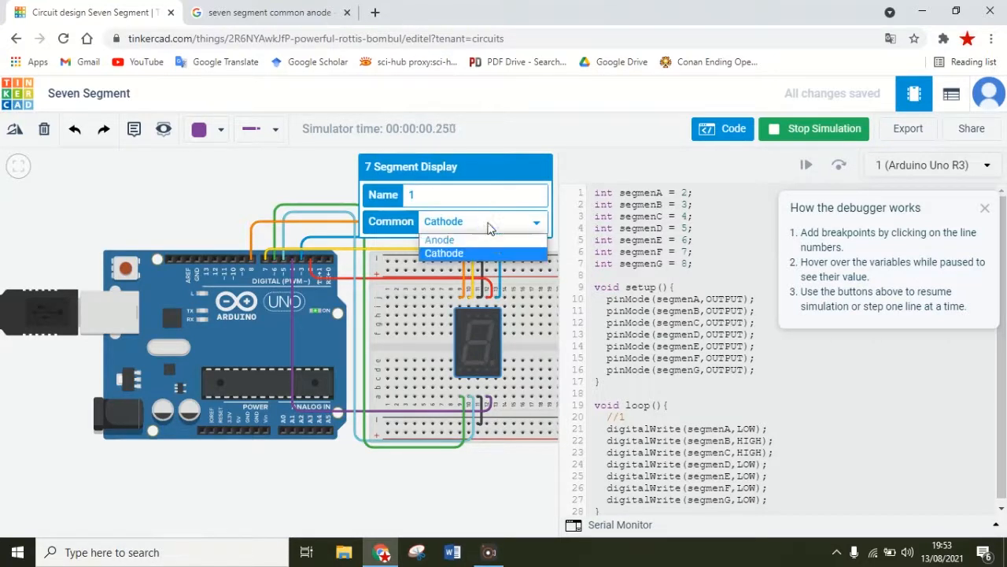
{"action": "left_click", "coordinate": [499, 240]}
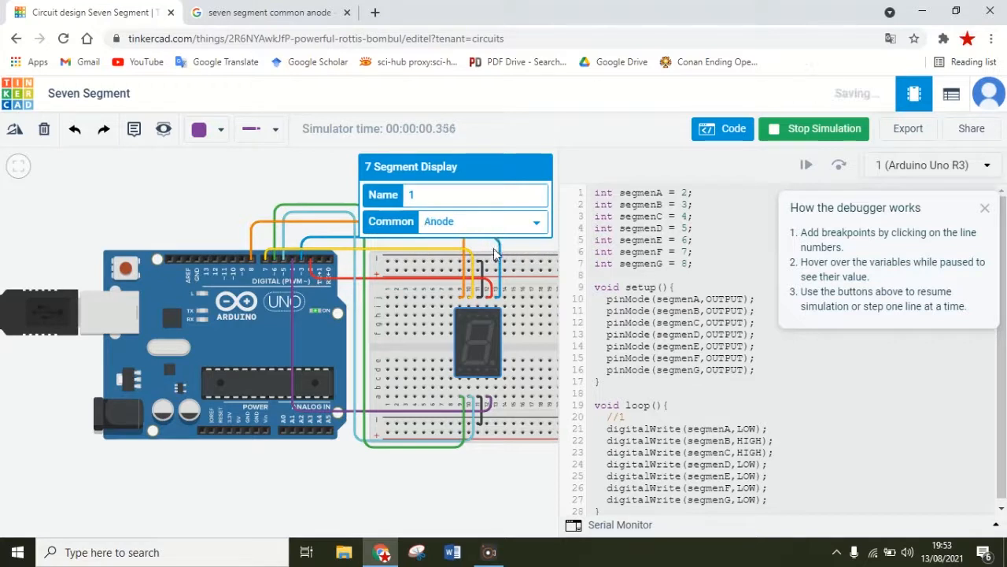
{"action": "left_click", "coordinate": [479, 225]}
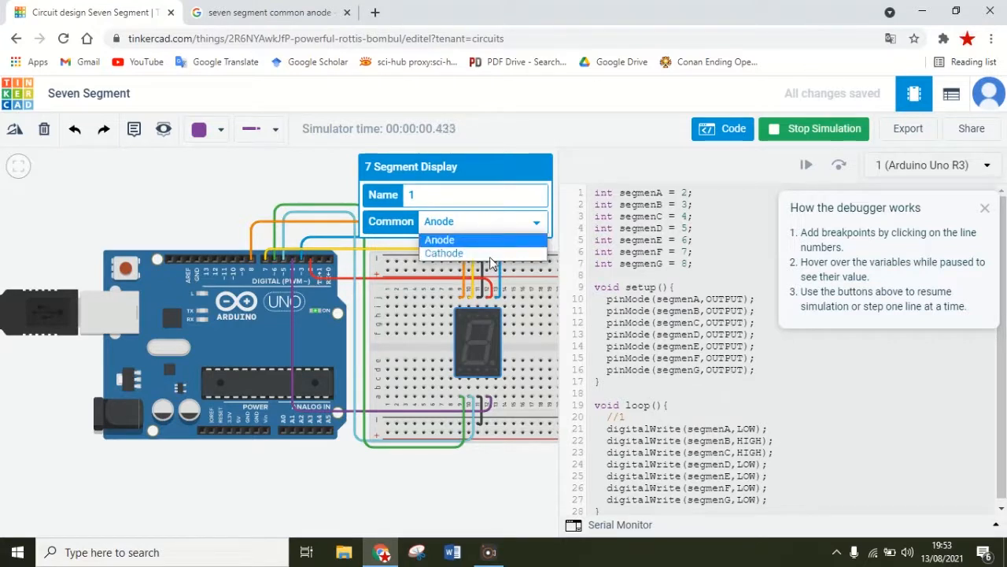
{"action": "left_click", "coordinate": [489, 253]}
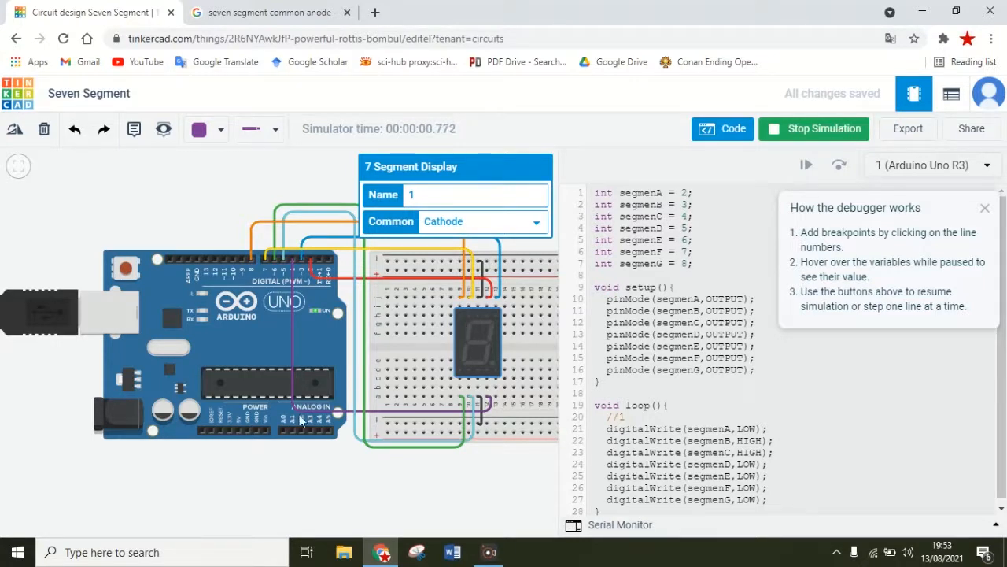
{"action": "left_click", "coordinate": [801, 128]}
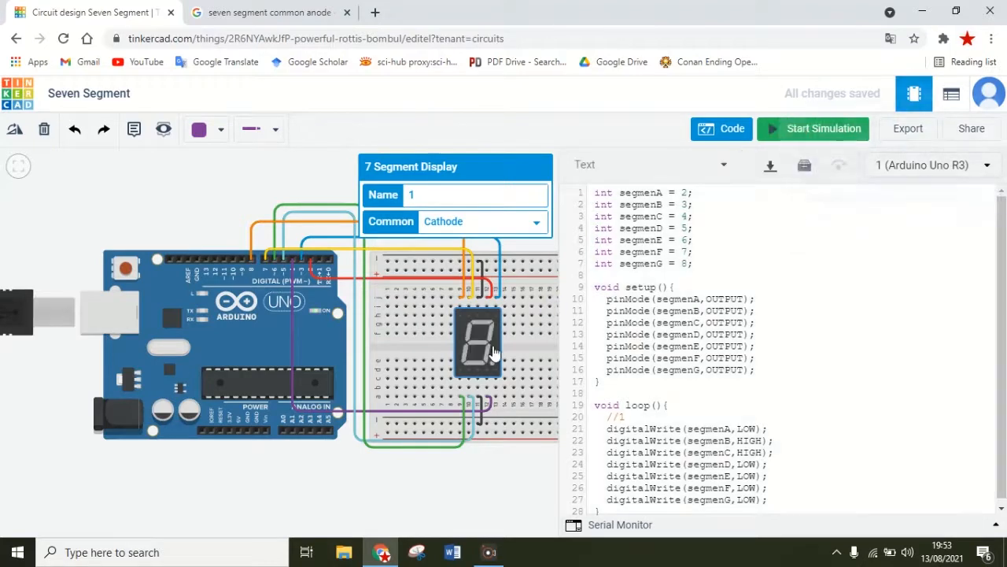
- Wire the breadboard's lower negative rail to the Arduino's GND power pin and colour the wire black
{"action": "left_click", "coordinate": [385, 422]}
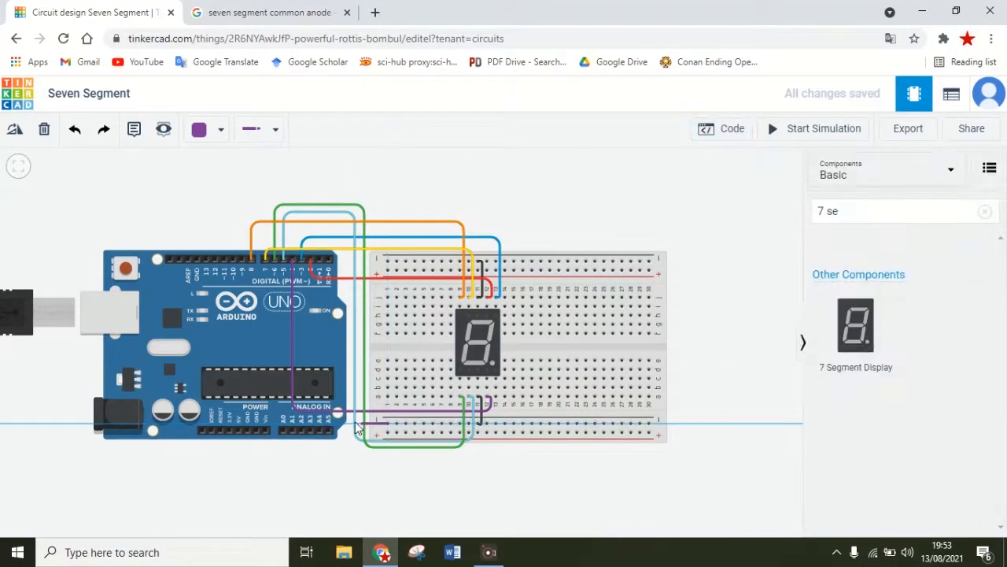
{"action": "left_click", "coordinate": [349, 446]}
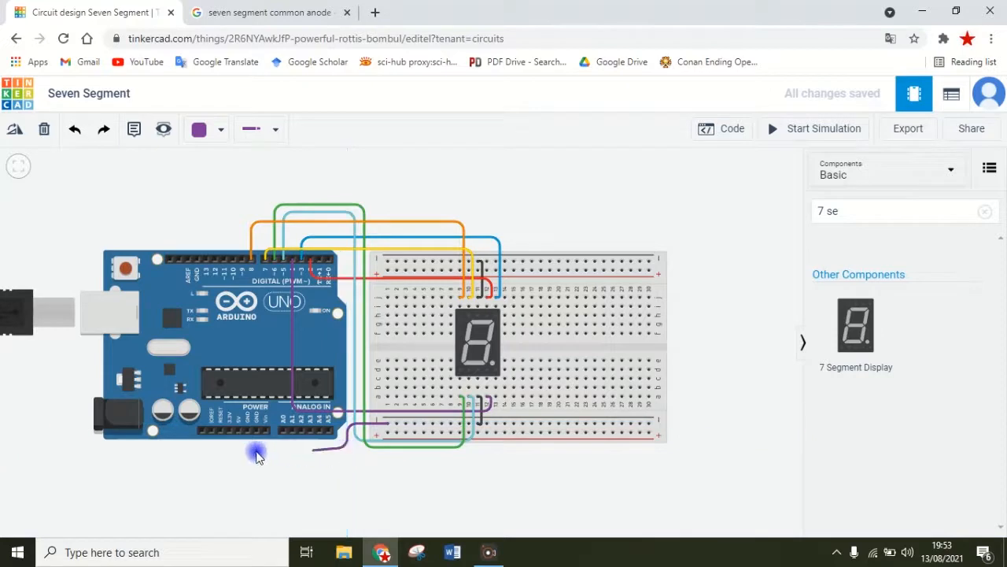
{"action": "left_click", "coordinate": [256, 447]}
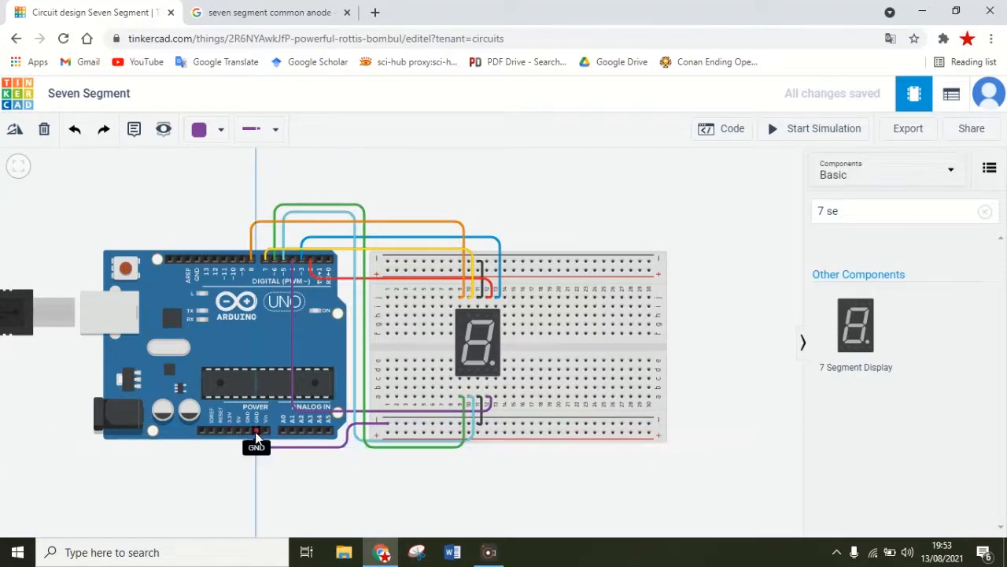
{"action": "left_click", "coordinate": [256, 430]}
{"action": "left_click", "coordinate": [211, 132]}
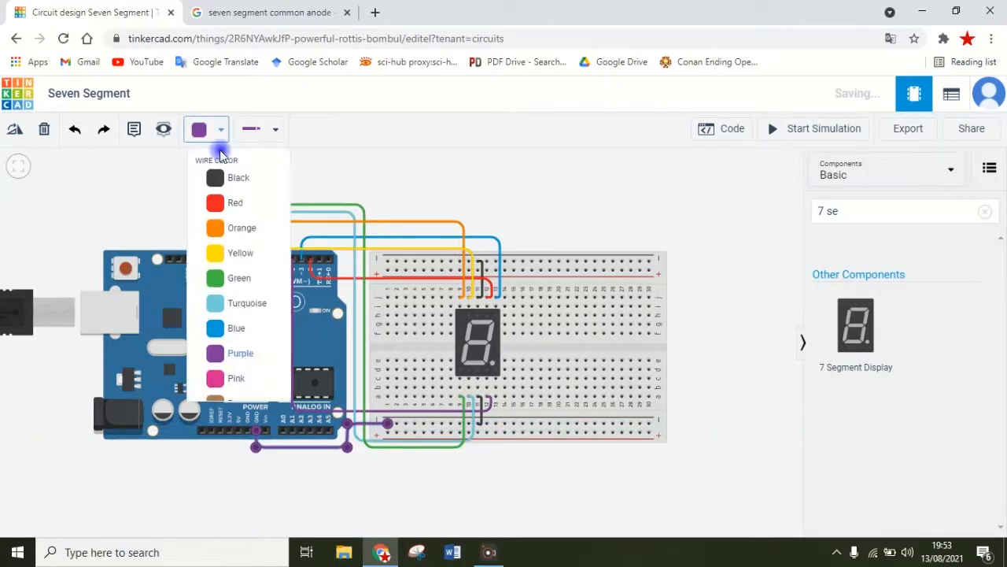
{"action": "left_click", "coordinate": [236, 175]}
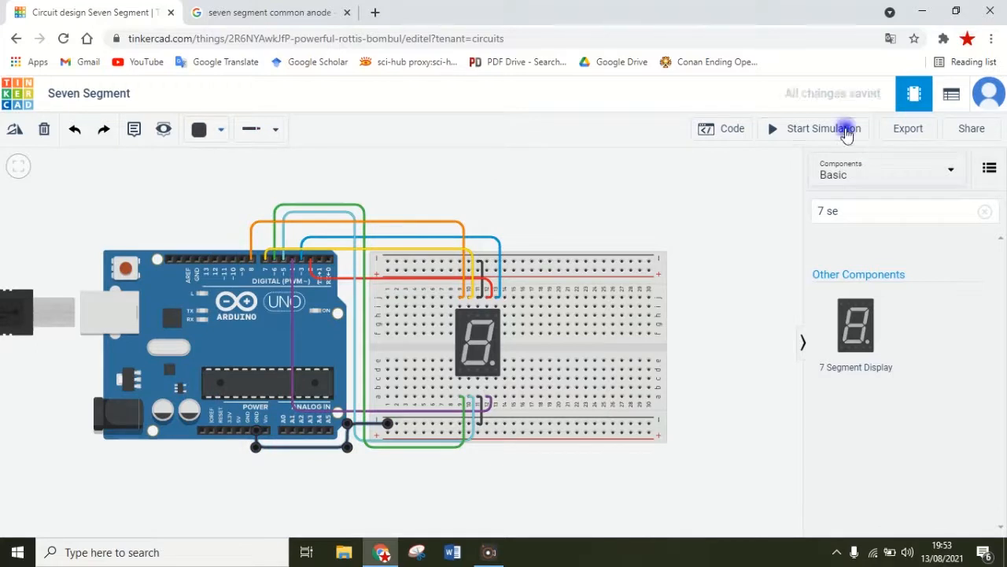
- Run the simulation, inspect the state of the seven-segment display, and stop it
{"action": "left_click", "coordinate": [844, 130]}
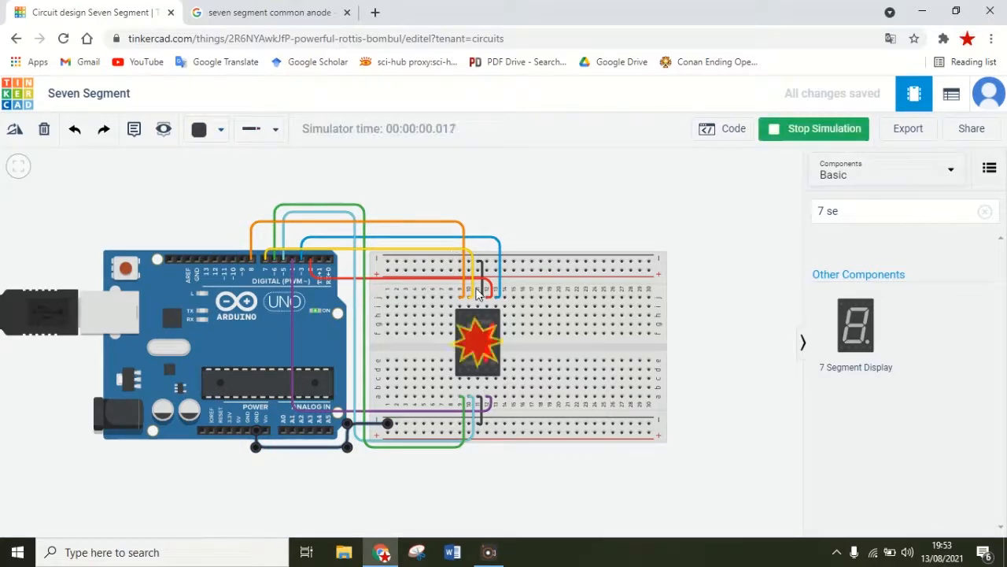
{"action": "mouse_move", "coordinate": [477, 339]}
{"action": "left_click", "coordinate": [793, 134]}
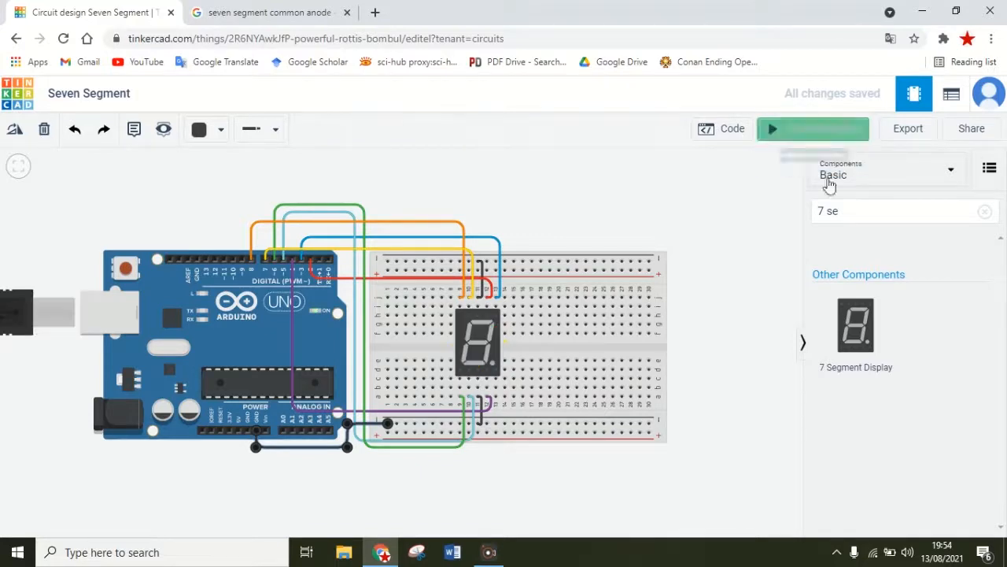
- Search the components for 'res' and place a resistor beside the breadboard
{"action": "left_click", "coordinate": [856, 211]}
{"action": "key", "text": "BackSpace"}
{"action": "key", "text": "BackSpace"}
{"action": "key", "text": "BackSpace"}
{"action": "key", "text": "BackSpace"}
{"action": "type", "text": "res"}
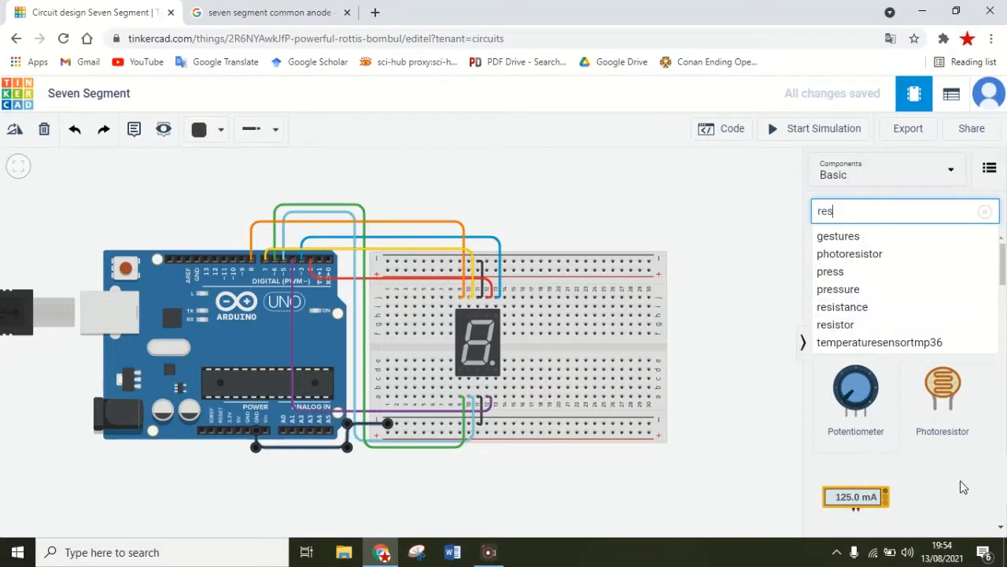
{"action": "left_click", "coordinate": [960, 482]}
{"action": "left_click_drag", "start_coordinate": [878, 303], "coordinate": [697, 355]}
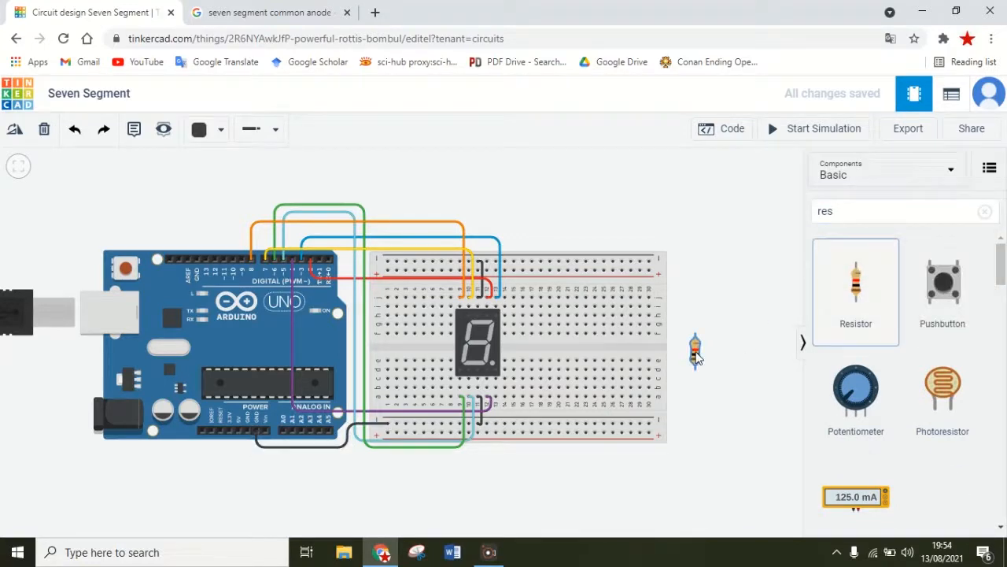
- Replace the short black wire below the display with the resistor, linking its common pin to the lower negative rail
{"action": "left_click", "coordinate": [482, 402]}
{"action": "key", "text": "Delete"}
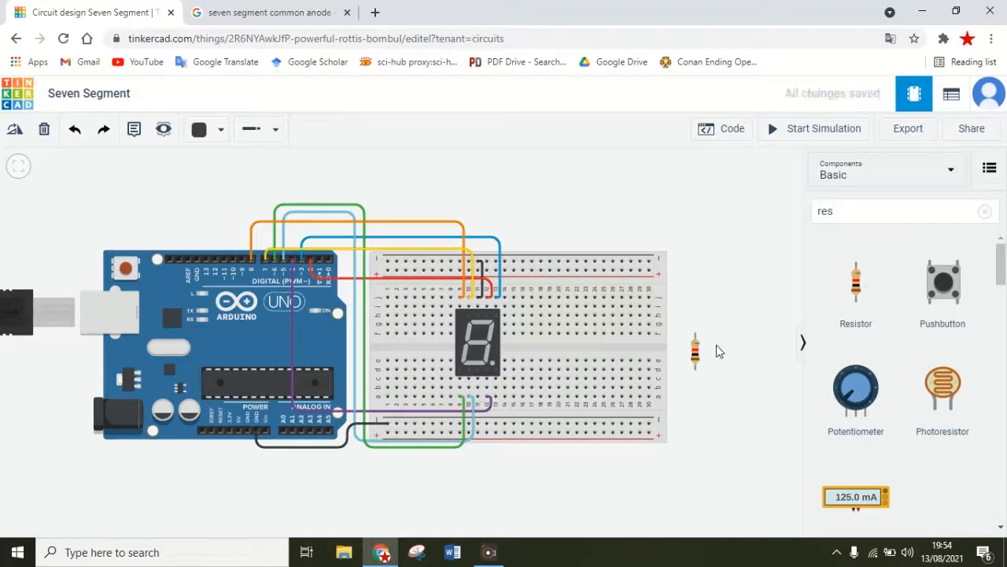
{"action": "left_click_drag", "start_coordinate": [696, 352], "coordinate": [478, 409]}
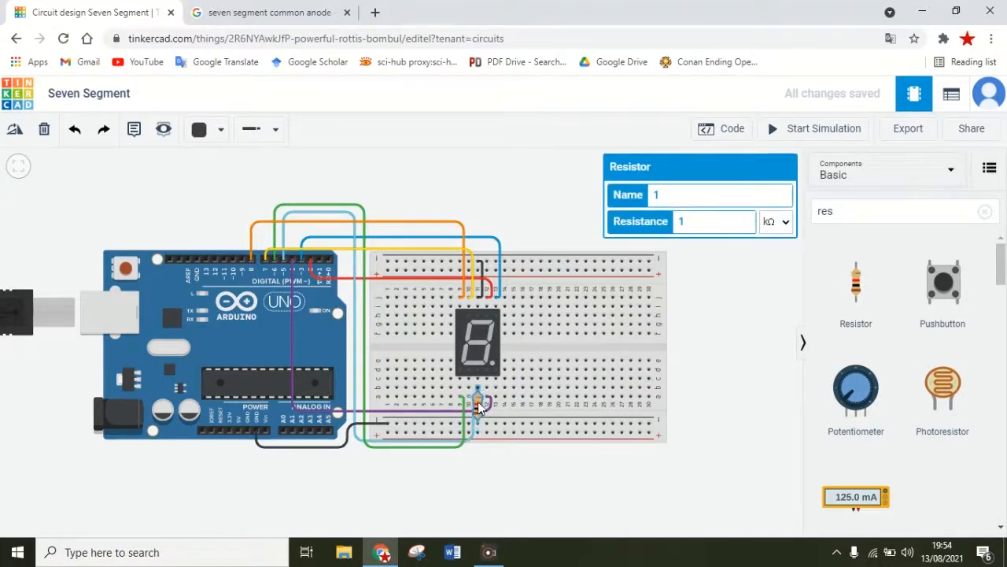
{"action": "left_click", "coordinate": [714, 381]}
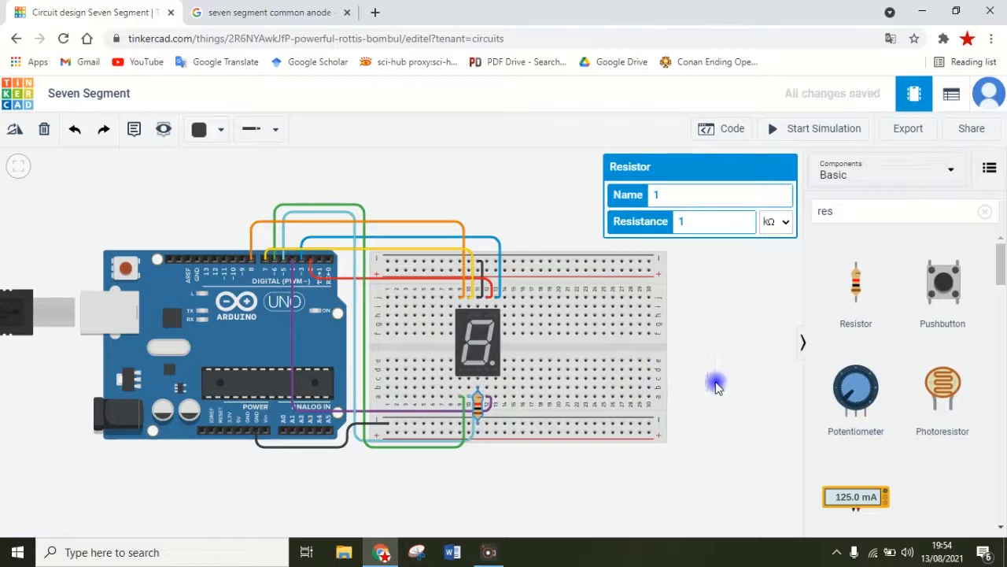
- Route a black wire around the breadboard's far end from the lower negative rail to the upper positive rail
{"action": "left_click", "coordinate": [650, 431]}
{"action": "left_click", "coordinate": [690, 423]}
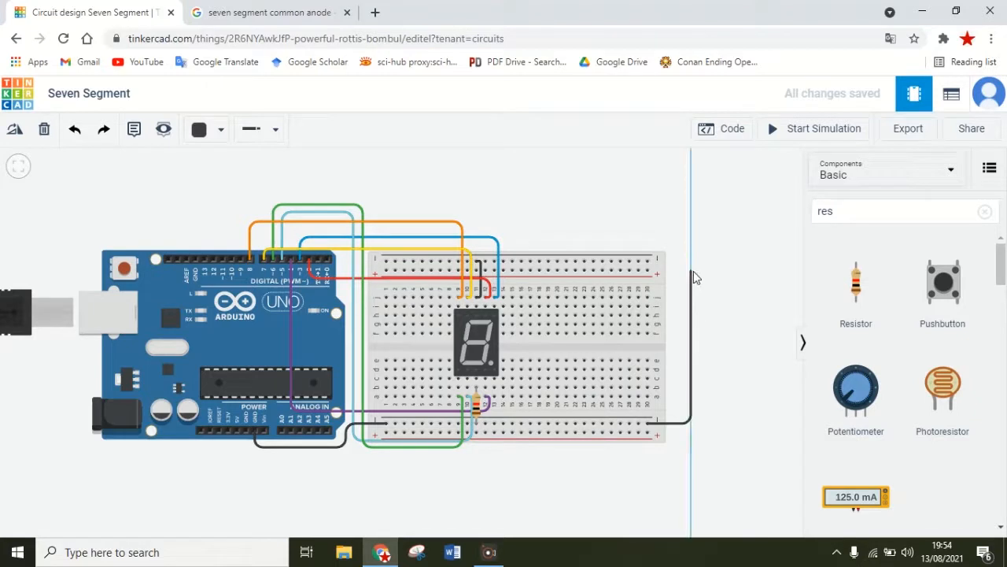
{"action": "left_click", "coordinate": [690, 271]}
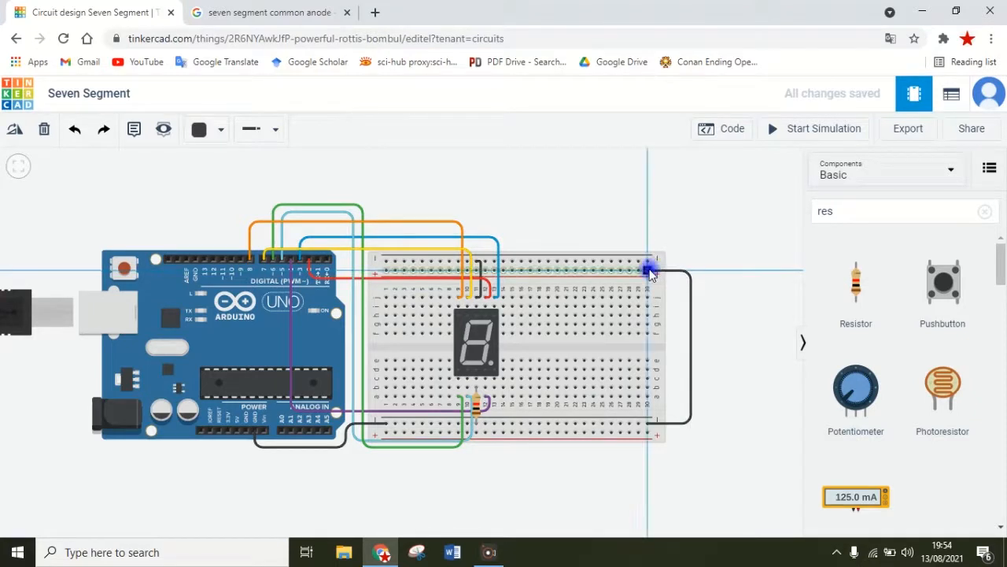
{"action": "left_click", "coordinate": [647, 271]}
{"action": "left_click_drag", "start_coordinate": [692, 272], "coordinate": [691, 272]}
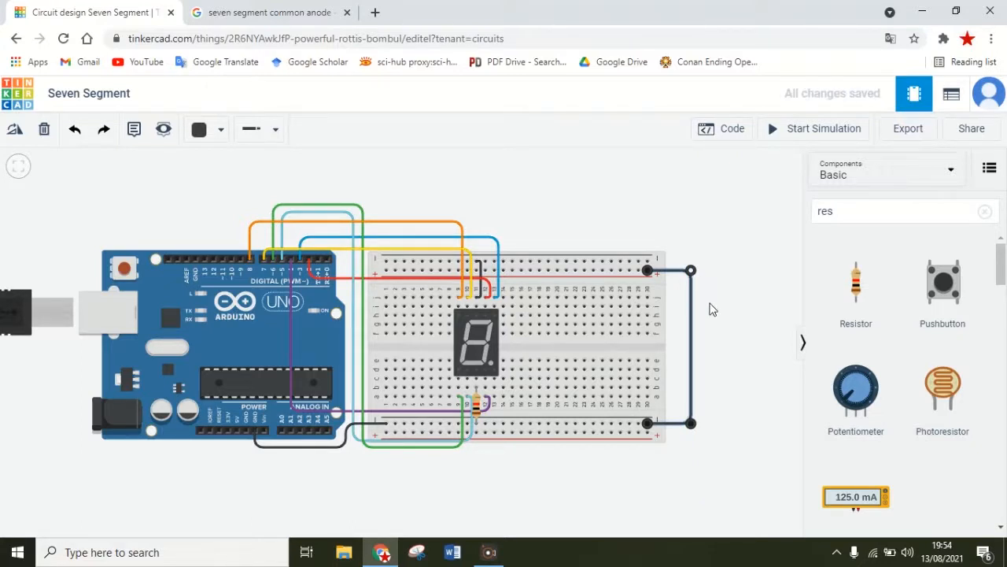
{"action": "left_click", "coordinate": [710, 308]}
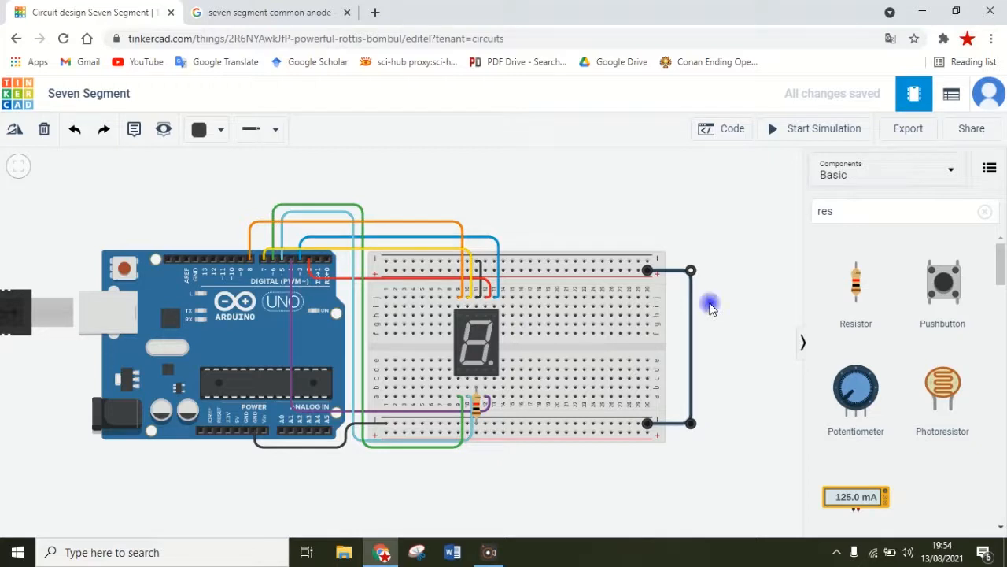
- Delete the short black wire joining the display's upper common pin to the upper rail
{"action": "left_click", "coordinate": [480, 270]}
{"action": "key", "text": "Delete"}
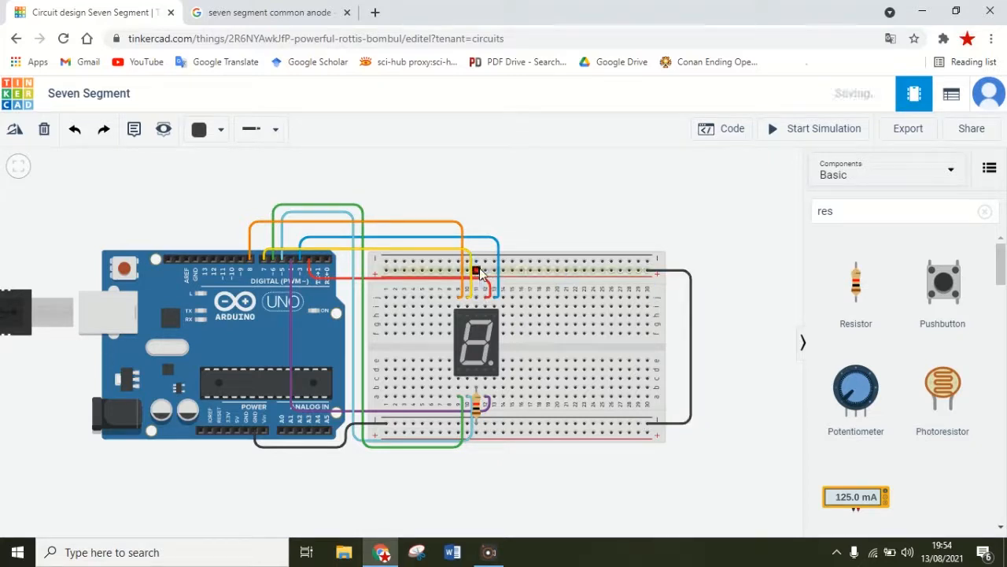
- Place a second resistor above the display, linking its upper common pin to the adjacent upper rail
{"action": "left_click", "coordinate": [854, 286]}
{"action": "left_click_drag", "start_coordinate": [853, 287], "coordinate": [477, 296]}
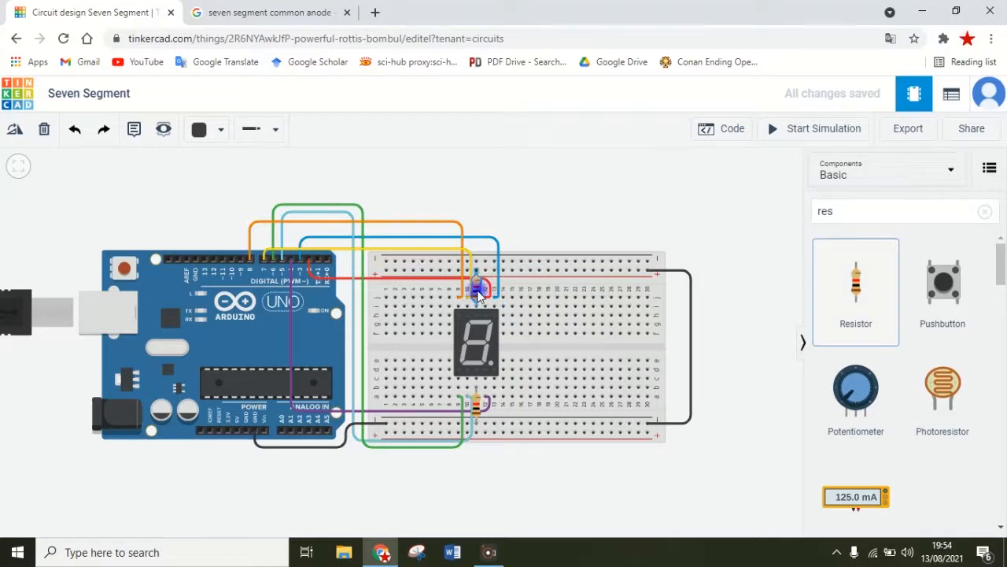
{"action": "left_click", "coordinate": [477, 295]}
{"action": "left_click", "coordinate": [596, 209]}
- Set the upper resistor's resistance to 220 Ω
{"action": "left_click", "coordinate": [476, 289]}
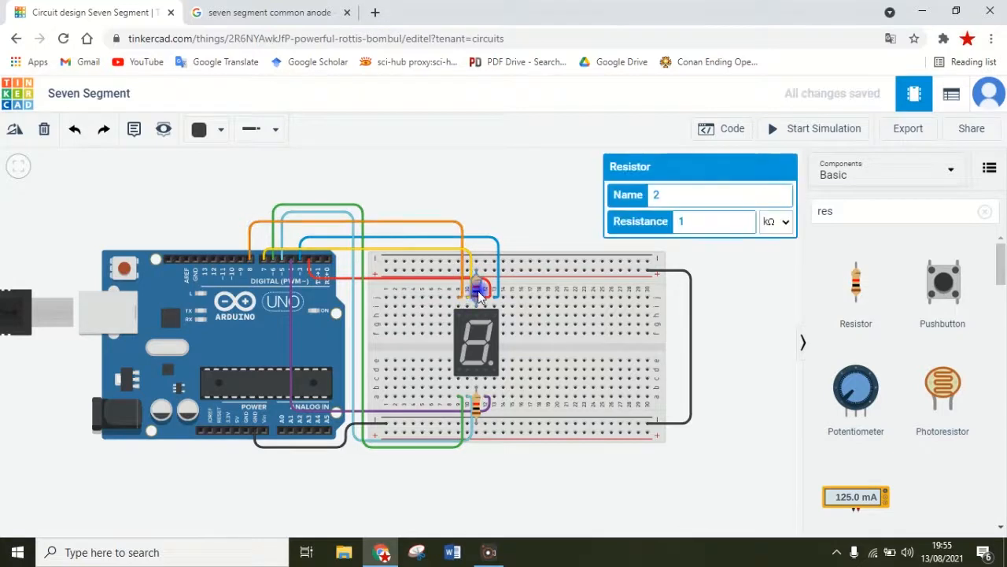
{"action": "double_click", "coordinate": [703, 227]}
{"action": "key", "text": "BackSpace"}
{"action": "type", "text": "220"}
{"action": "left_click", "coordinate": [773, 222]}
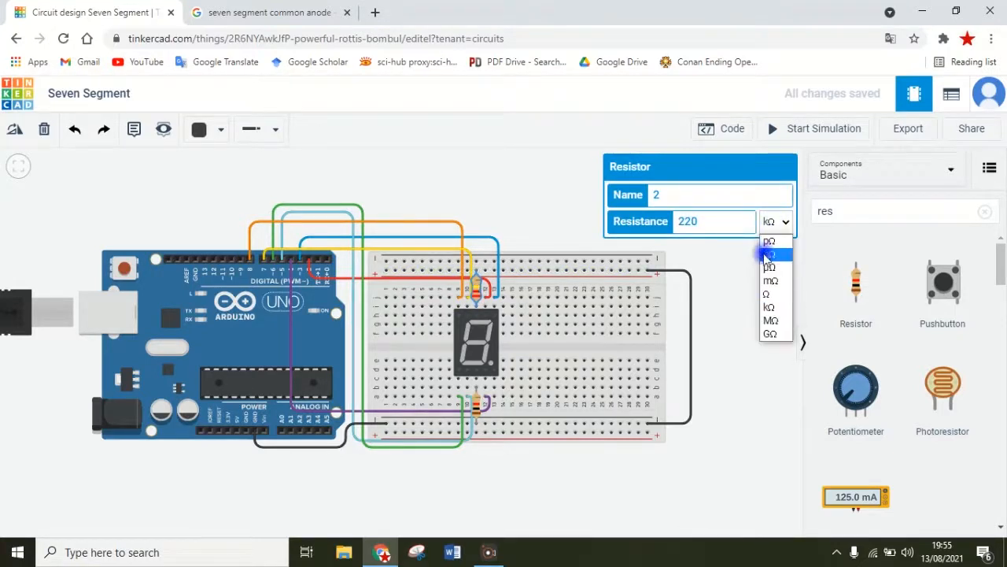
{"action": "left_click", "coordinate": [774, 296]}
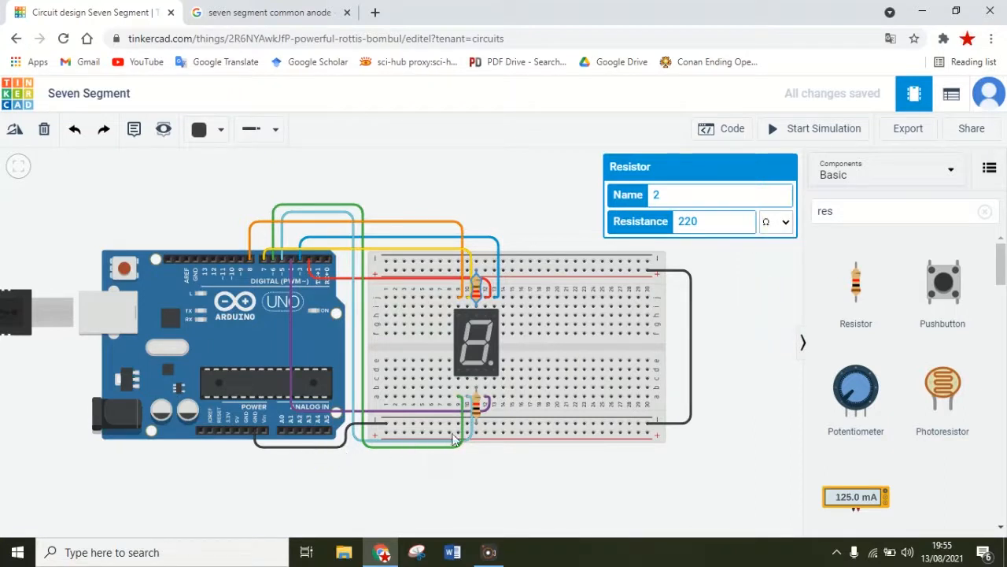
- Set the lower resistor's resistance to 220 Ω and run the simulation
{"action": "left_click", "coordinate": [477, 407]}
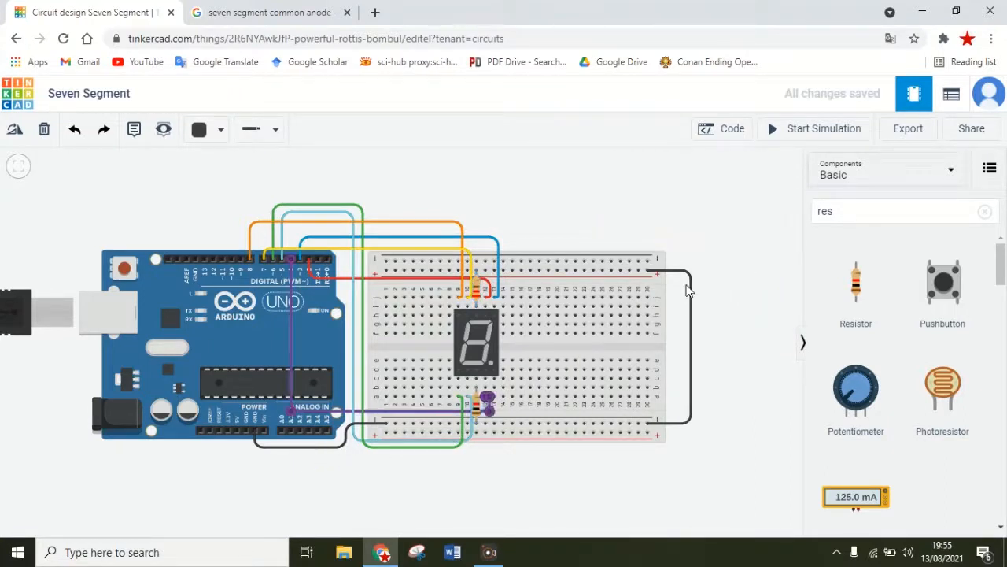
{"action": "left_click", "coordinate": [478, 405]}
{"action": "left_click", "coordinate": [724, 223]}
{"action": "key", "text": "BackSpace"}
{"action": "type", "text": "220"}
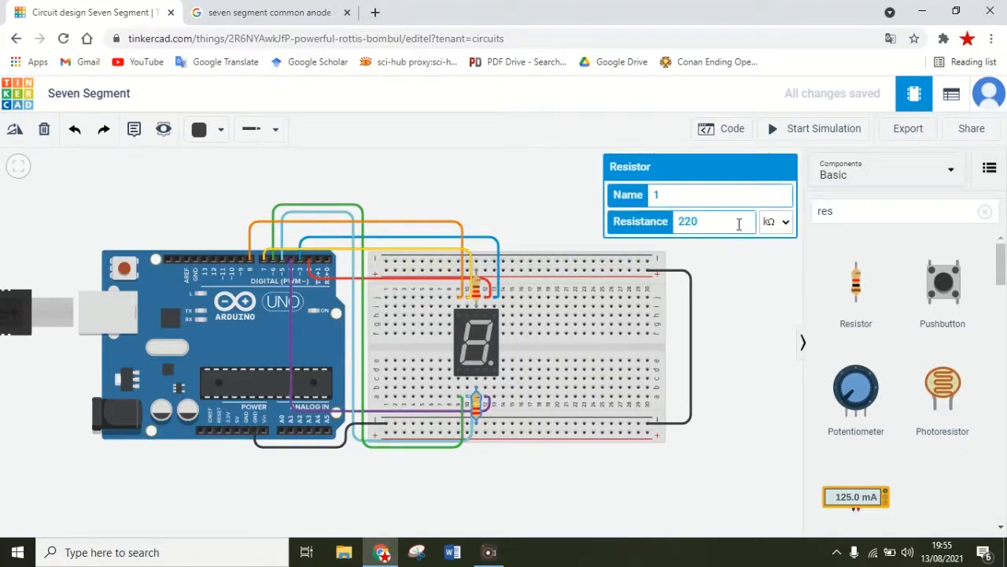
{"action": "left_click", "coordinate": [762, 238]}
{"action": "left_click", "coordinate": [777, 302]}
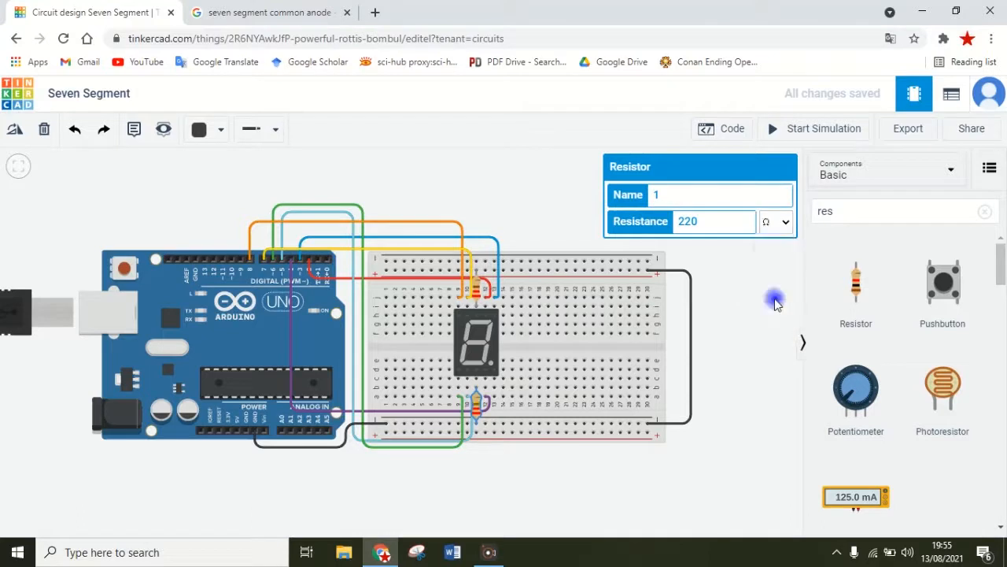
{"action": "left_click", "coordinate": [741, 295]}
{"action": "left_click", "coordinate": [813, 129]}
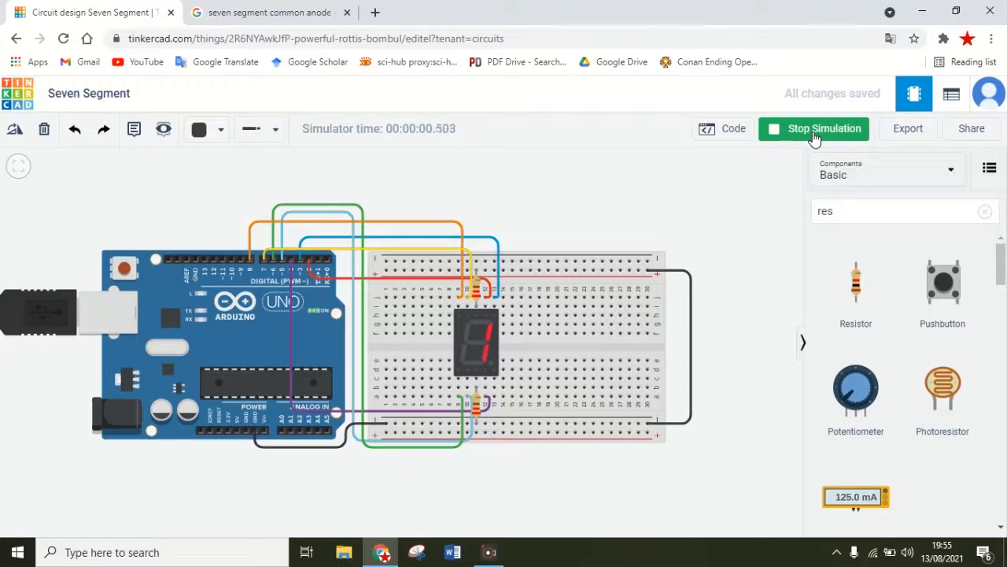
- Switch to the Google image results, return to the 'seven segment' search and view the GeeksforGeeks chart of digit patterns
{"action": "left_click", "coordinate": [222, 10]}
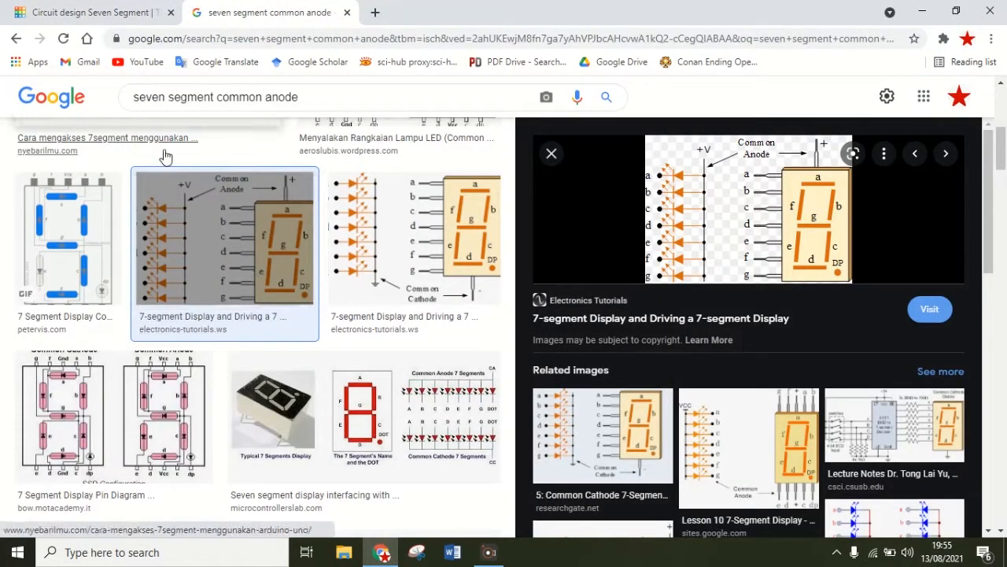
{"action": "left_click", "coordinate": [16, 38]}
{"action": "left_click", "coordinate": [17, 41]}
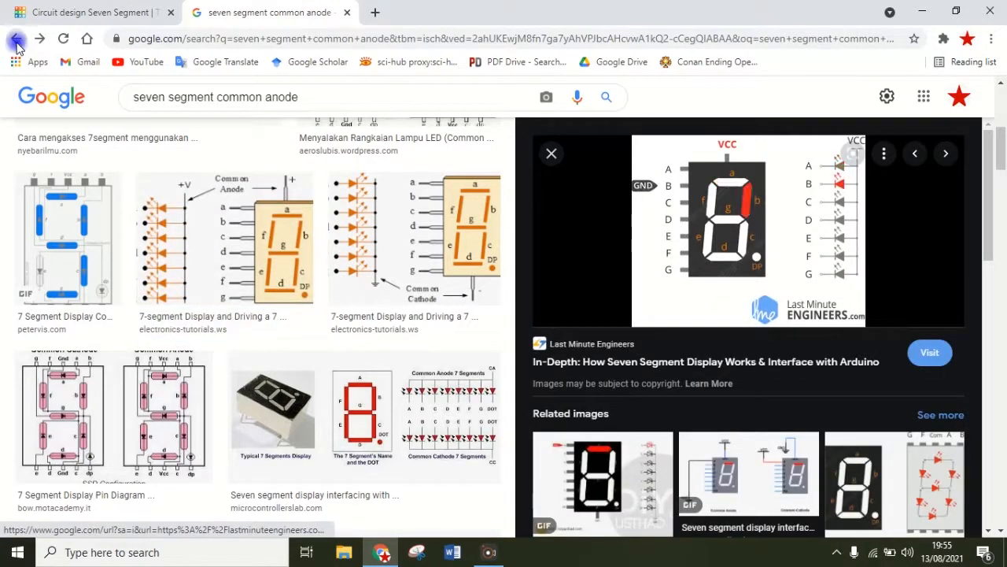
{"action": "left_click", "coordinate": [16, 40]}
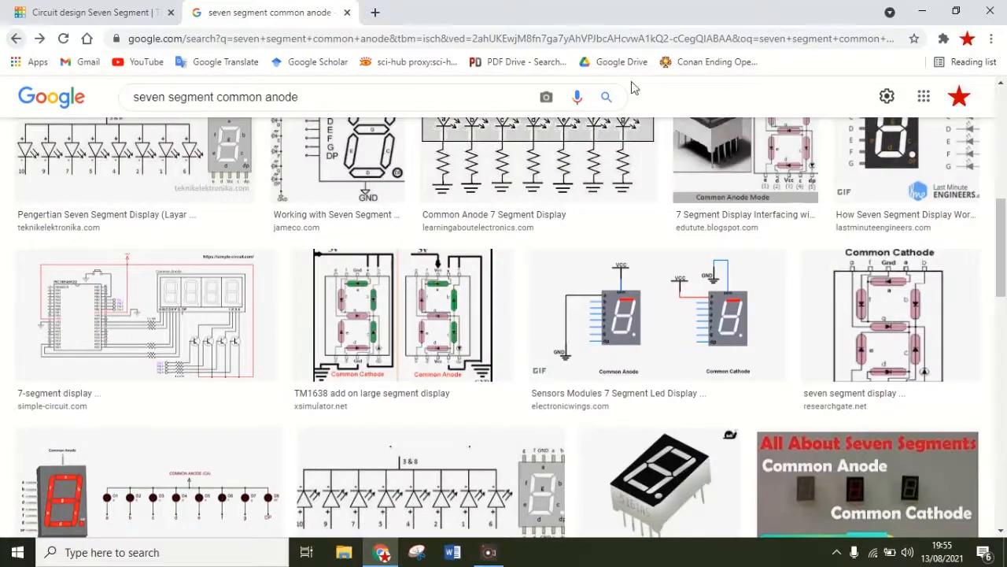
{"action": "left_click", "coordinate": [1002, 138]}
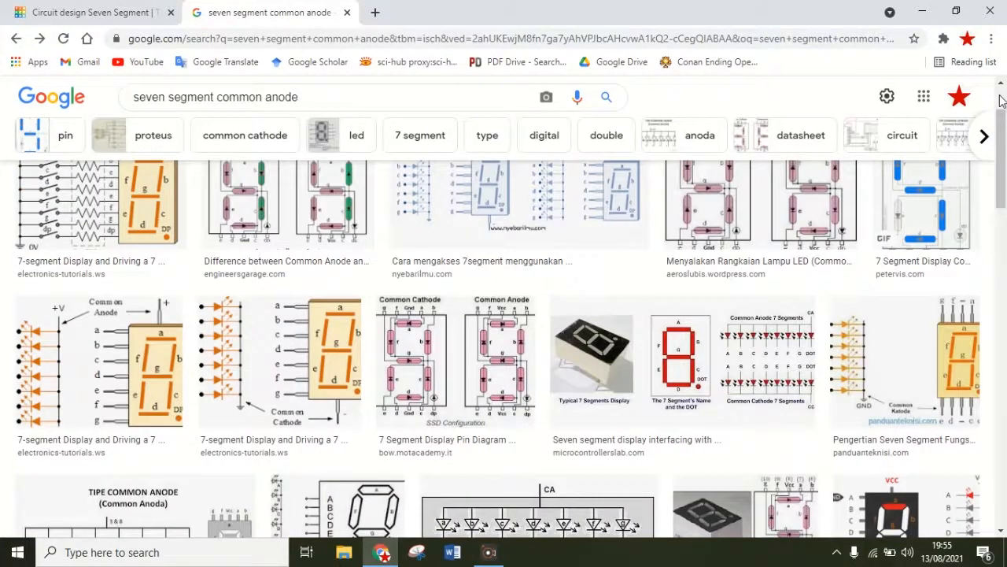
{"action": "left_click", "coordinate": [1002, 101]}
{"action": "left_click", "coordinate": [18, 40]}
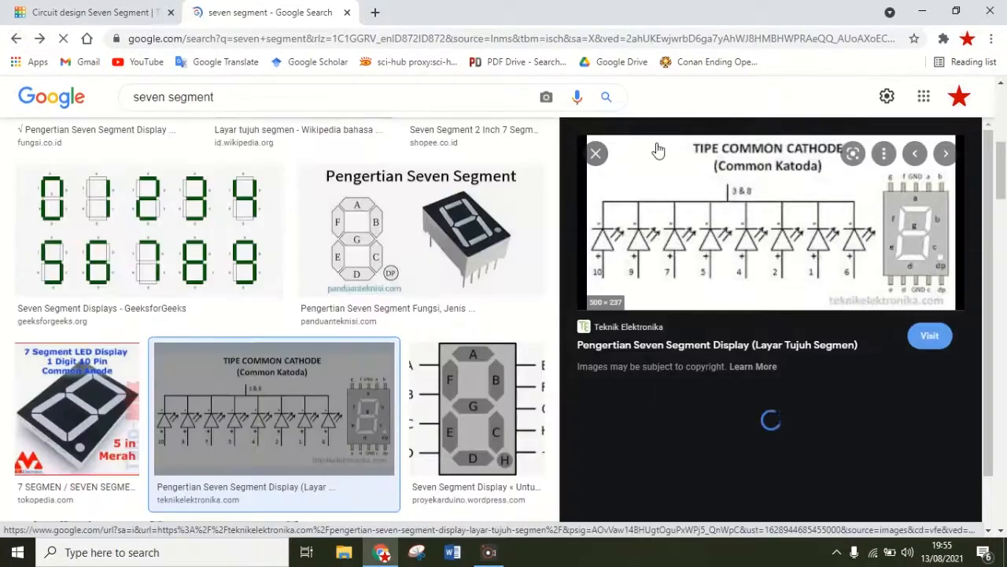
{"action": "left_click", "coordinate": [191, 226]}
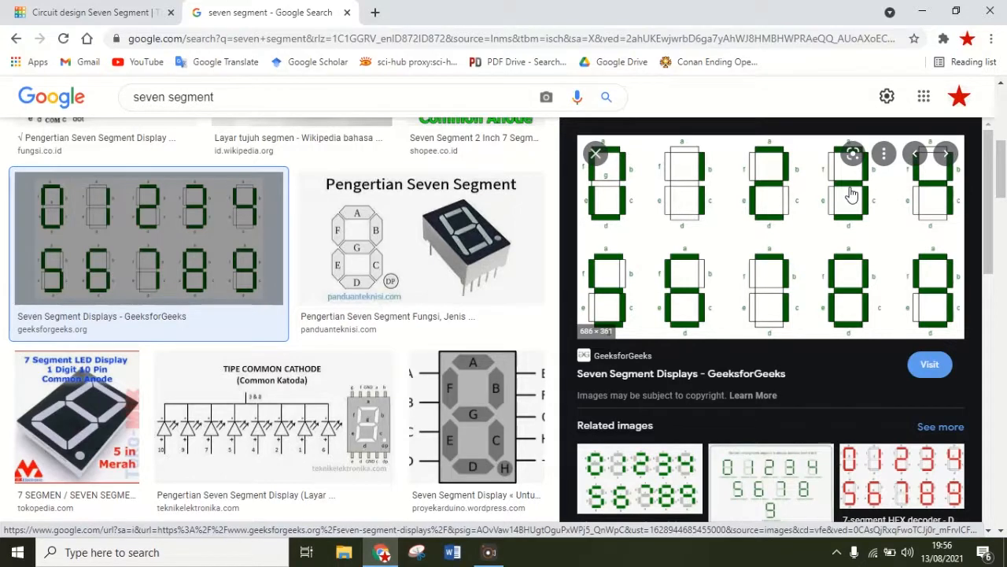
- Return to the Tinkercad circuit, stop the simulation and open the Arduino code
{"action": "left_click", "coordinate": [120, 4]}
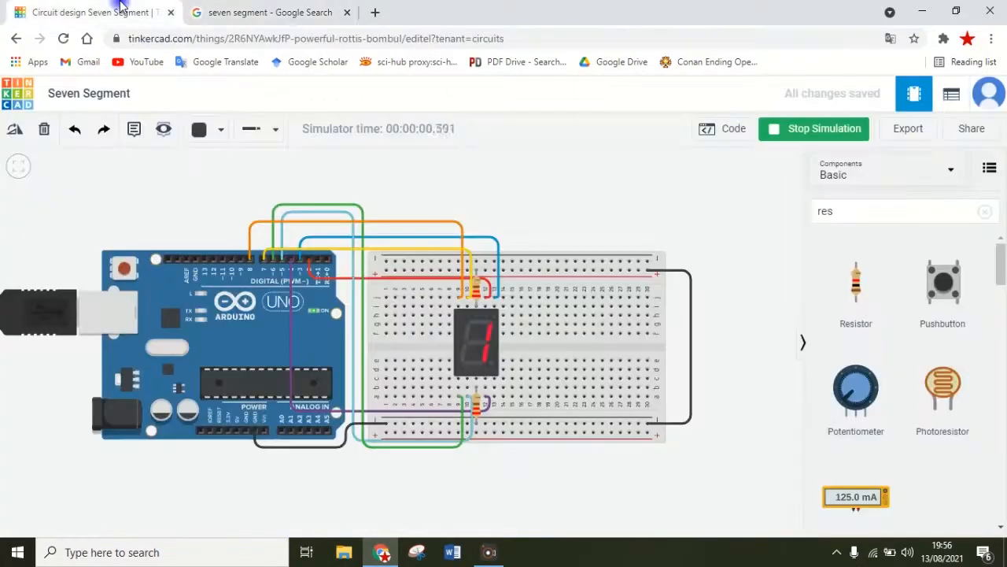
{"action": "left_click", "coordinate": [805, 134]}
{"action": "left_click", "coordinate": [730, 128]}
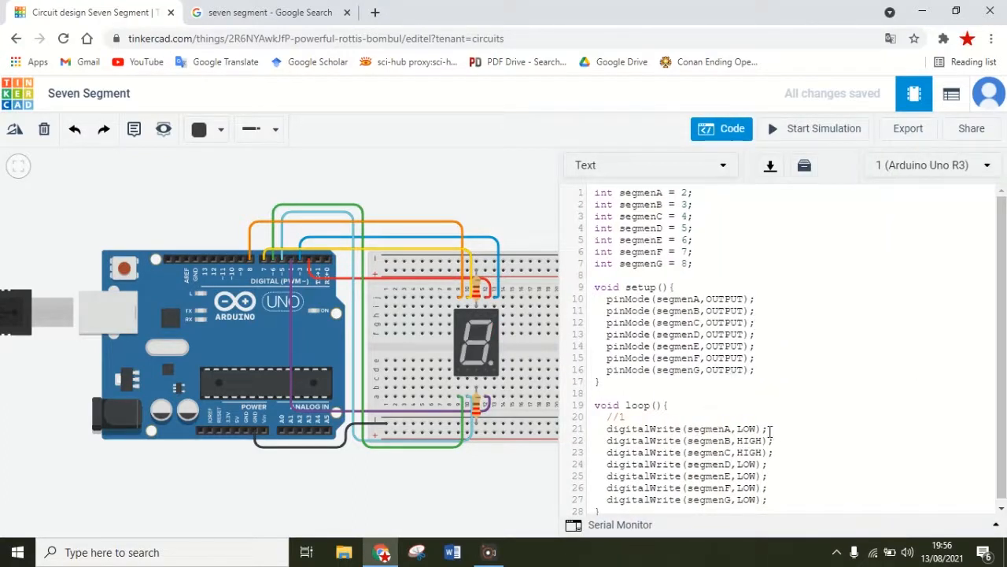
- Change the digitalWrite state of segmenA in loop() to HIGH
{"action": "left_click", "coordinate": [759, 429]}
{"action": "key", "text": "BackSpace"}
{"action": "key", "text": "BackSpace"}
{"action": "key", "text": "Left"}
{"action": "key", "text": "BackSpace"}
{"action": "key", "text": "BackSpace"}
{"action": "key", "text": "BackSpace"}
{"action": "type", "text": "HIGH"}
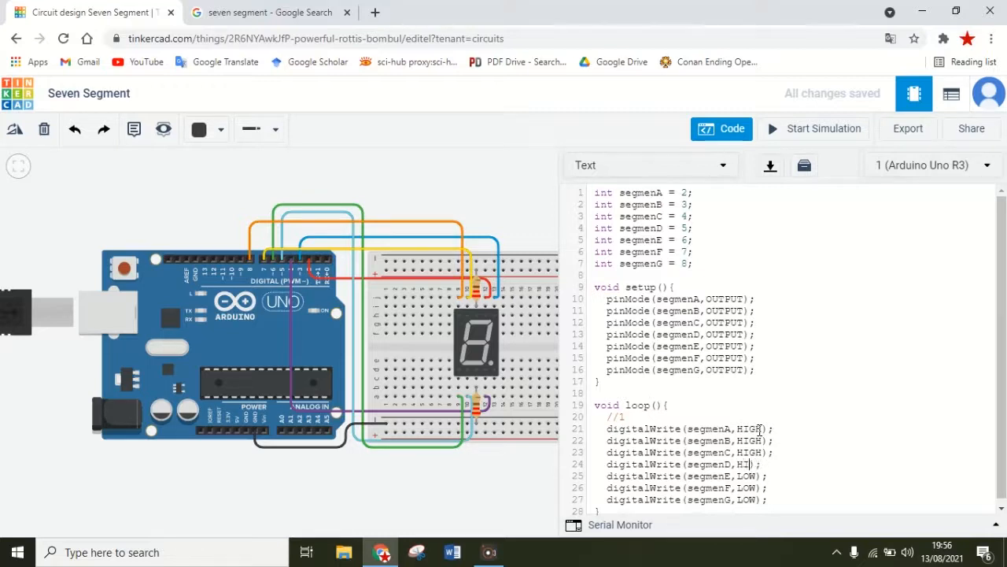
- Change the digitalWrite states of segmenD and segmenG in loop() to HIGH
{"action": "key", "text": "Down"}
{"action": "key", "text": "Down"}
{"action": "key", "text": "Down"}
{"action": "key", "text": "Left"}
{"action": "type", "text": "HIGH"}
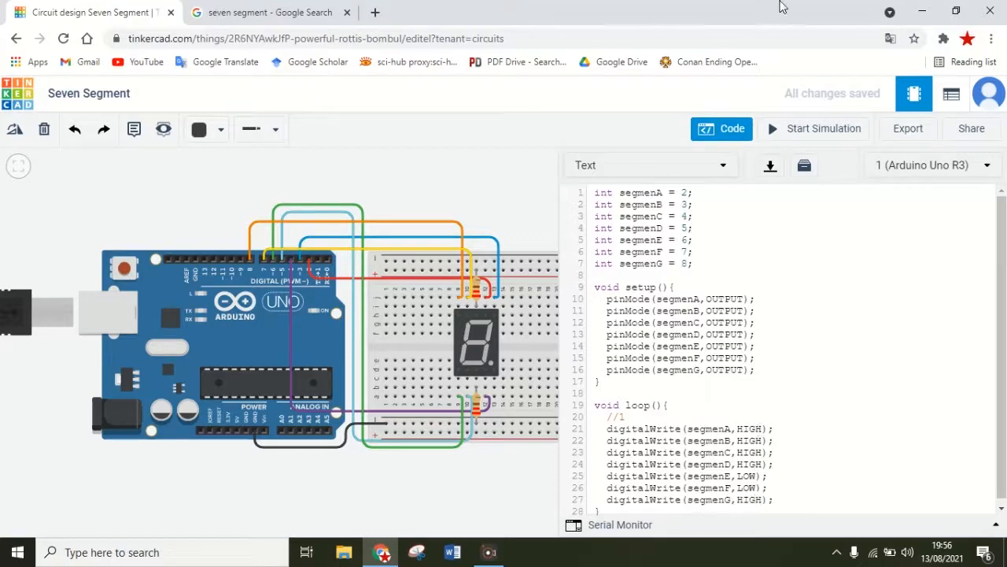
- Check the digit chart and the lettered segment diagram in the Google image results, then return to the Tinkercad circuit
{"action": "left_click", "coordinate": [217, 12]}
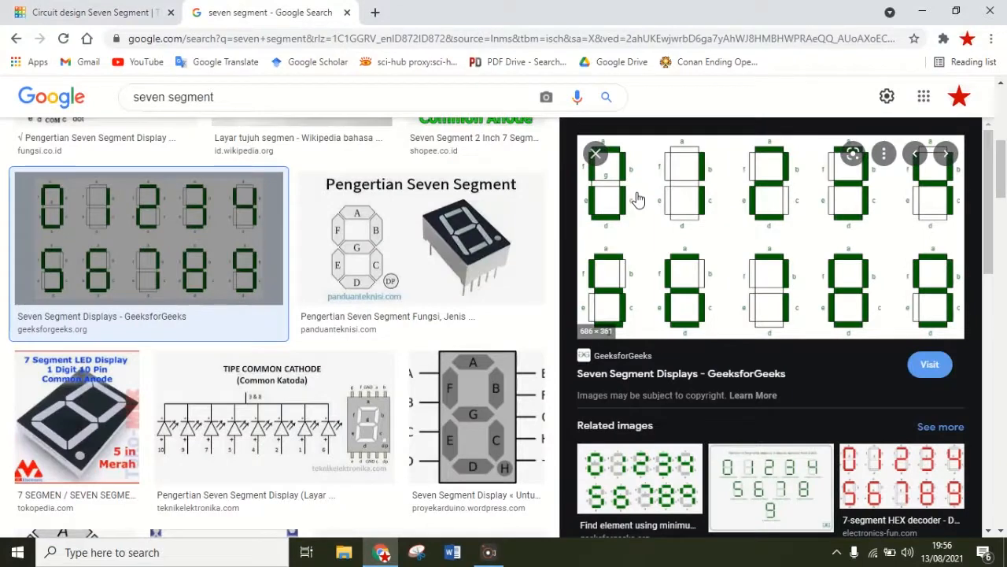
{"action": "left_click", "coordinate": [439, 235]}
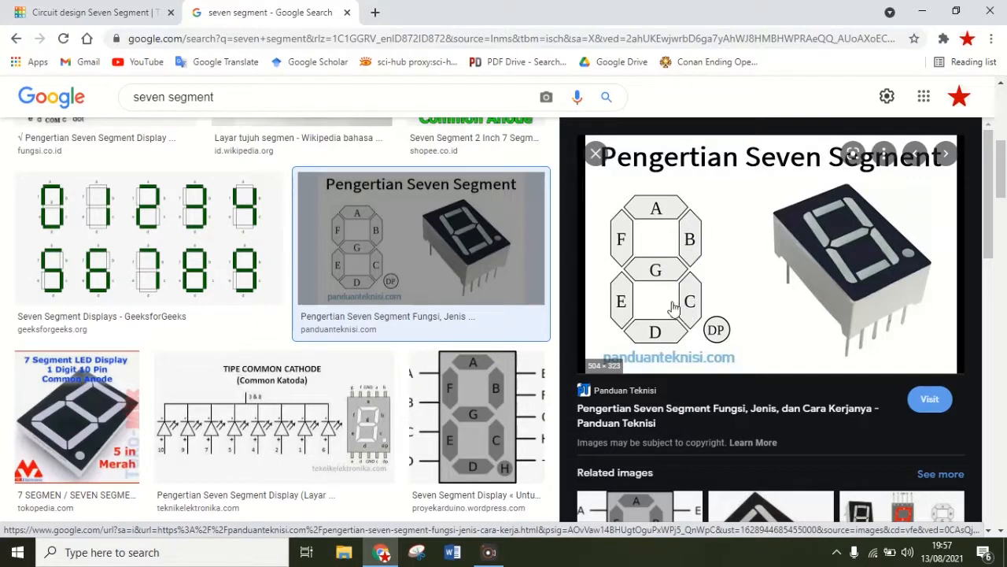
{"action": "left_click", "coordinate": [101, 11]}
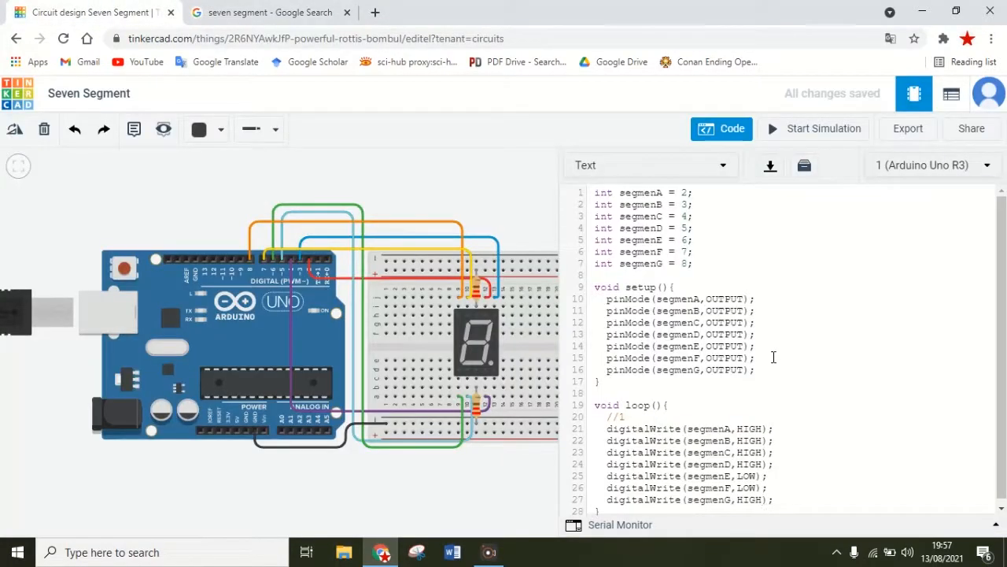
- Change the digit comment in loop() to //3, then run and stop the simulation
{"action": "left_click", "coordinate": [644, 414]}
{"action": "key", "text": "BackSpace"}
{"action": "type", "text": "3"}
{"action": "left_click", "coordinate": [802, 132]}
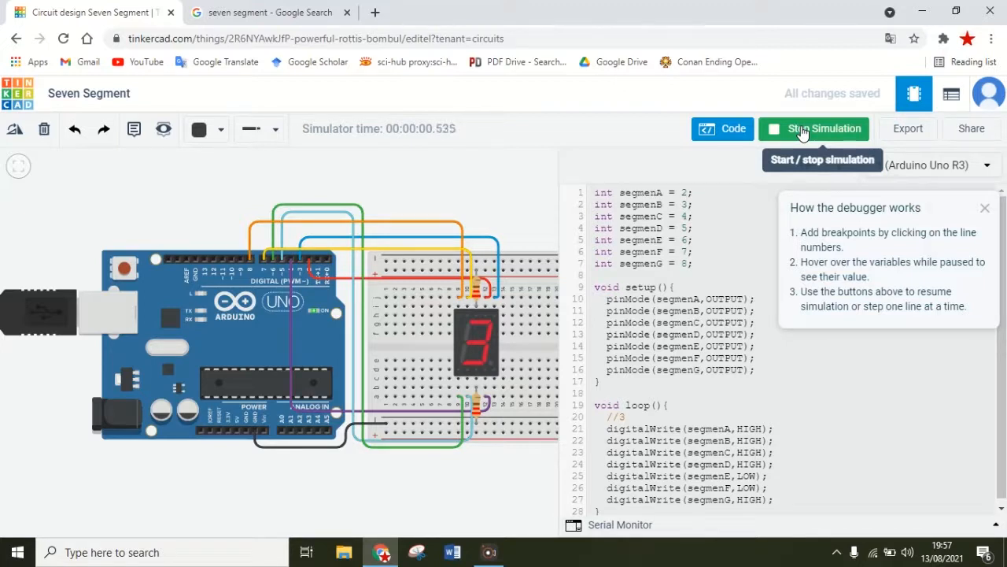
{"action": "left_click", "coordinate": [801, 134]}
- Wire the breadboard's lower positive rail to the Arduino's 5V pin and colour the wire red
{"action": "left_click", "coordinate": [488, 334]}
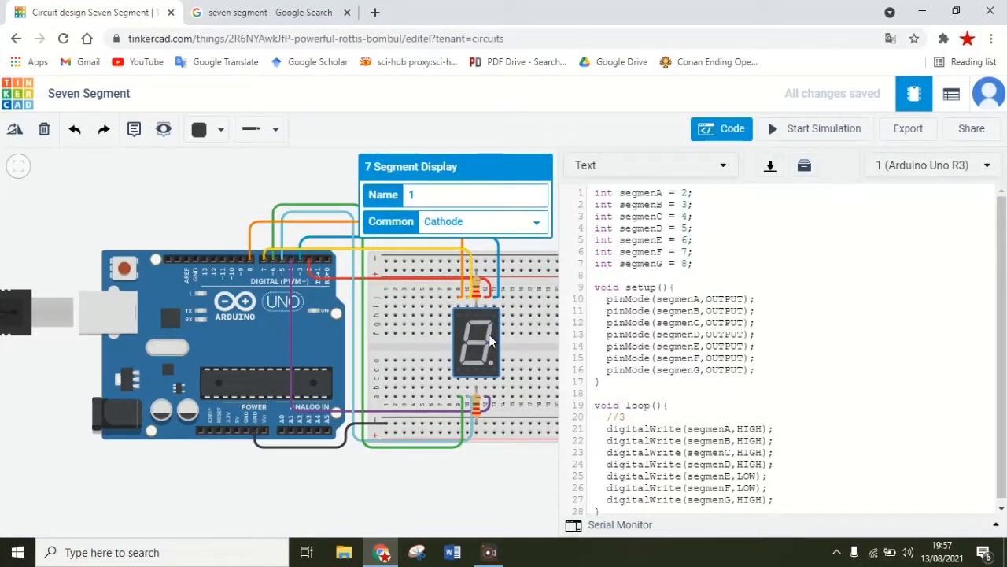
{"action": "left_click", "coordinate": [388, 433]}
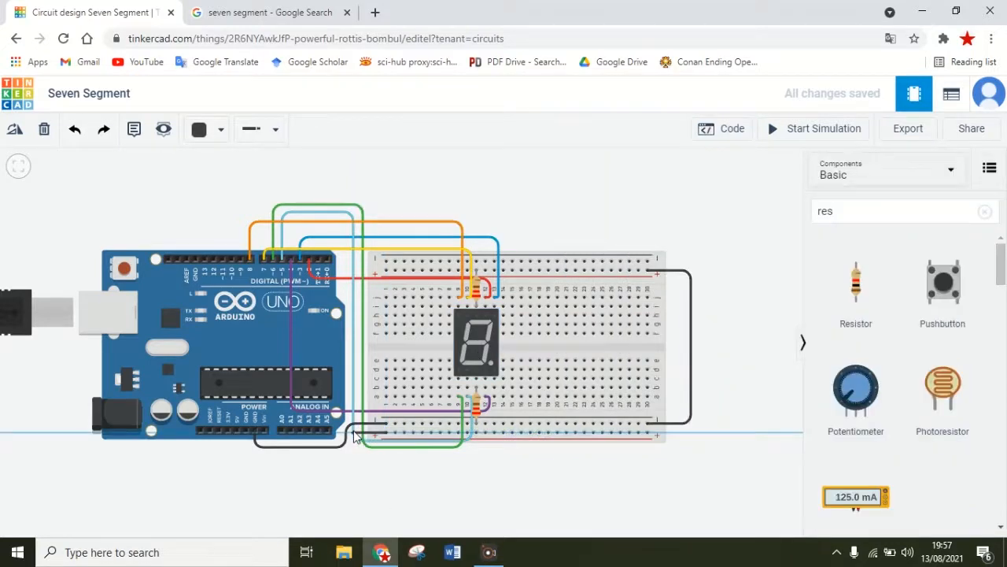
{"action": "left_click", "coordinate": [354, 435]}
{"action": "left_click", "coordinate": [355, 449]}
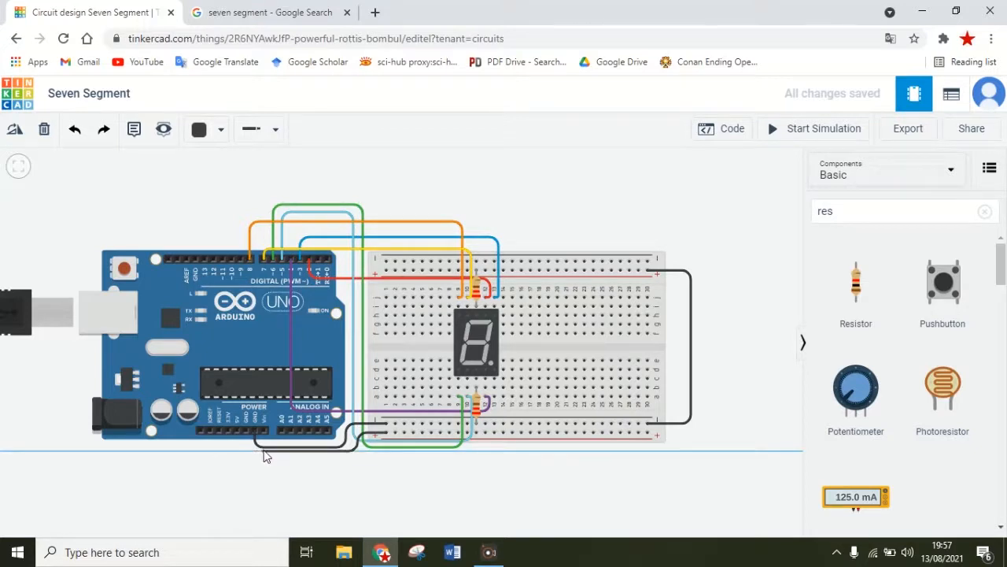
{"action": "left_click", "coordinate": [236, 448]}
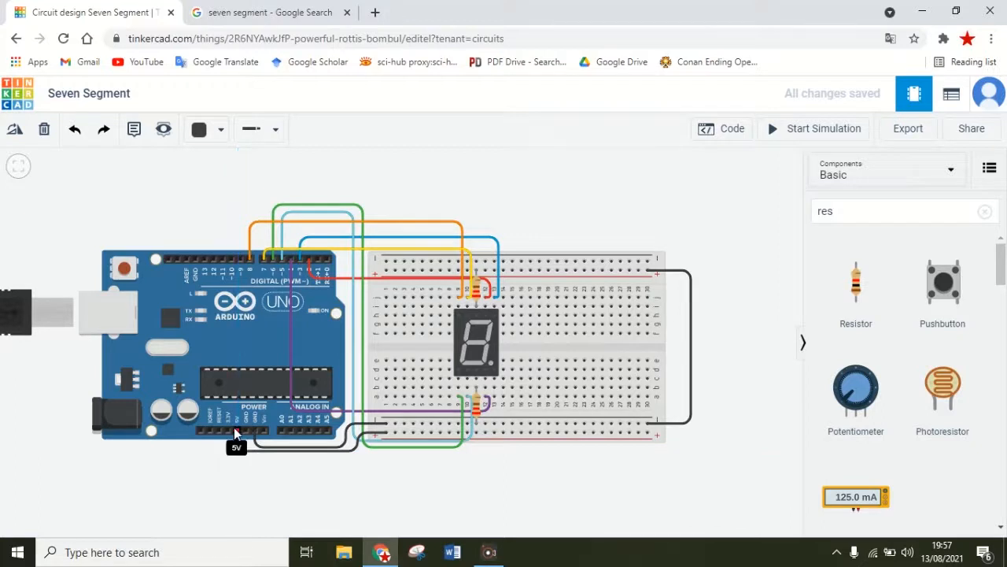
{"action": "left_click", "coordinate": [235, 429]}
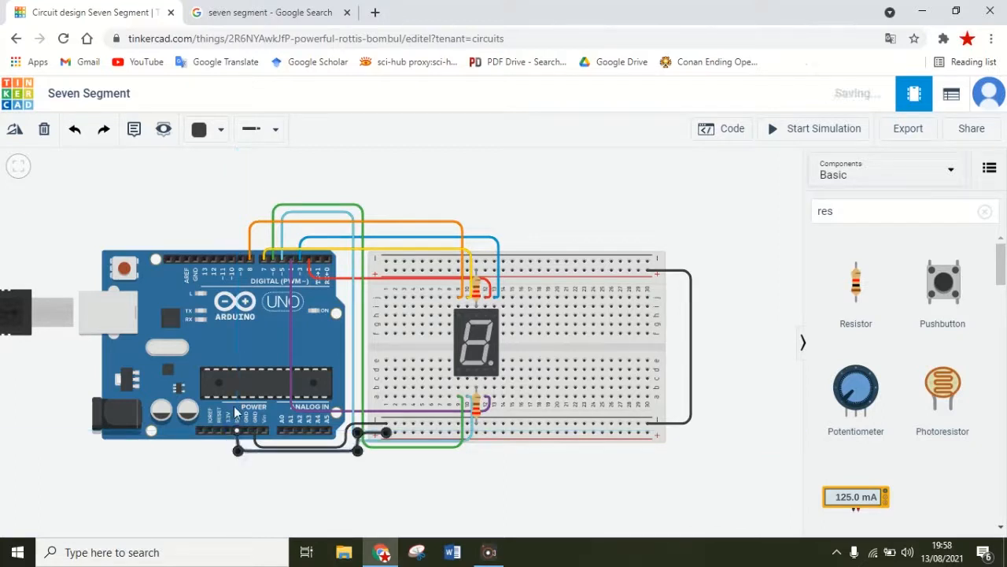
{"action": "left_click", "coordinate": [203, 132]}
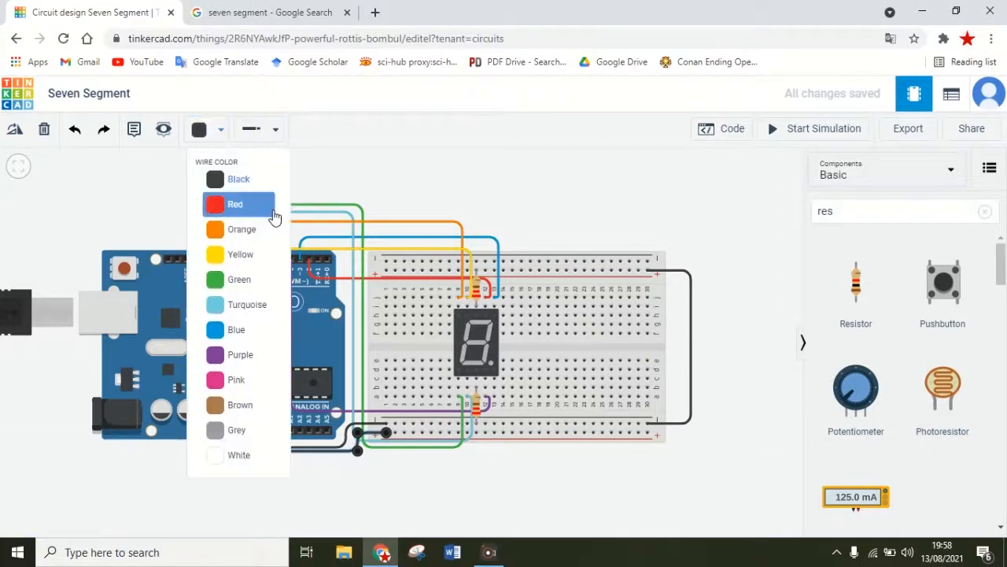
{"action": "left_click", "coordinate": [236, 203]}
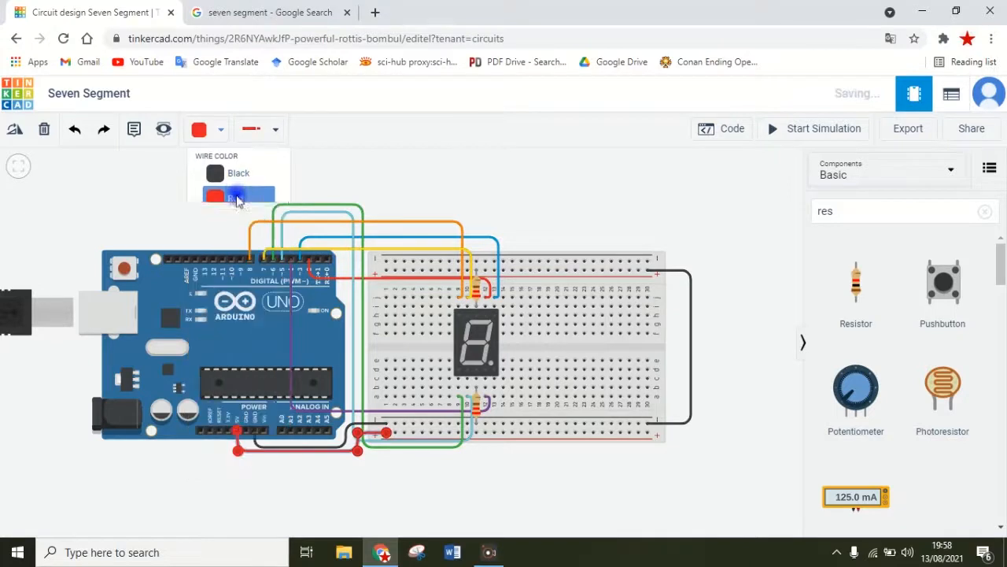
{"action": "left_click", "coordinate": [491, 205]}
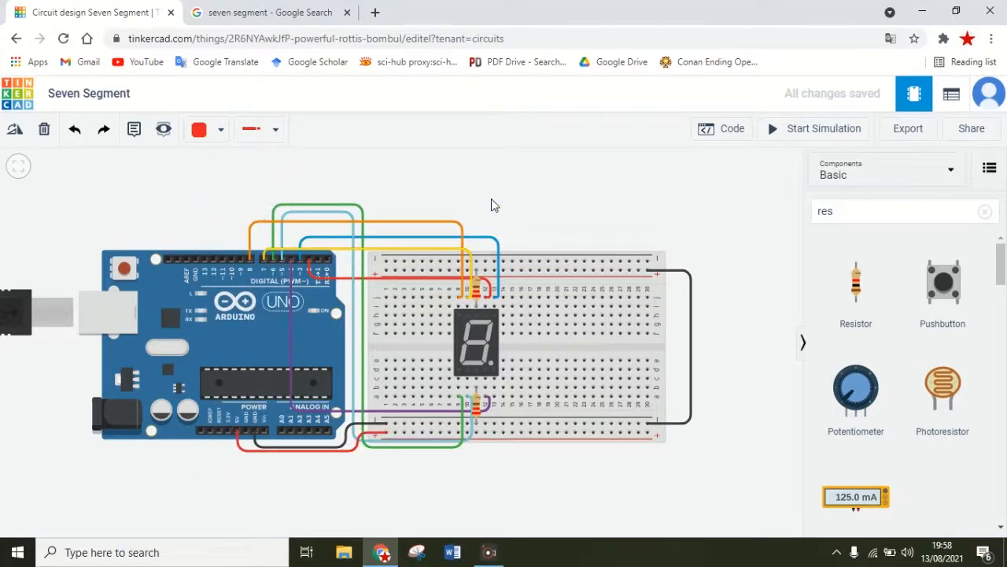
- Set the seven-segment display's common type to Anode
{"action": "left_click", "coordinate": [481, 338]}
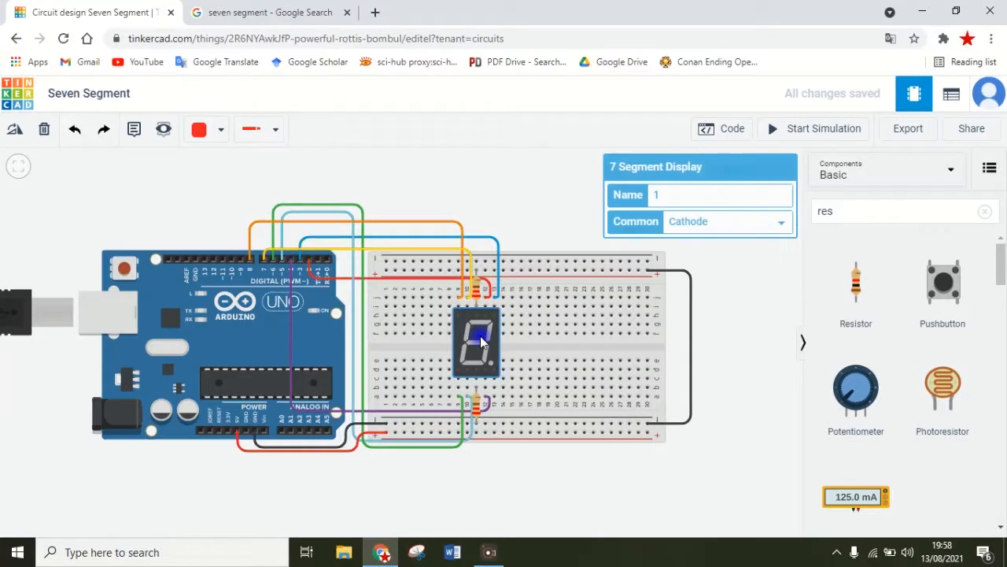
{"action": "left_click", "coordinate": [742, 225]}
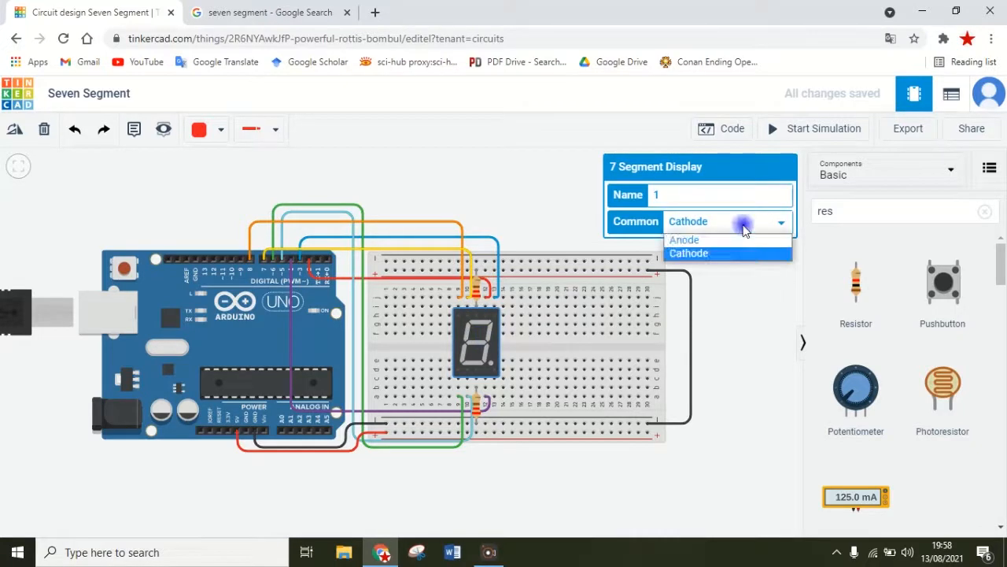
{"action": "left_click", "coordinate": [726, 238]}
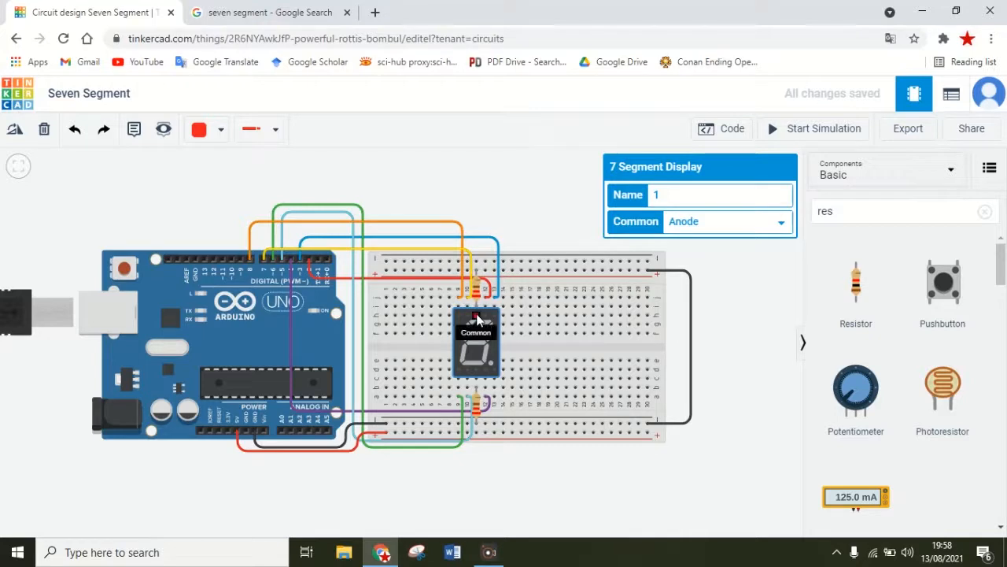
- Move the lower resistor one hole outward onto the lower positive rail and the upper resistor one hole outward to the outermost rail row
{"action": "left_click", "coordinate": [476, 407]}
{"action": "mouse_move", "coordinate": [475, 408]}
{"action": "left_mouse_down"}
{"action": "mouse_move", "coordinate": [478, 428]}
{"action": "mouse_move", "coordinate": [476, 417]}
{"action": "left_mouse_up"}
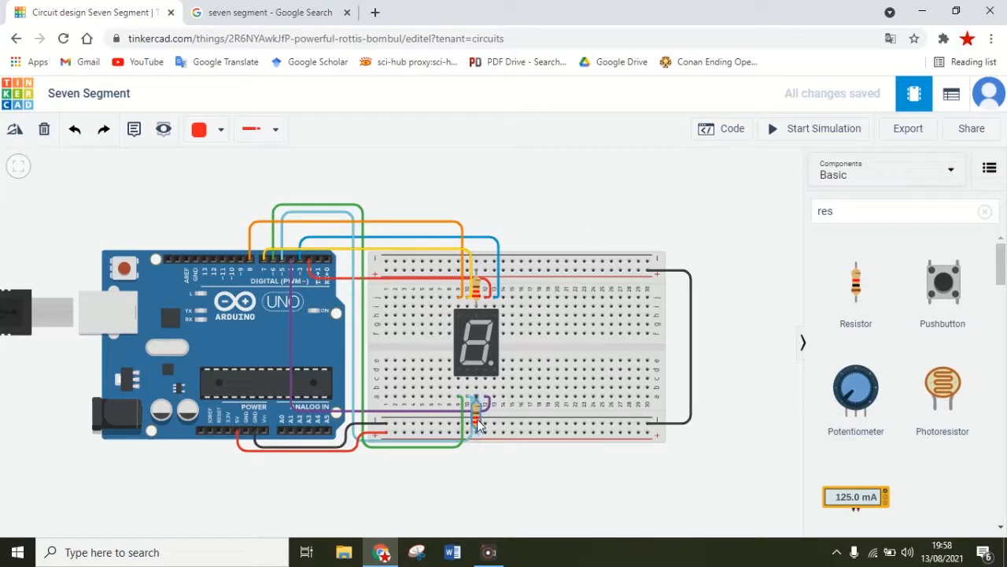
{"action": "left_click", "coordinate": [478, 289]}
{"action": "left_click_drag", "start_coordinate": [478, 289], "coordinate": [482, 280]}
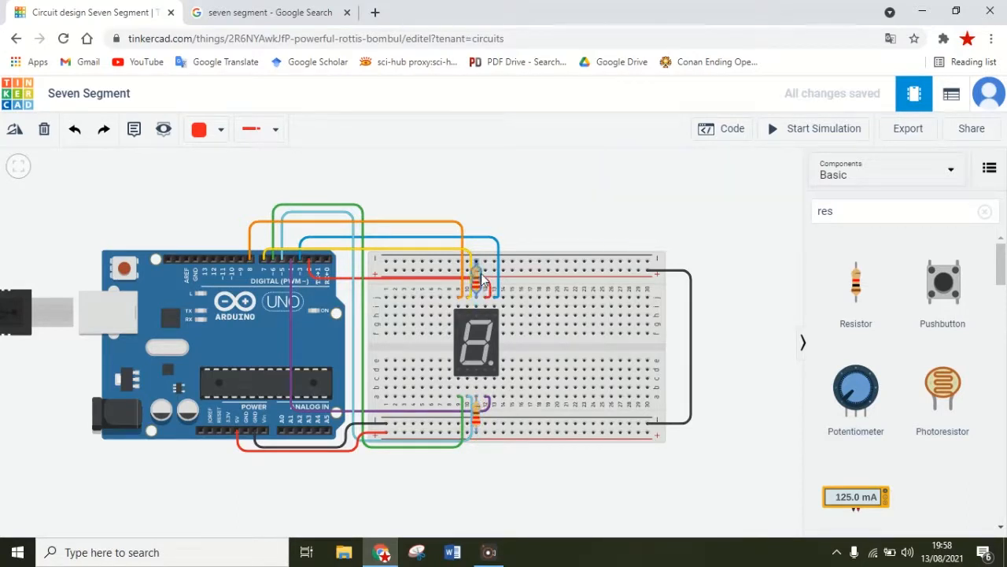
- Wire the breadboard's lower positive rail to the outermost upper rail row in red, routing the wire around the breadboard's outer end
{"action": "left_click", "coordinate": [651, 434]}
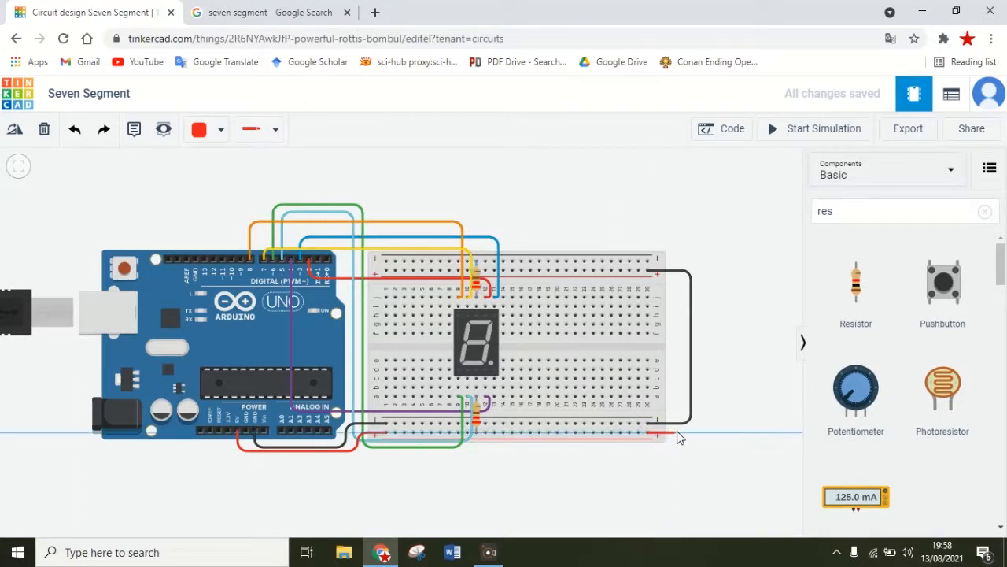
{"action": "left_click", "coordinate": [678, 434]}
{"action": "left_click", "coordinate": [677, 260]}
{"action": "left_click", "coordinate": [653, 266]}
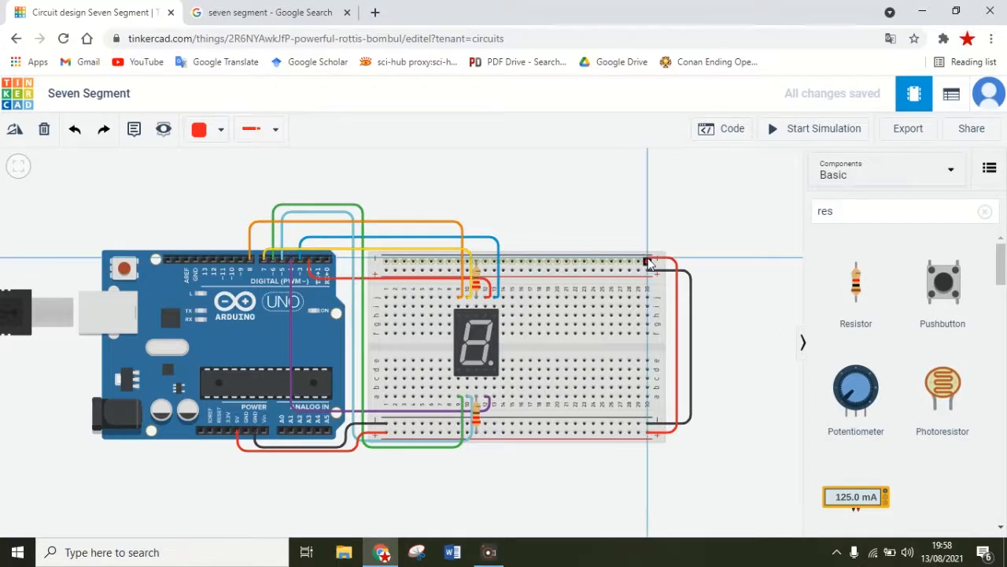
{"action": "left_click", "coordinate": [647, 262]}
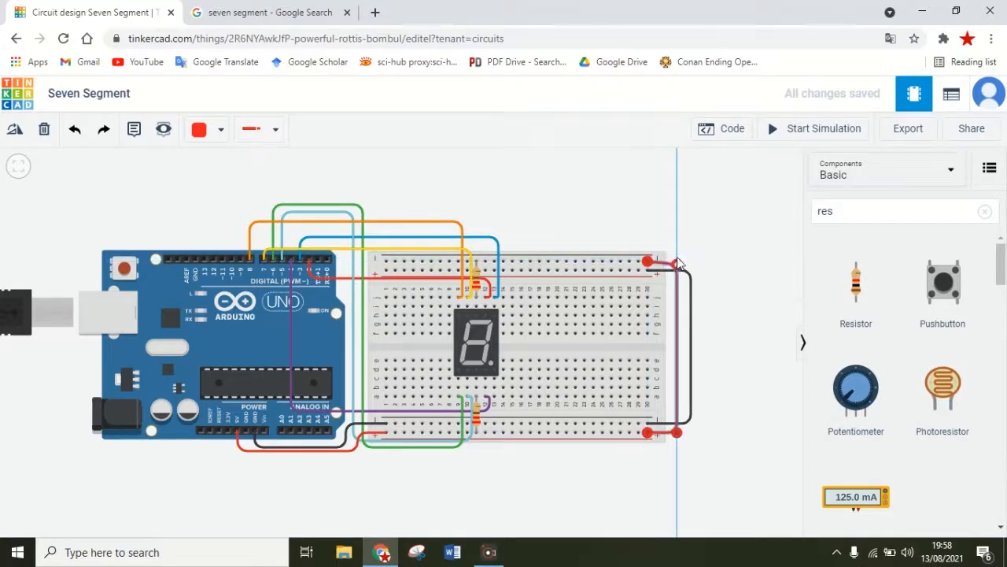
{"action": "left_click", "coordinate": [703, 246]}
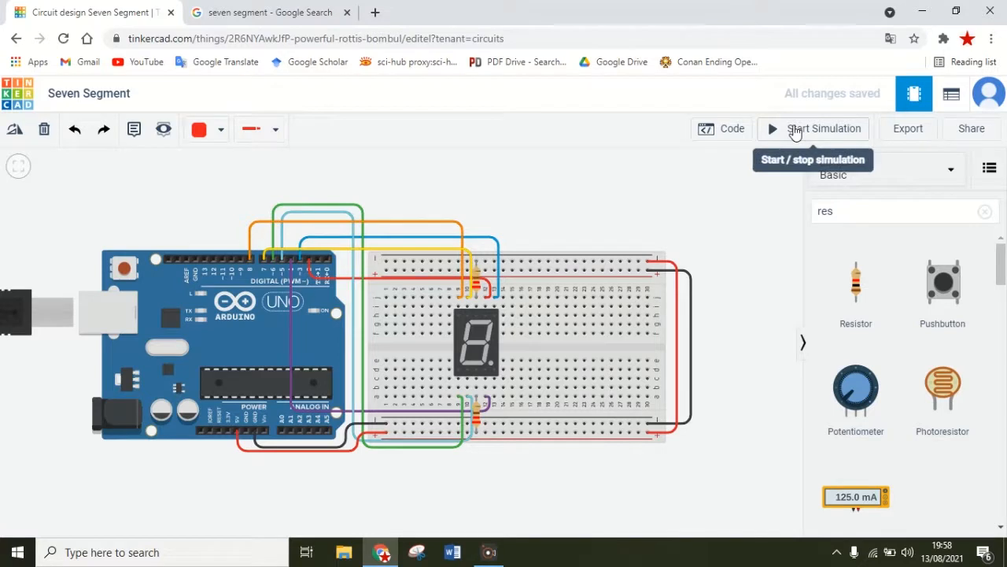
- In the loop() code for digit 3, set segmenA, segmenB, segmenC and segmenD to LOW
{"action": "left_click", "coordinate": [731, 129]}
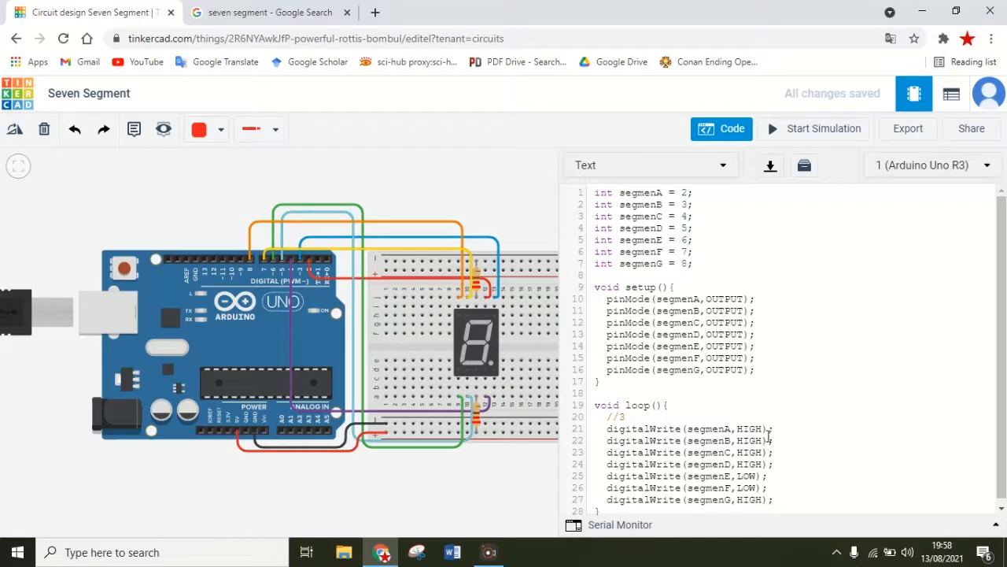
{"action": "left_click", "coordinate": [765, 428]}
{"action": "key", "text": "BackSpace"}
{"action": "key", "text": "BackSpace"}
{"action": "key", "text": "BackSpace"}
{"action": "key", "text": "BackSpace"}
{"action": "type", "text": "LOW"}
{"action": "key", "text": "Down"}
{"action": "key", "text": "BackSpace"}
{"action": "key", "text": "BackSpace"}
{"action": "key", "text": "BackSpace"}
{"action": "key", "text": "BackSpace"}
{"action": "key", "text": "Down"}
{"action": "key", "text": "BackSpace"}
{"action": "key", "text": "BackSpace"}
{"action": "key", "text": "BackSpace"}
{"action": "key", "text": "BackSpace"}
{"action": "type", "text": "LOW"}
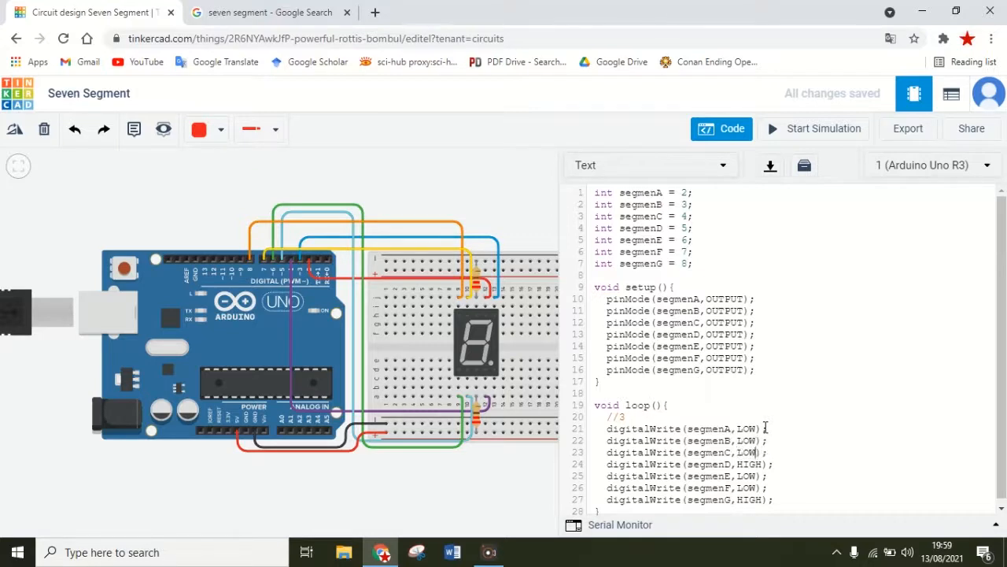
{"action": "key", "text": "BackSpace"}
{"action": "key", "text": "BackSpace"}
{"action": "key", "text": "BackSpace"}
{"action": "key", "text": "BackSpace"}
{"action": "type", "text": "LOW"}
- Set segmenE and segmenF to HIGH in the loop() code for digit 3
{"action": "key", "text": "BackSpace"}
{"action": "key", "text": "BackSpace"}
{"action": "key", "text": "BackSpace"}
{"action": "type", "text": "HIGH"}
{"action": "key", "text": "BackSpace"}
{"action": "key", "text": "BackSpace"}
{"action": "type", "text": "HIGH"}
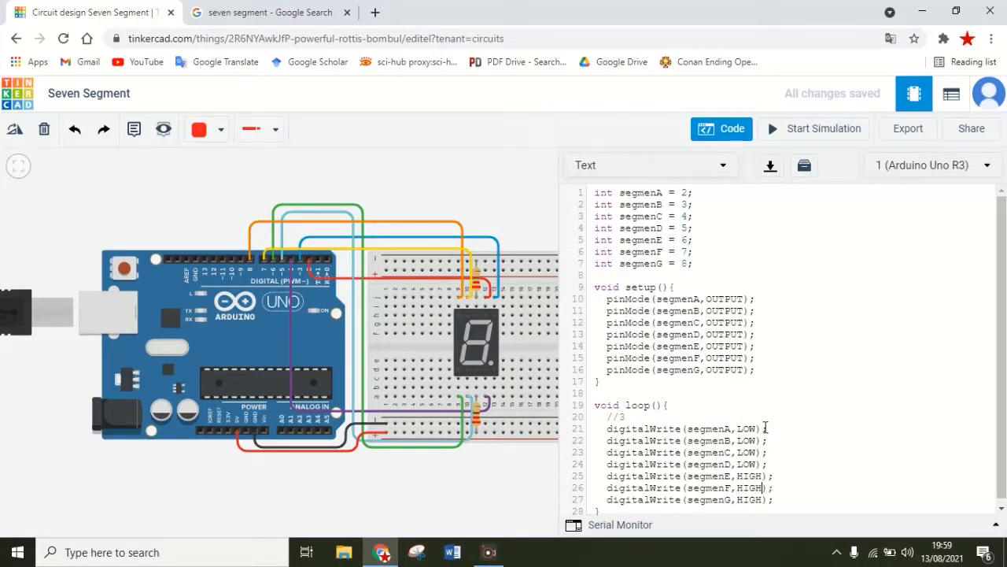
- Set segmenG to LOW for digit 3, run the simulation, inspect the display's common type and stop the simulation
{"action": "key", "text": "BackSpace"}
{"action": "key", "text": "BackSpace"}
{"action": "key", "text": "BackSpace"}
{"action": "key", "text": "BackSpace"}
{"action": "type", "text": "LOW"}
{"action": "left_click", "coordinate": [814, 130]}
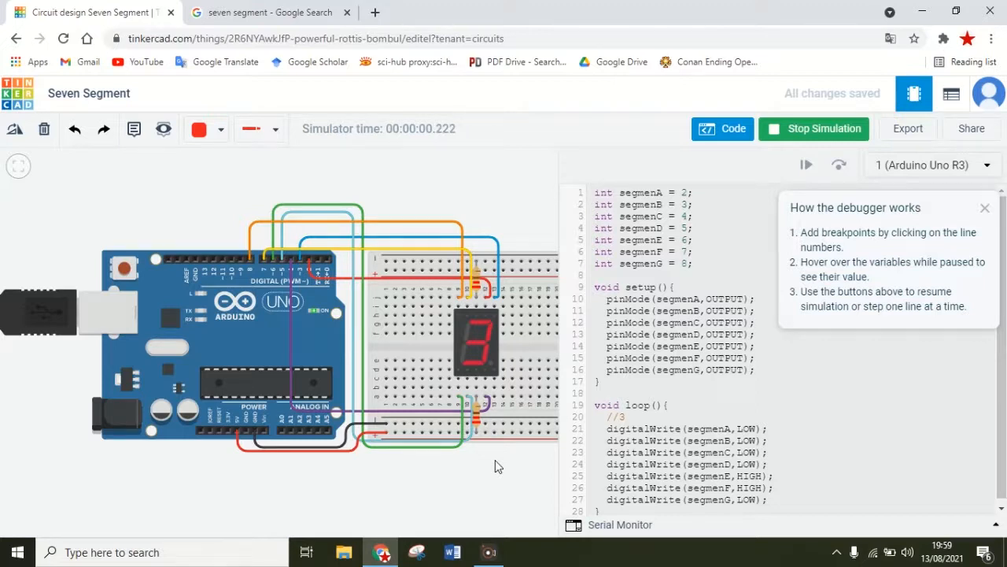
{"action": "left_click", "coordinate": [483, 336]}
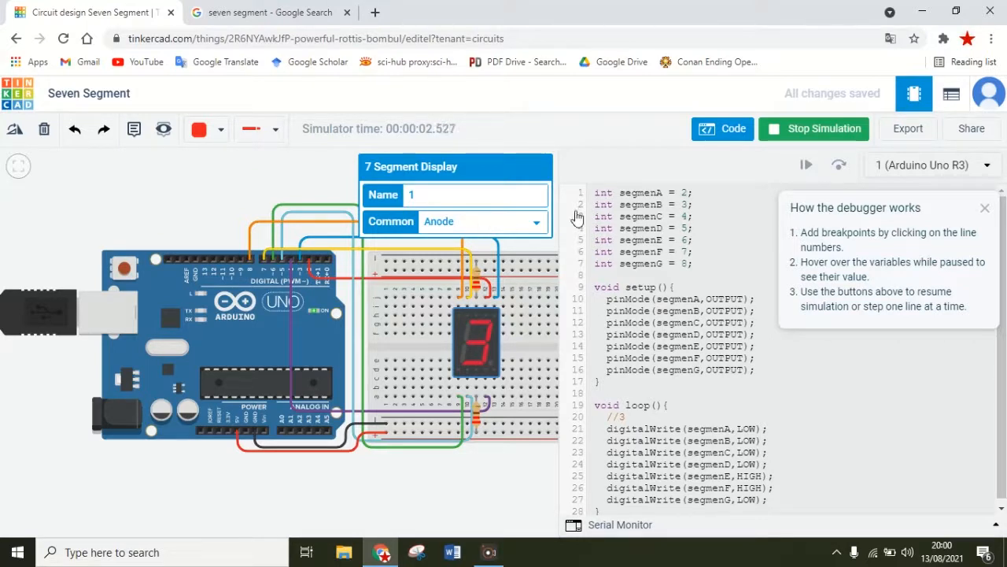
{"action": "left_click", "coordinate": [785, 134]}
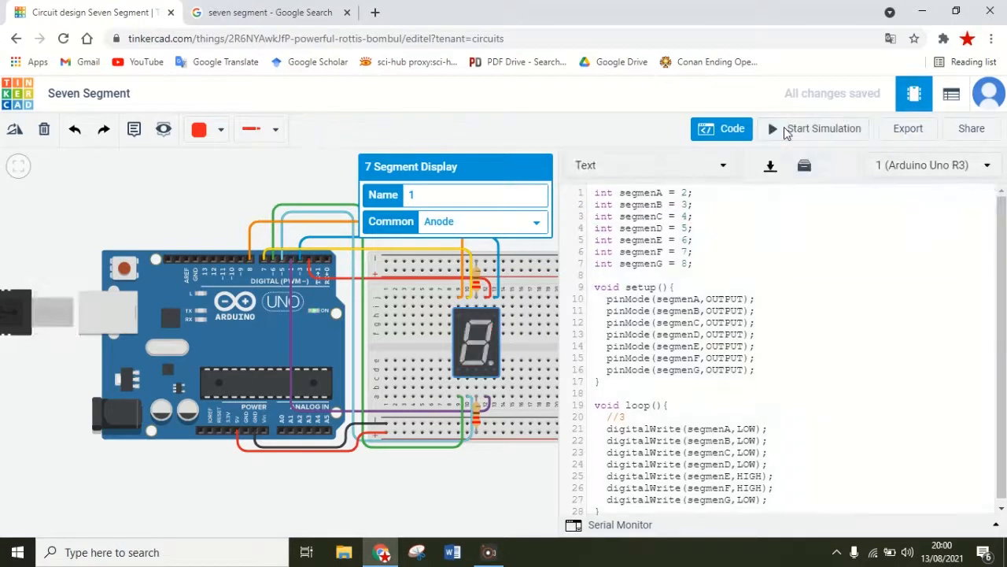
- Add a //4 comment after the digit 3 code and duplicate the seven digitalWrite lines below it
{"action": "left_click", "coordinate": [790, 504]}
{"action": "key", "text": "Return"}
{"action": "type", "text": "//4"}
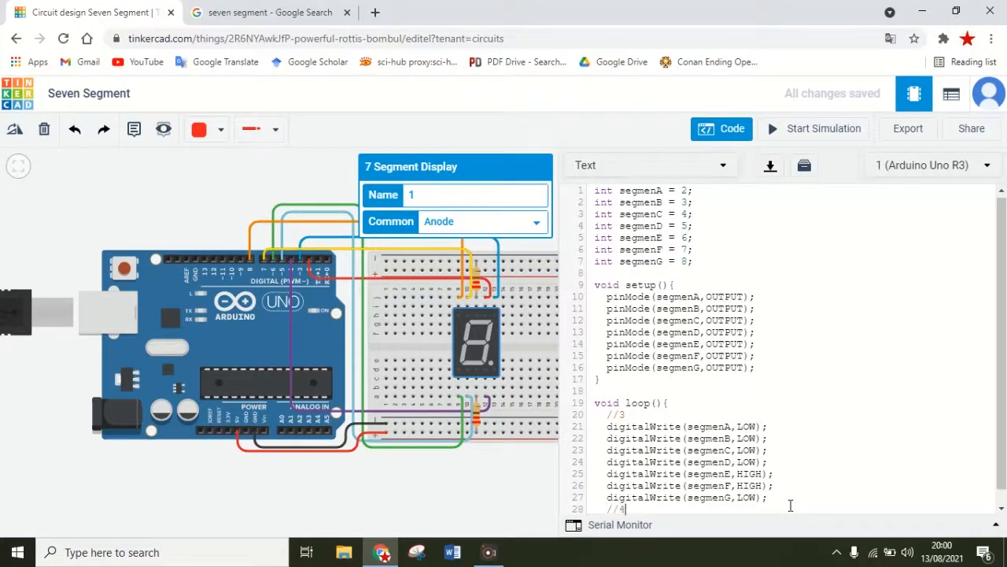
{"action": "key", "text": "Return"}
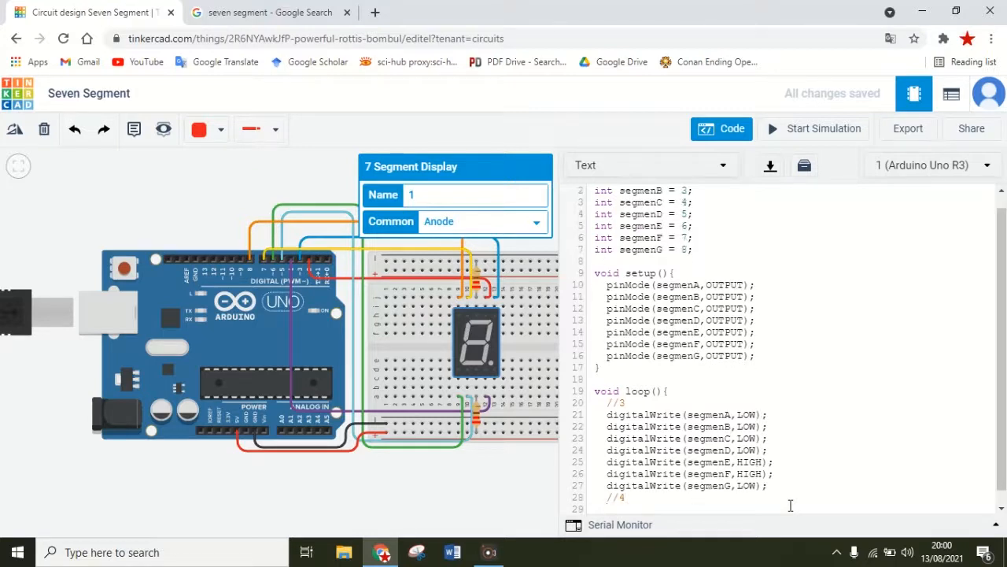
{"action": "left_click_drag", "start_coordinate": [767, 485], "coordinate": [613, 415]}
{"action": "key", "text": "ctrl+c"}
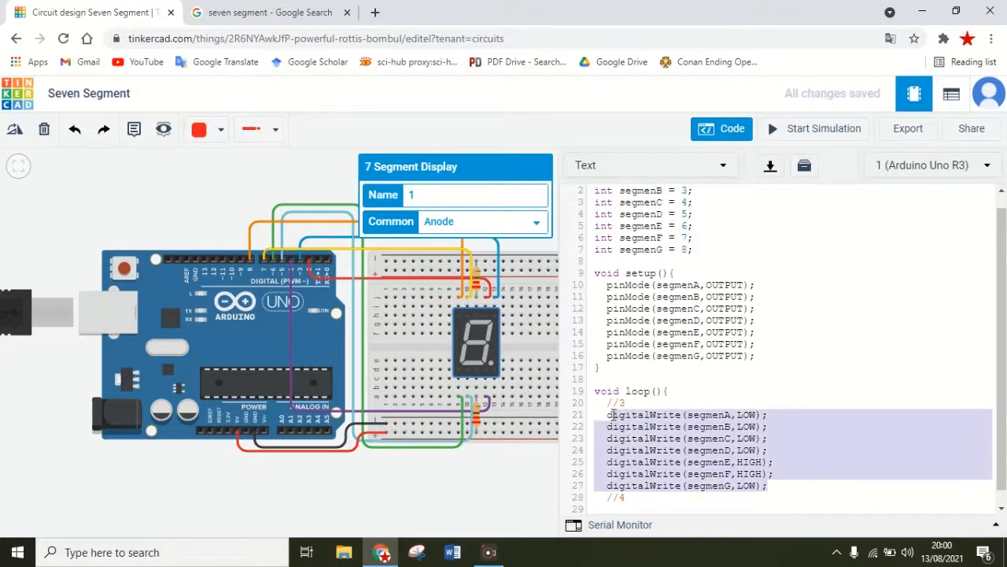
{"action": "key", "text": "Down"}
{"action": "key", "text": "Down"}
{"action": "key", "text": "Down"}
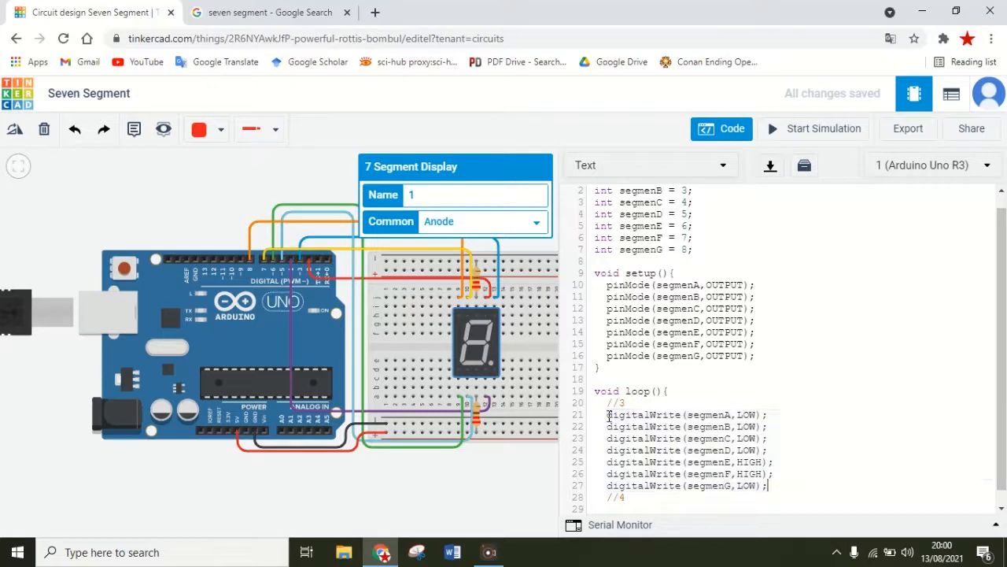
{"action": "key", "text": "ctrl+v"}
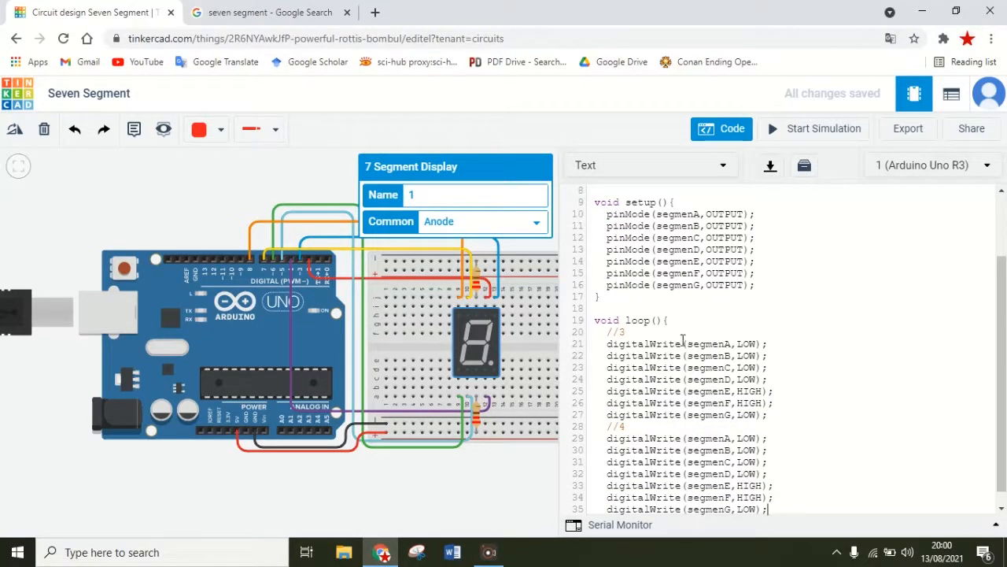
- Check the segment letters in the Google image of the display and set segmenF to LOW in the //4 block
{"action": "left_click", "coordinate": [280, 14]}
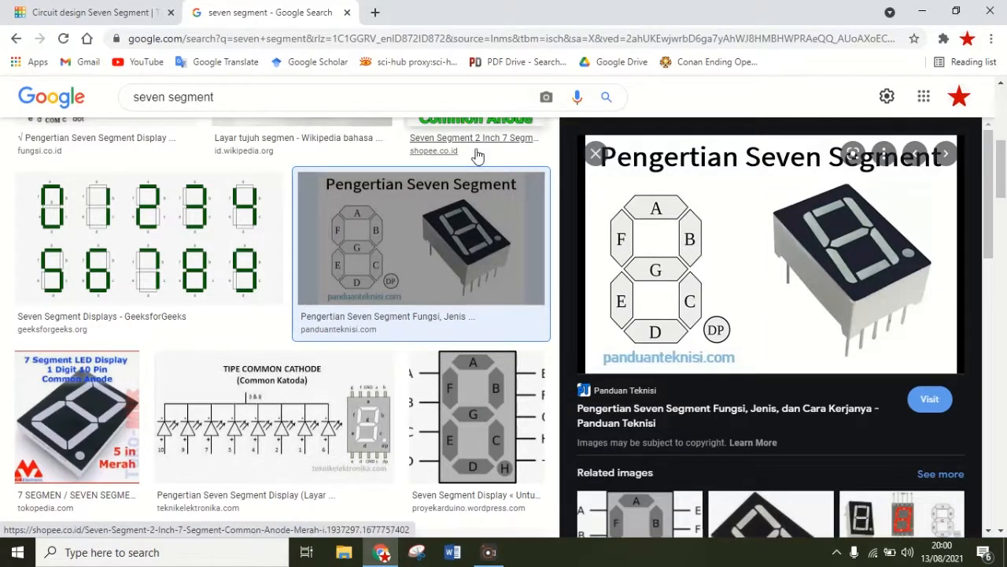
{"action": "left_click", "coordinate": [11, 10]}
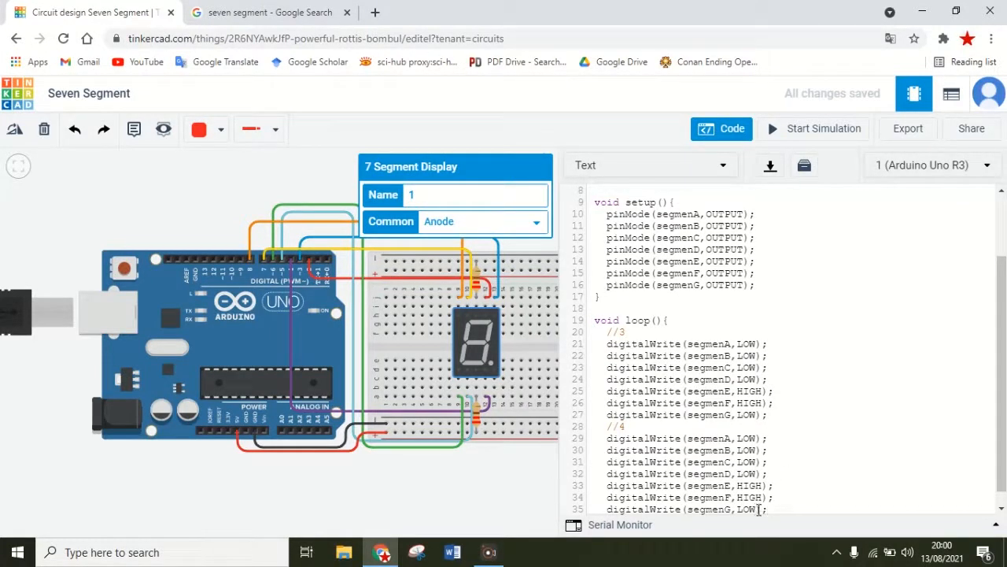
{"action": "left_click", "coordinate": [761, 508]}
{"action": "key", "text": "BackSpace"}
{"action": "key", "text": "BackSpace"}
{"action": "key", "text": "BackSpace"}
{"action": "key", "text": "BackSpace"}
{"action": "type", "text": "LOW"}
- Set segmenD and segmenA to HIGH in the //4 block
{"action": "key", "text": "Up"}
{"action": "key", "text": "Up"}
{"action": "key", "text": "BackSpace"}
{"action": "key", "text": "BackSpace"}
{"action": "key", "text": "BackSpace"}
{"action": "type", "text": "HIGH"}
{"action": "key", "text": "Up"}
{"action": "key", "text": "Up"}
{"action": "key", "text": "Up"}
{"action": "key", "text": "BackSpace"}
{"action": "key", "text": "BackSpace"}
{"action": "key", "text": "BackSpace"}
{"action": "type", "text": "HIGH"}
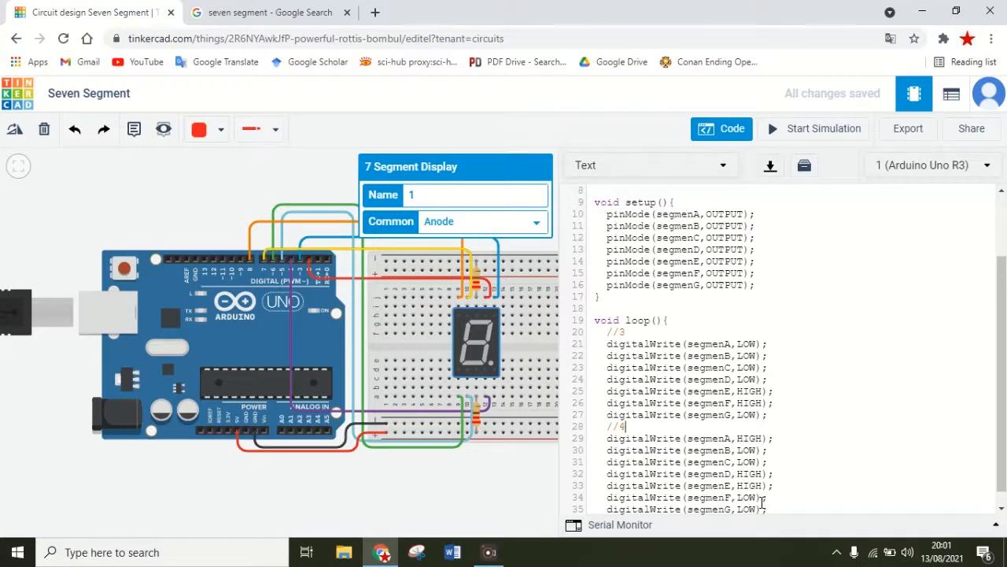
- Insert delay(500); at the end of the //3 block, just above the //4 comment
{"action": "key", "text": "Up"}
{"action": "key", "text": "Return"}
{"action": "type", "text": "delay("}
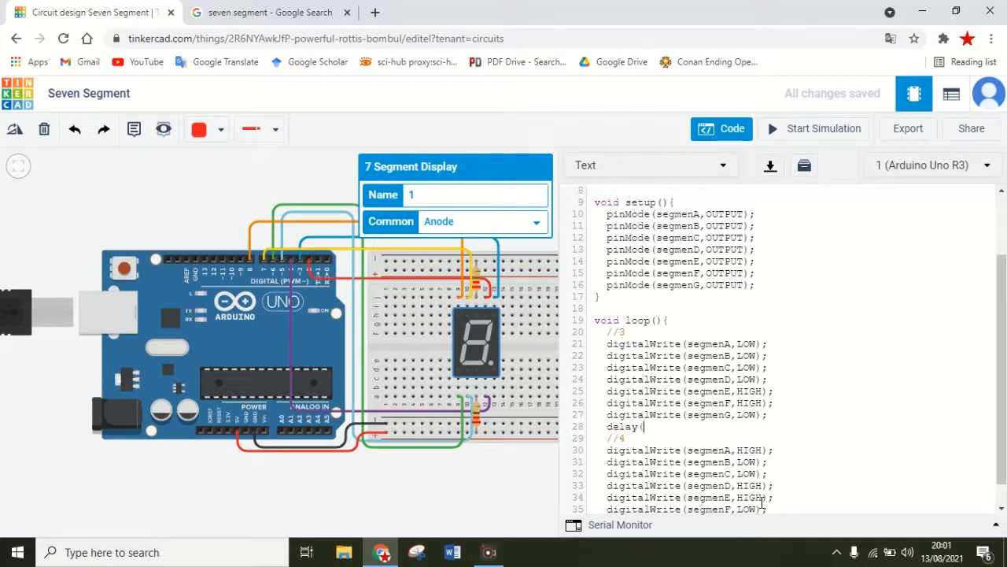
{"action": "type", "text": "500);"}
- Add delay(100); at the end of the //4 block, then run and stop the simulation
{"action": "key", "text": "Down"}
{"action": "key", "text": "Down"}
{"action": "key", "text": "Down"}
{"action": "key", "text": "Down"}
{"action": "key", "text": "Down"}
{"action": "key", "text": "Down"}
{"action": "key", "text": "Down"}
{"action": "key", "text": "Down"}
{"action": "key", "text": "Down"}
{"action": "left_click", "coordinate": [761, 502]}
{"action": "key", "text": "Return"}
{"action": "type", "text": "delay("}
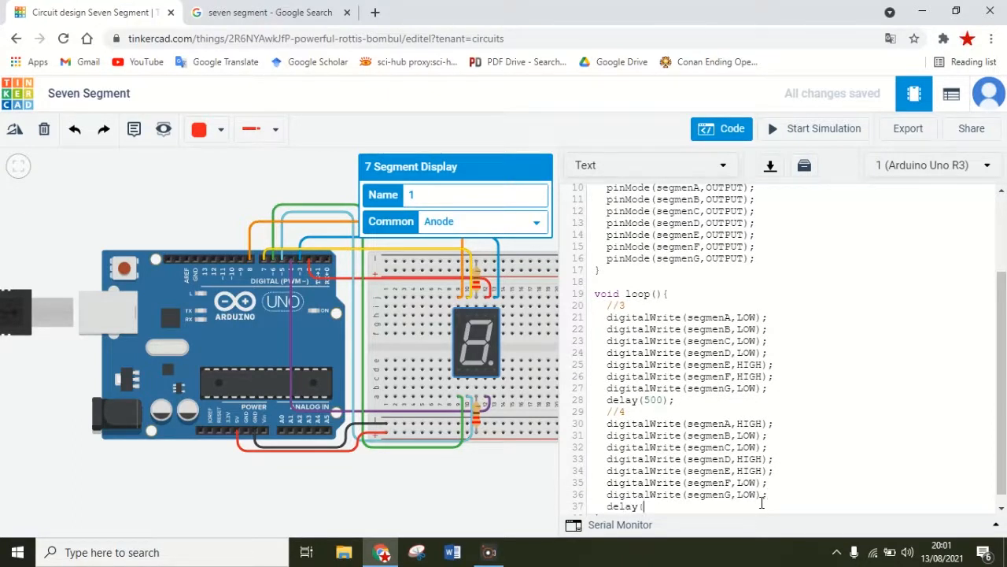
{"action": "type", "text": "100);"}
{"action": "left_click", "coordinate": [822, 131]}
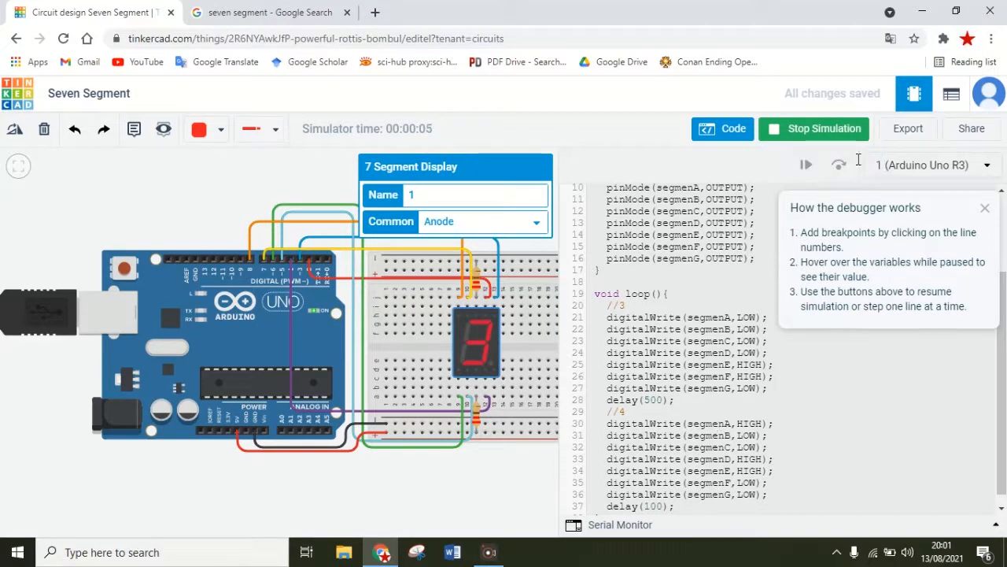
{"action": "left_click", "coordinate": [823, 126]}
- Set the delay at the end of the //4 block to 500, then run and stop the simulation
{"action": "left_click", "coordinate": [650, 504]}
{"action": "key", "text": "BackSpace"}
{"action": "type", "text": "5"}
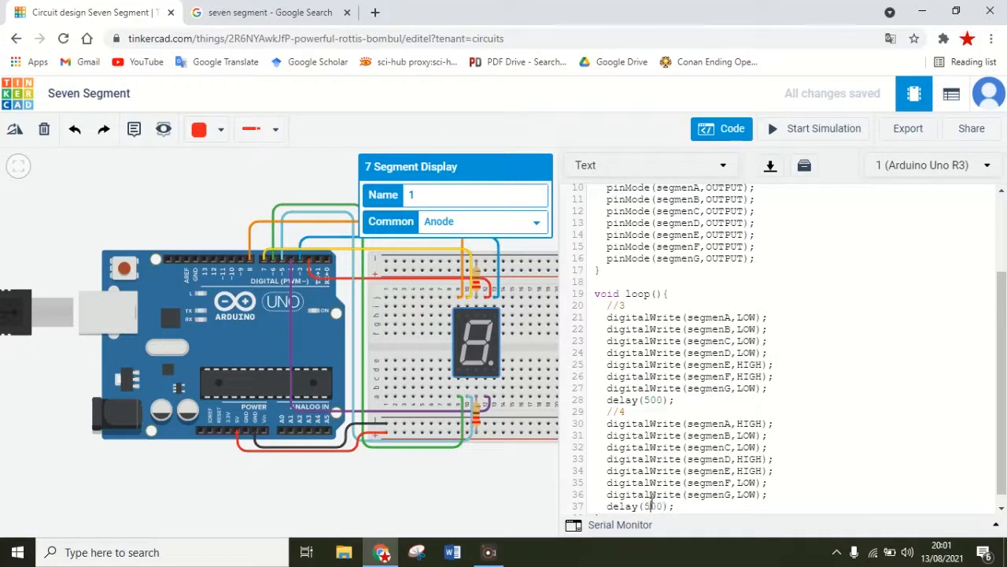
{"action": "left_click", "coordinate": [813, 126]}
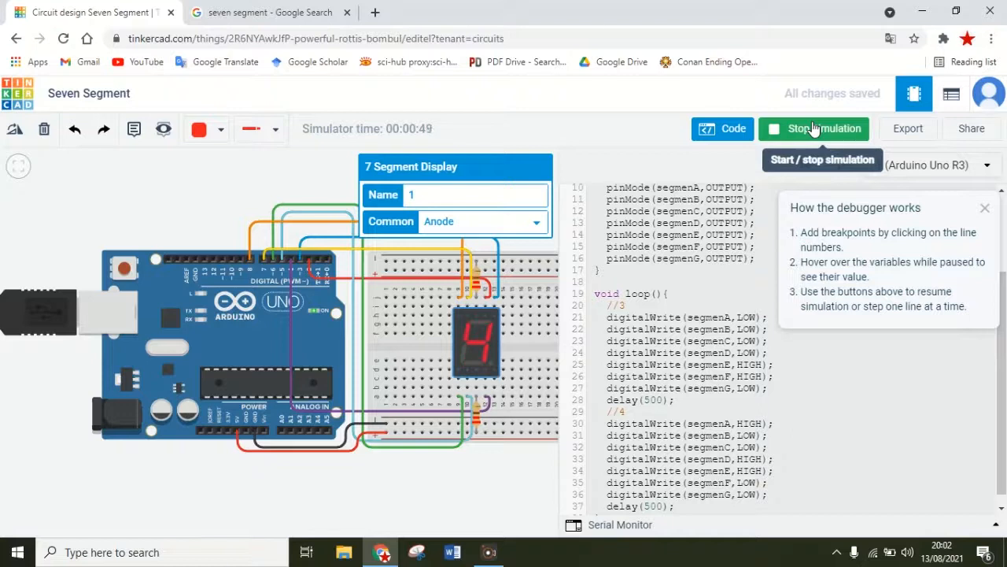
{"action": "left_click", "coordinate": [815, 128]}
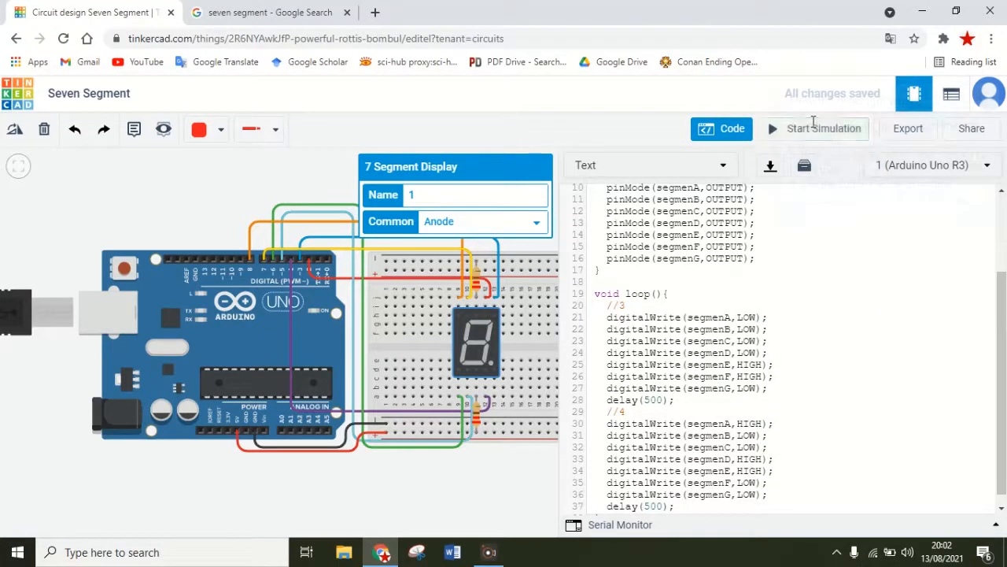